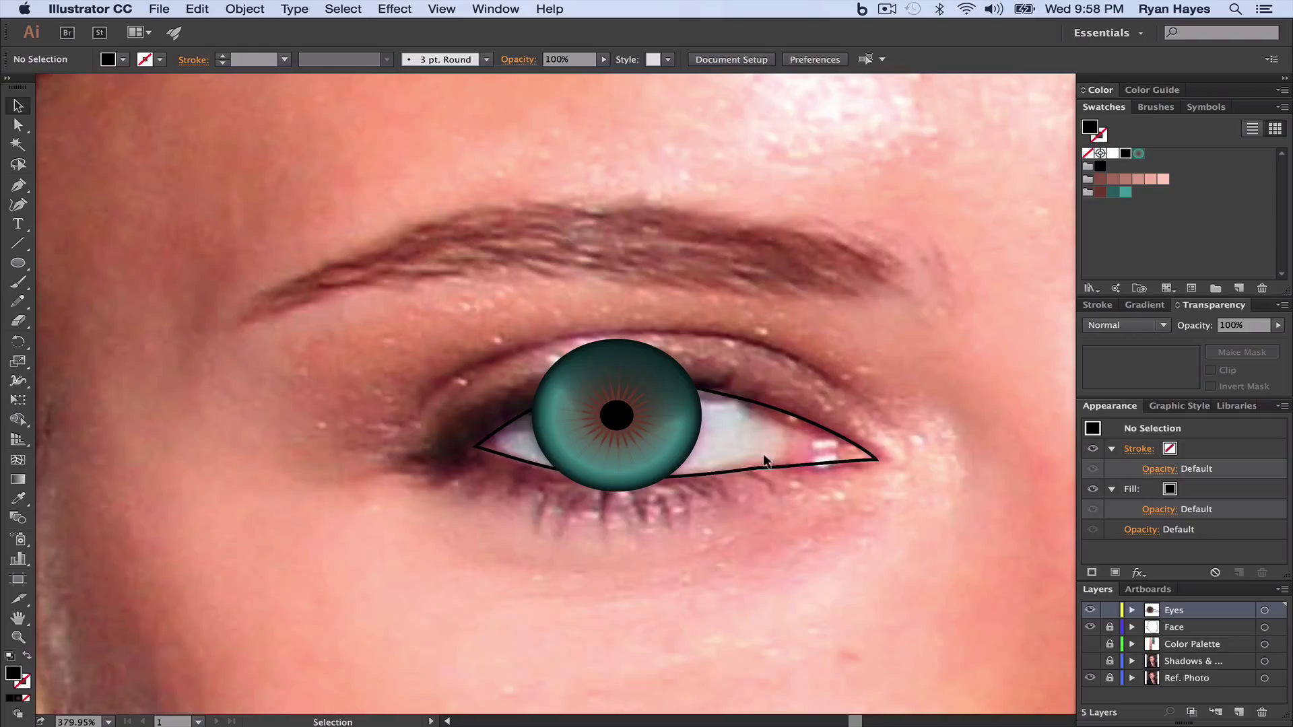
Step: Draw a closed curved wedge with the Pen tool over the eye's outer corner and past its tip
left_click(864, 456)
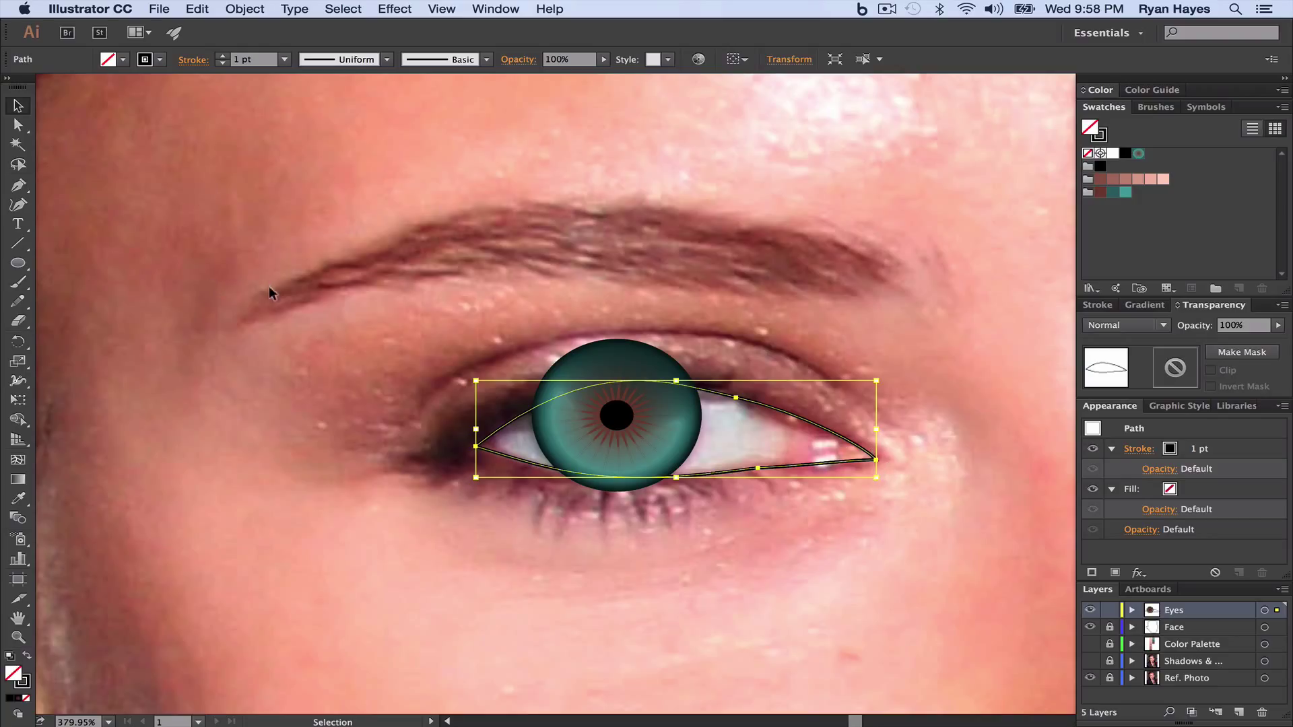
left_click(19, 186)
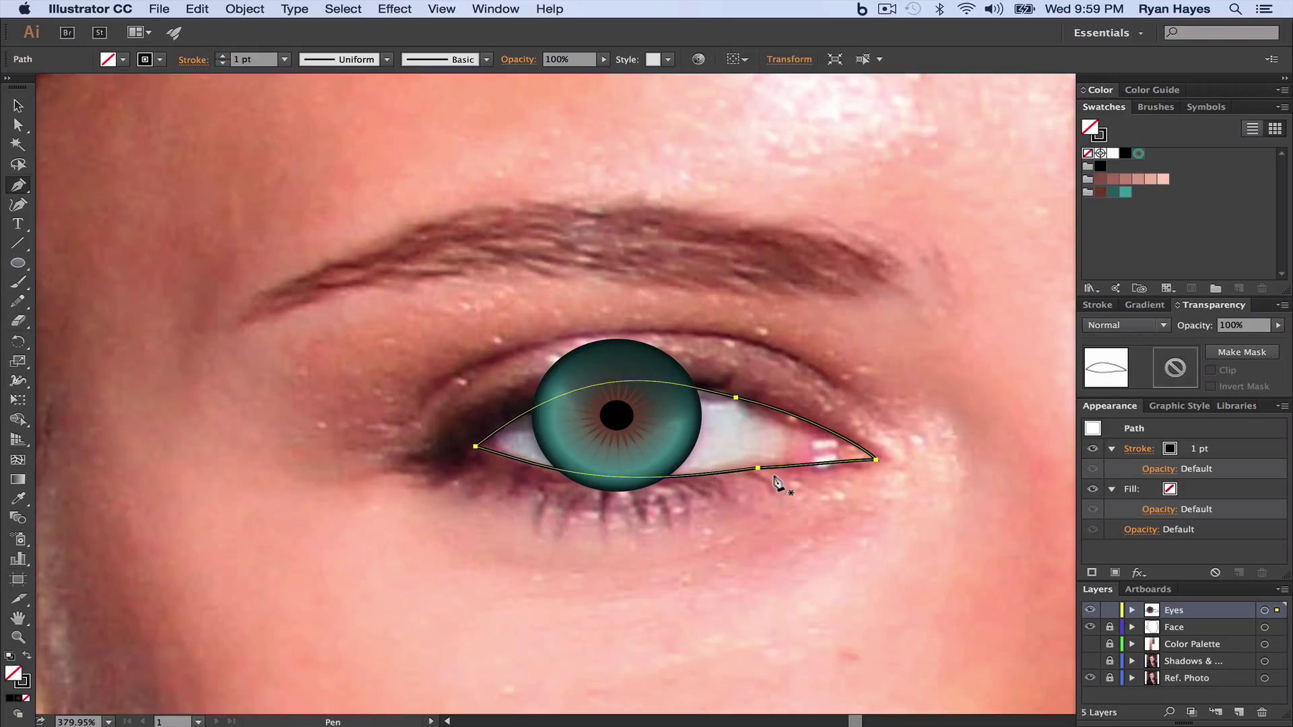
left_click_drag(773, 486, 786, 452)
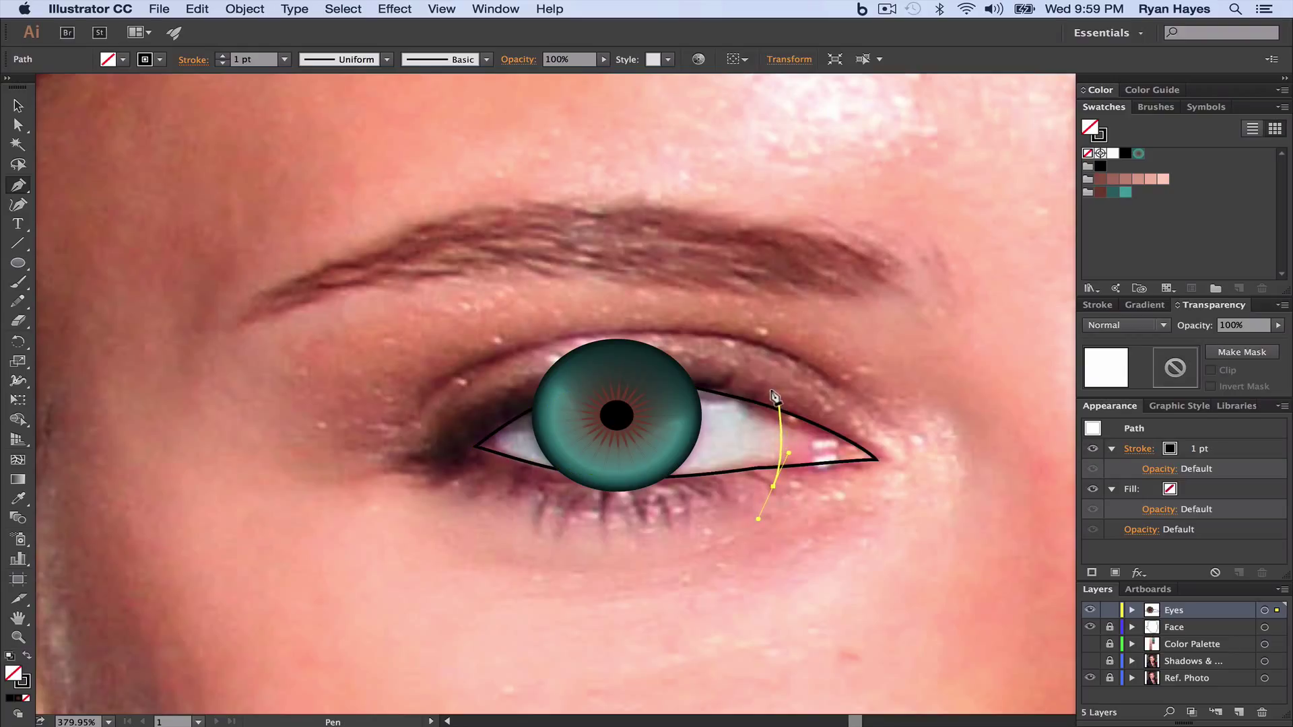
left_click(775, 392)
left_click_drag(756, 370, 753, 364)
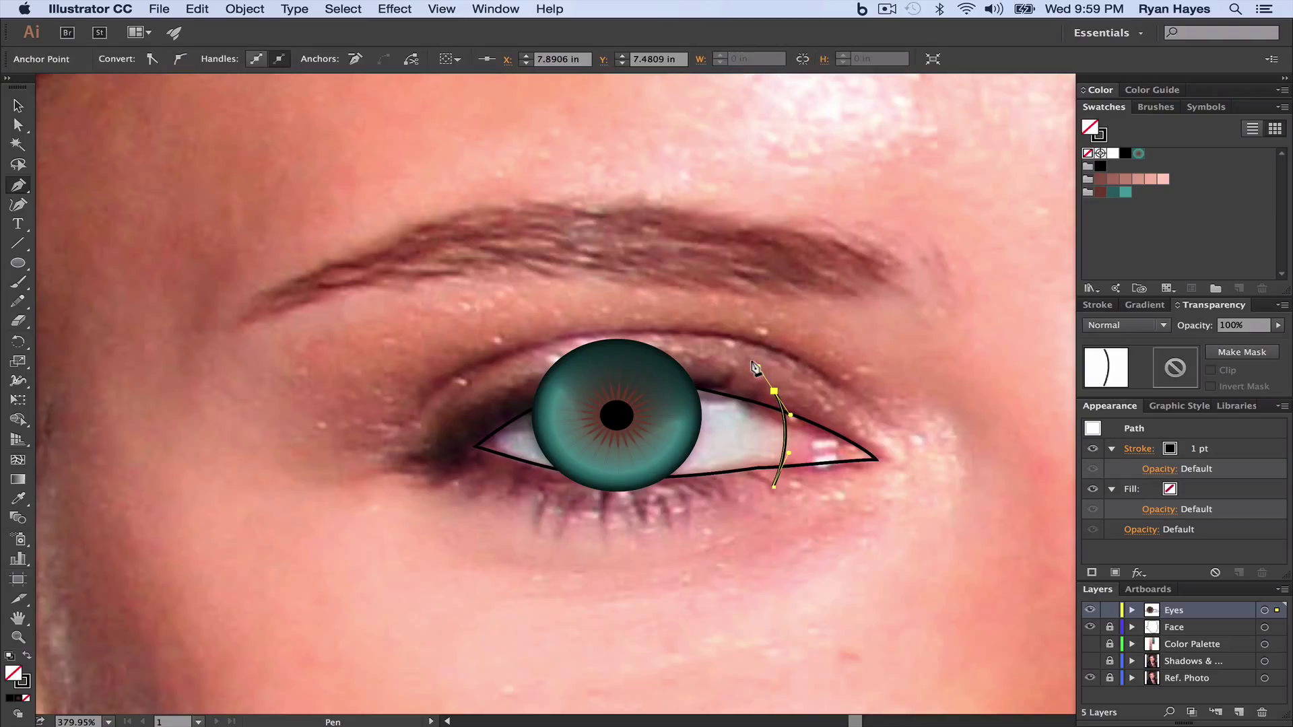
left_click_drag(754, 366, 828, 404)
left_click(917, 461)
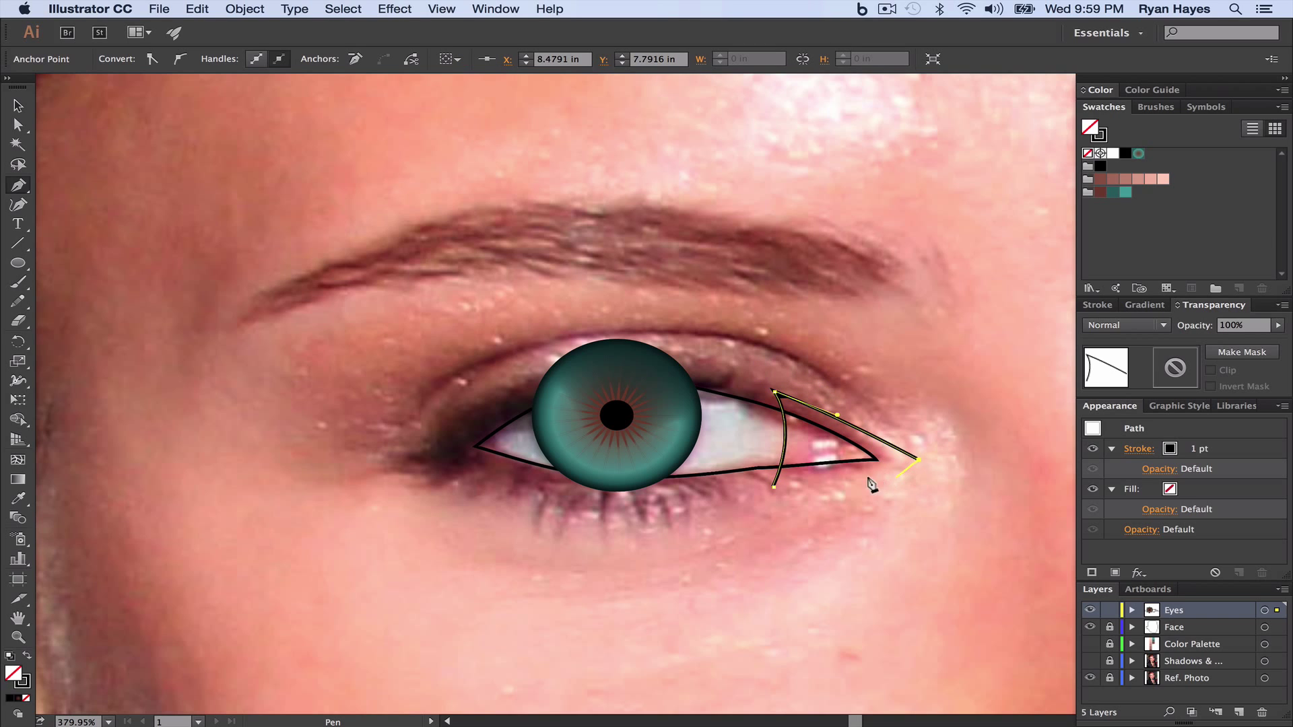
left_click(772, 485)
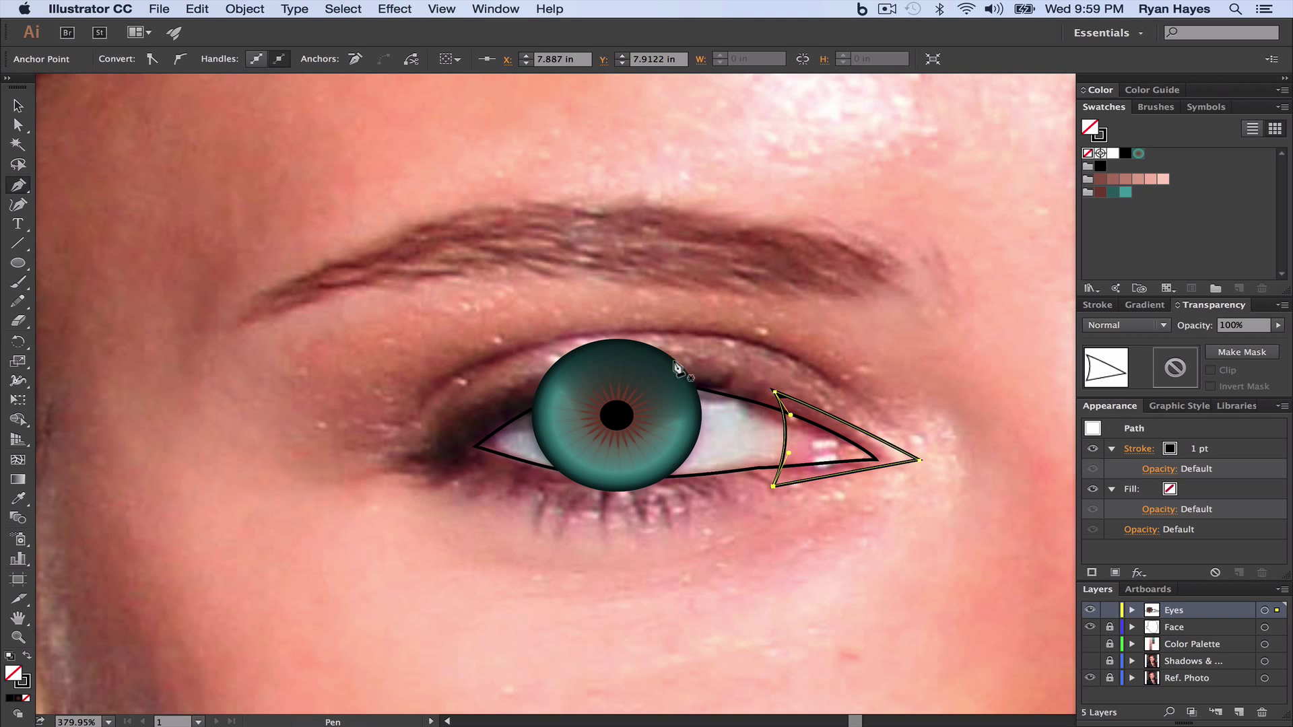
Step: Refine the wedge's top and bottom anchors and bend its curve with Direct Selection
left_click(20, 125)
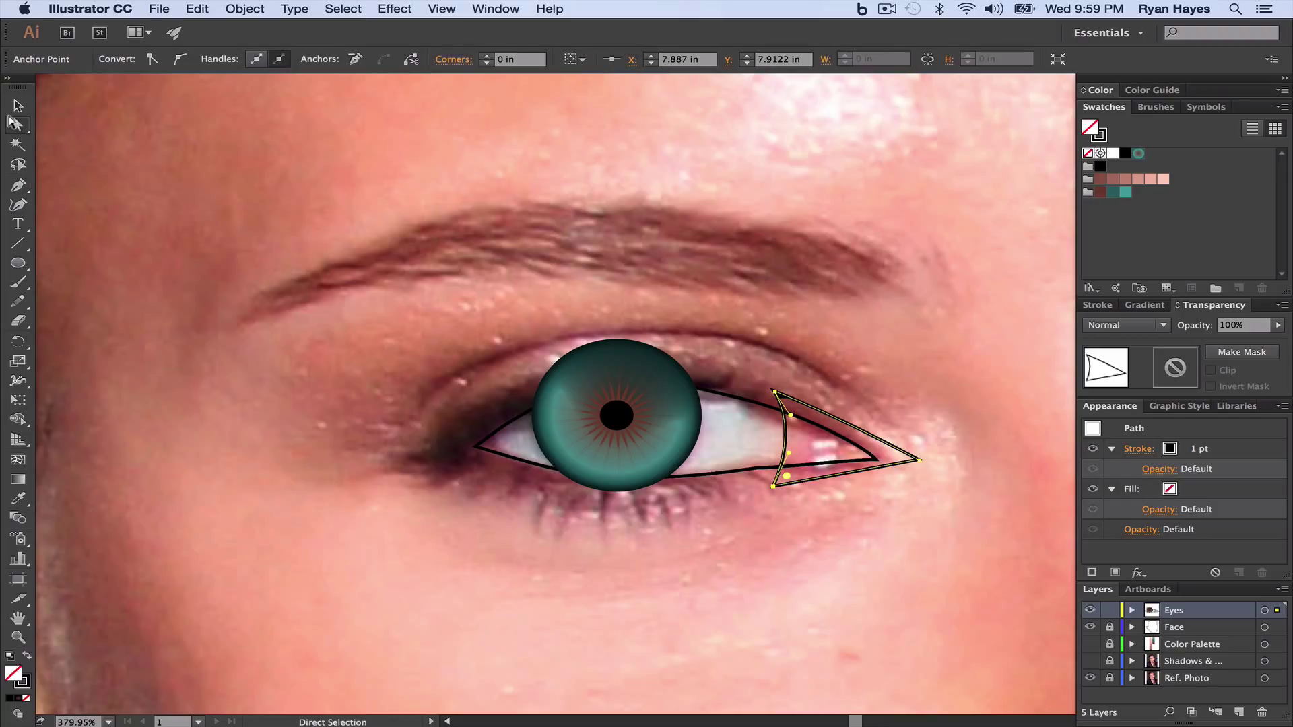
left_click_drag(773, 391, 759, 389)
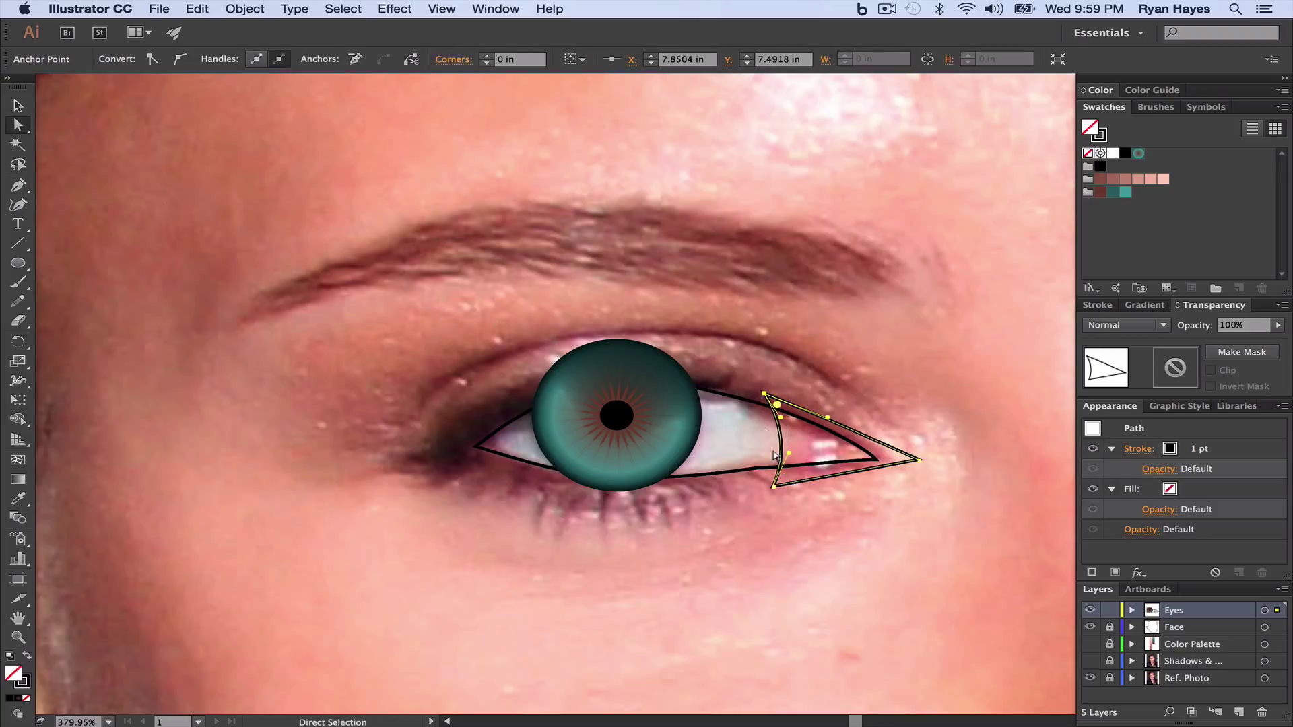
mouse_move(772, 484)
left_mouse_down()
mouse_move(753, 478)
mouse_move(774, 476)
left_mouse_up()
left_click_drag(779, 417, 792, 456)
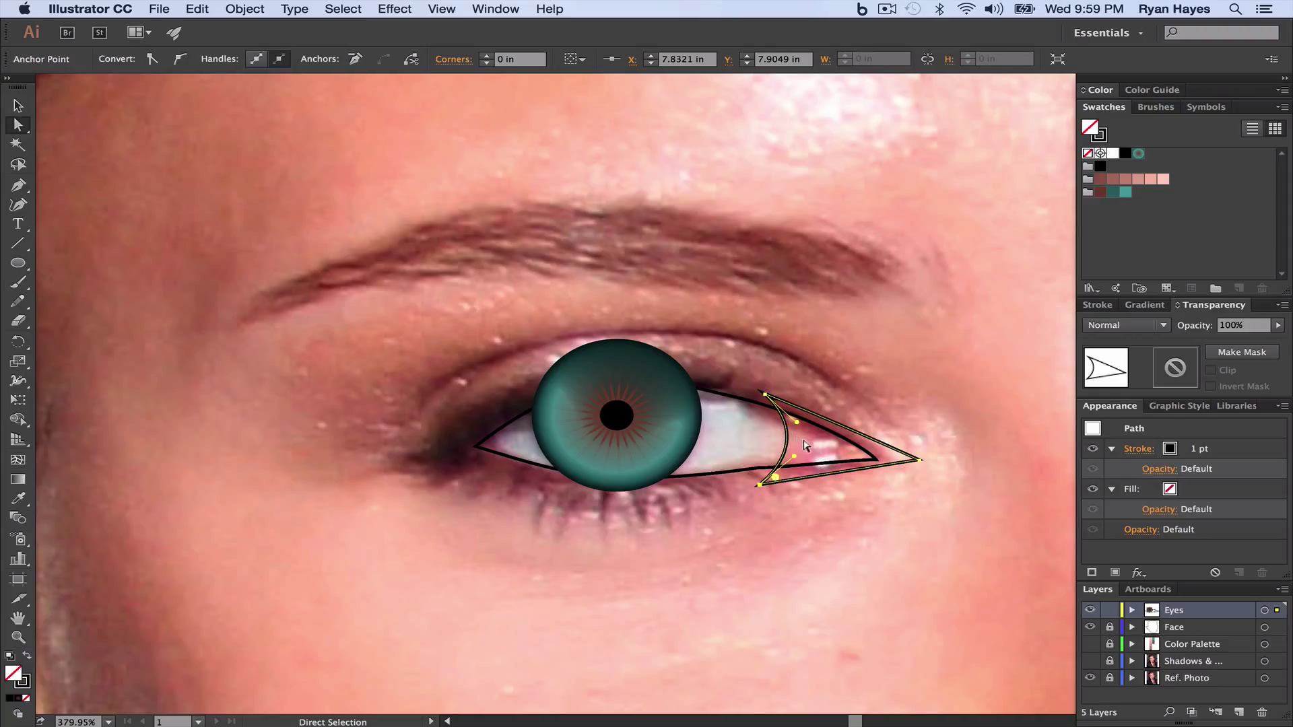
Step: Select the eye outline and the corner wedge together and apply Pathfinder Intersect
left_click(19, 106)
left_click(128, 314)
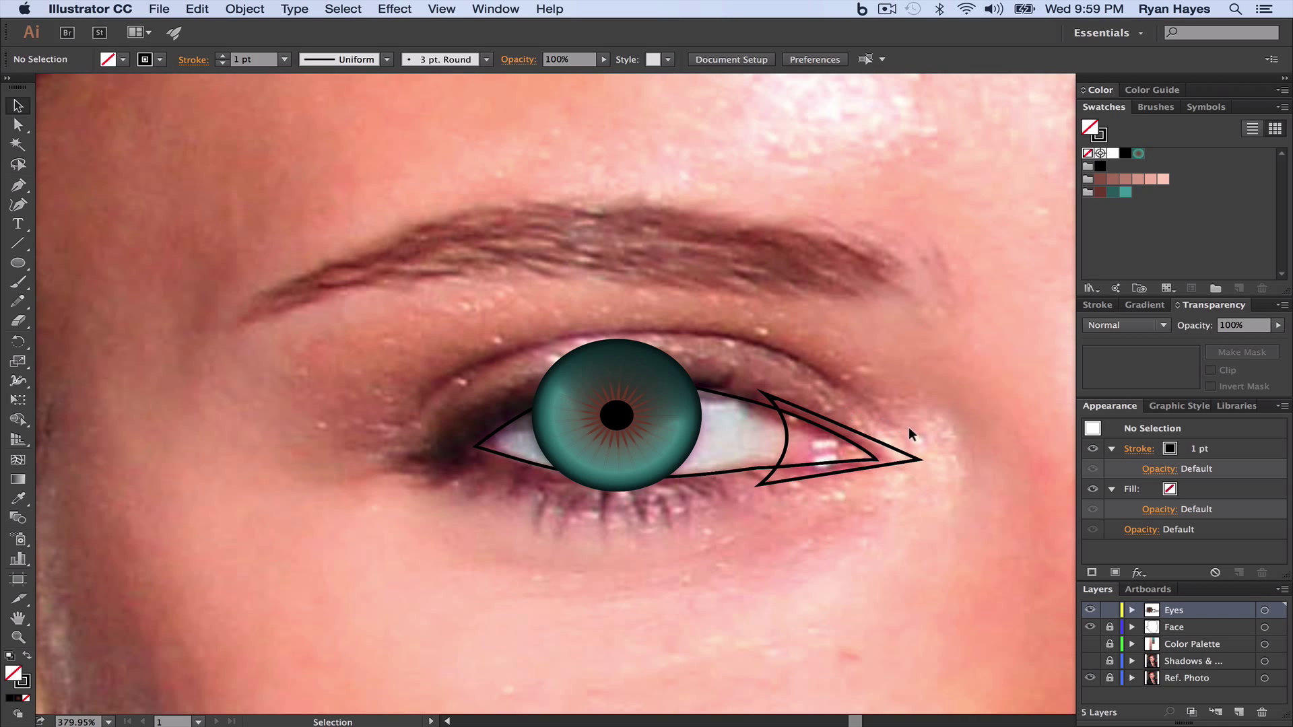
left_click(732, 393)
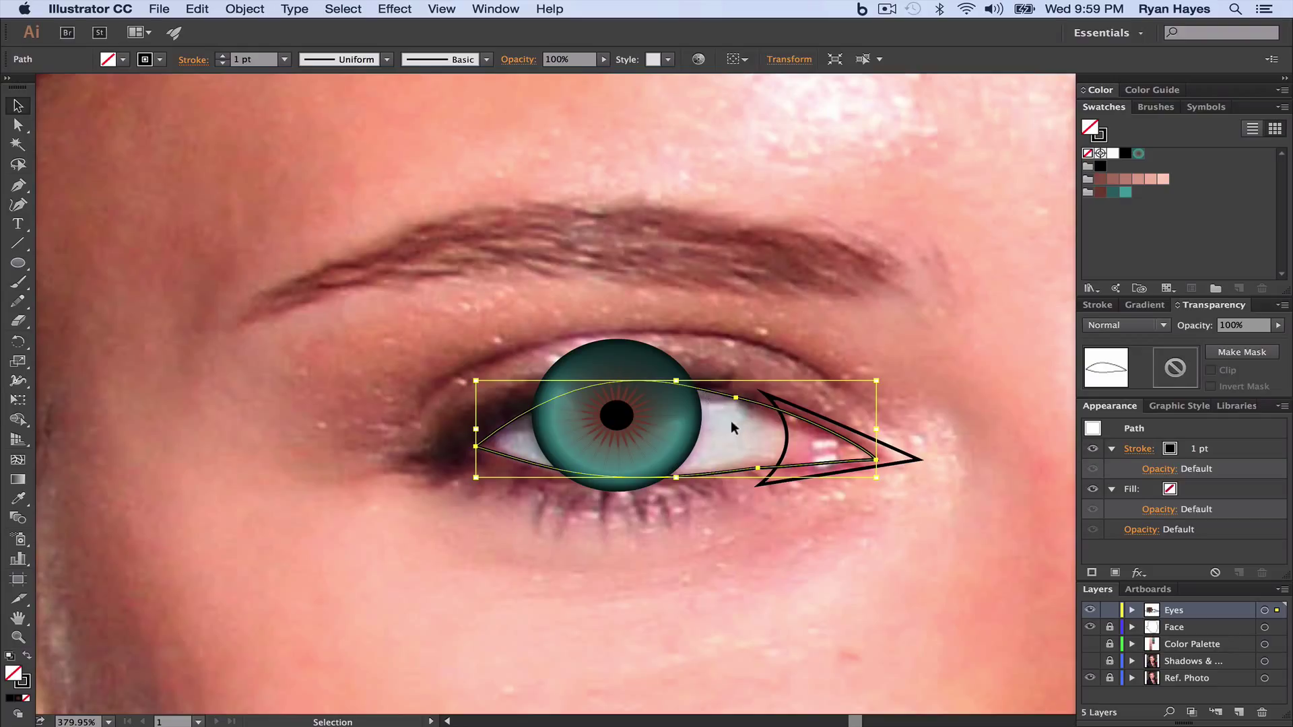
key("a")
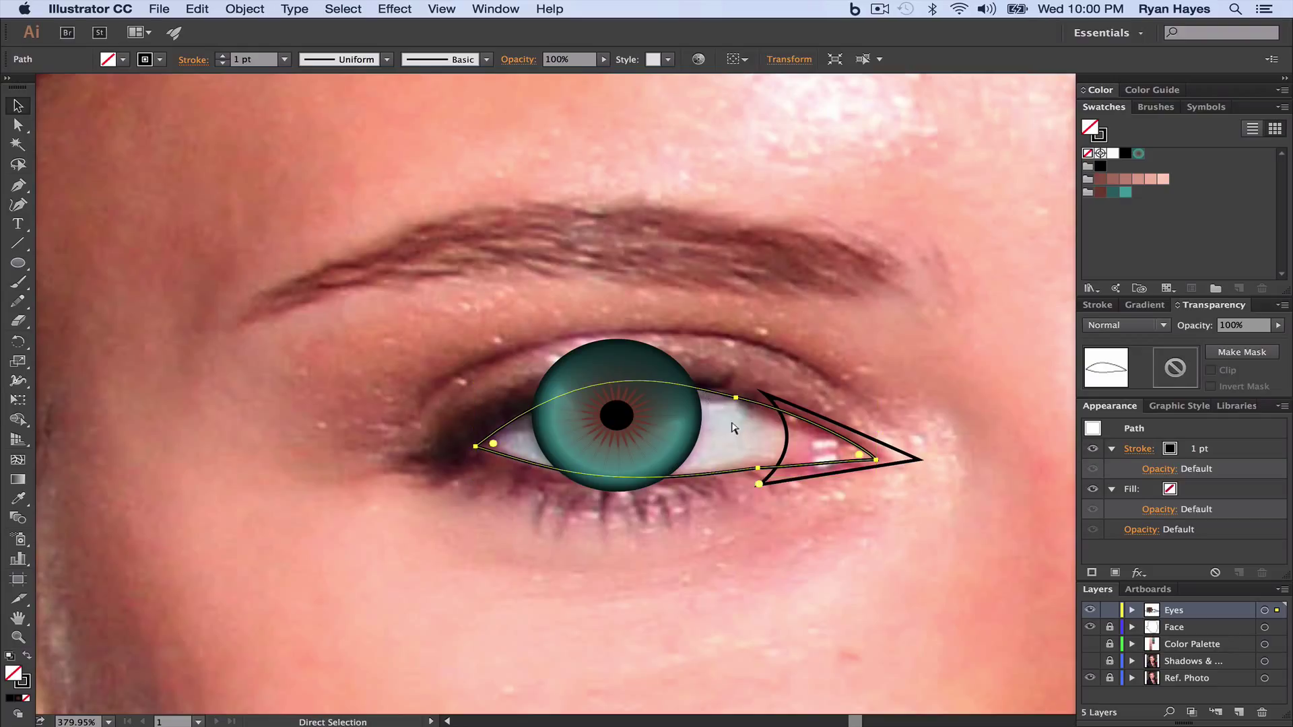
key("v")
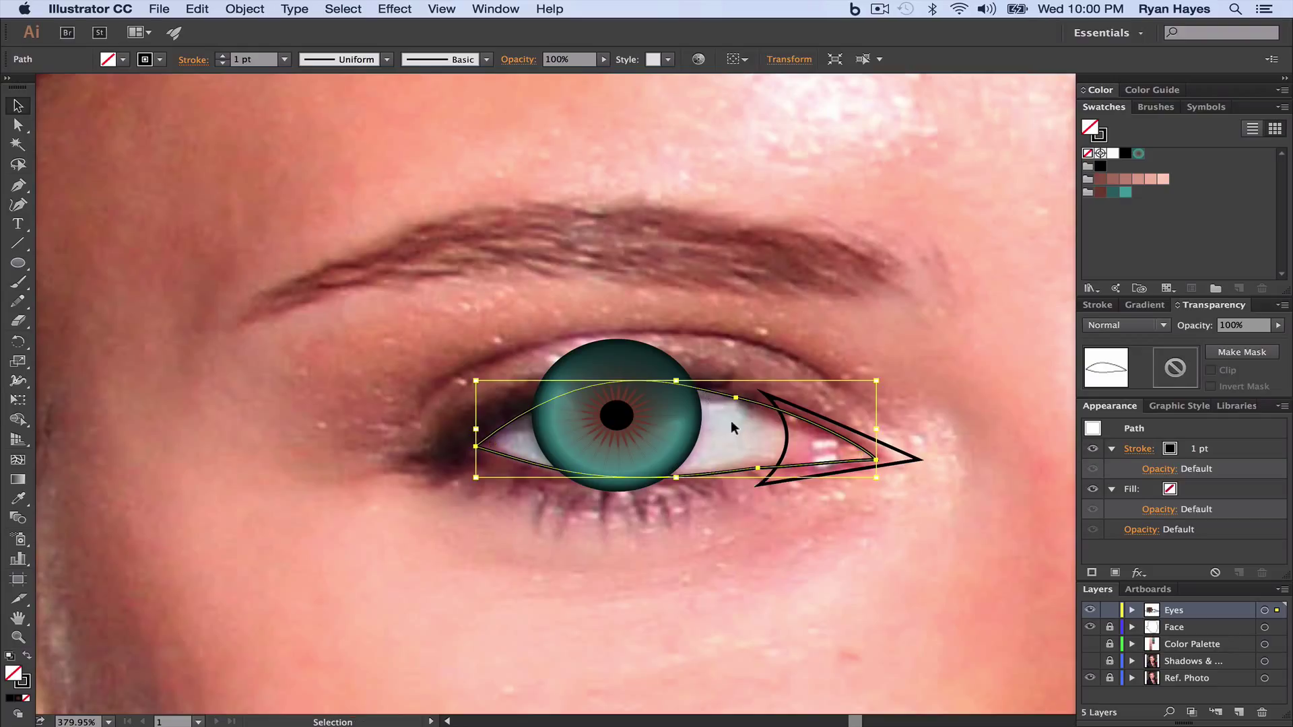
left_click(799, 404, "shift")
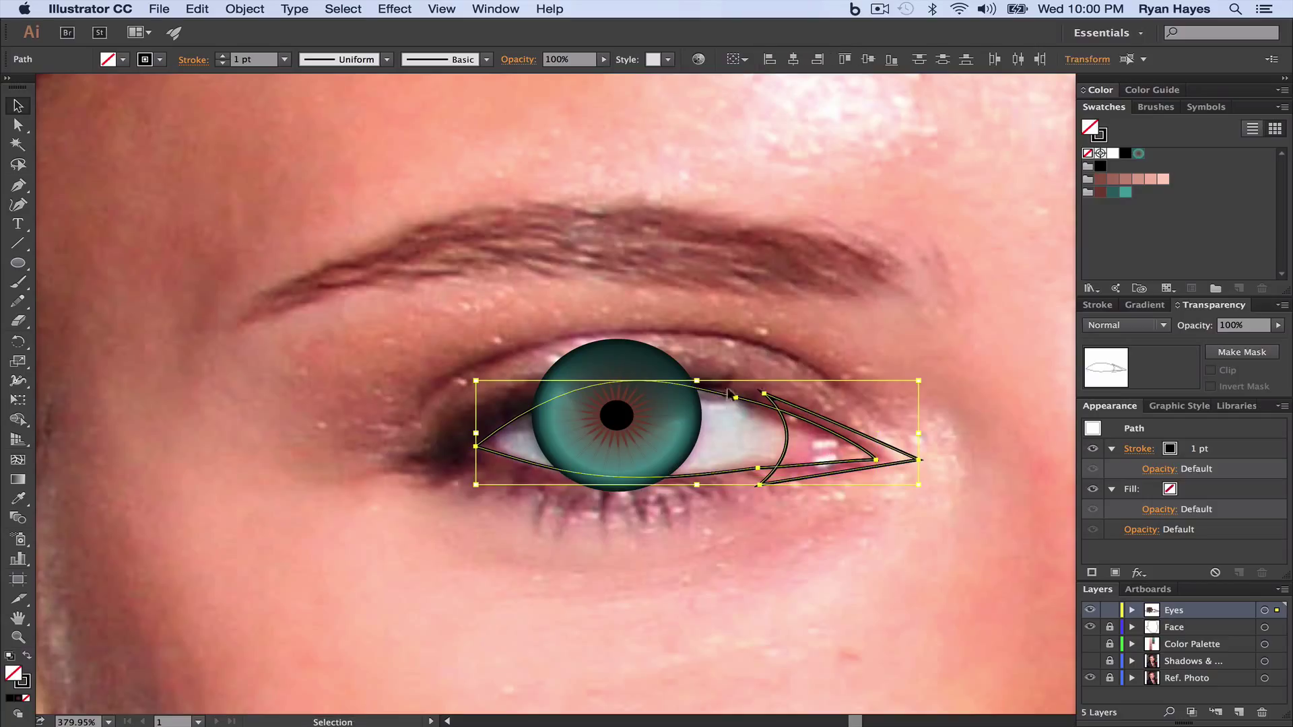
left_click(495, 8)
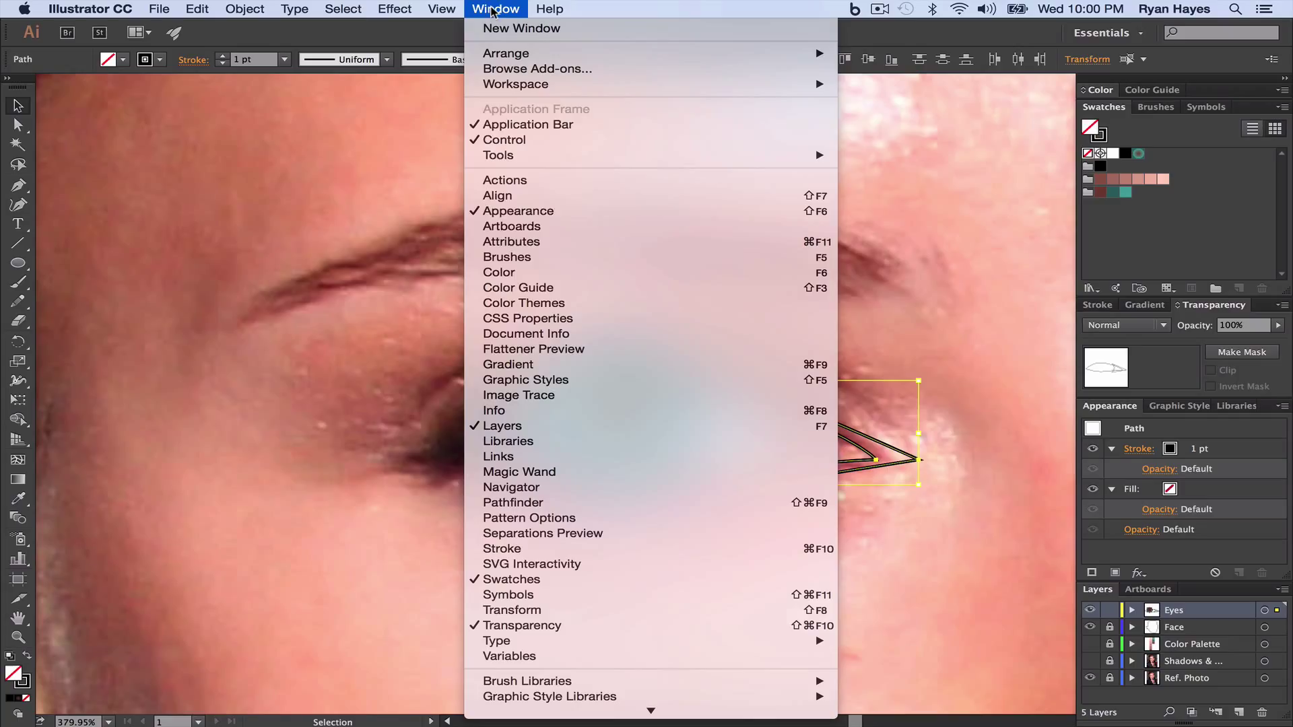
left_click(561, 506)
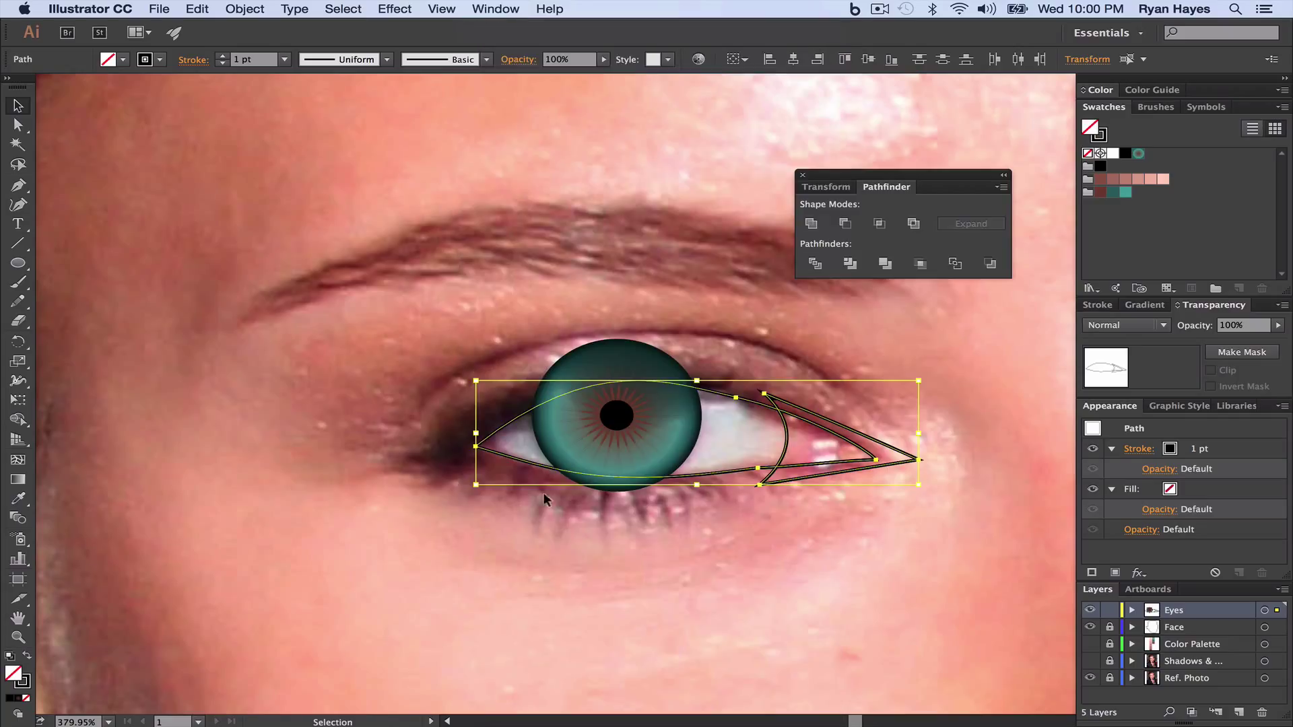
left_click(879, 224)
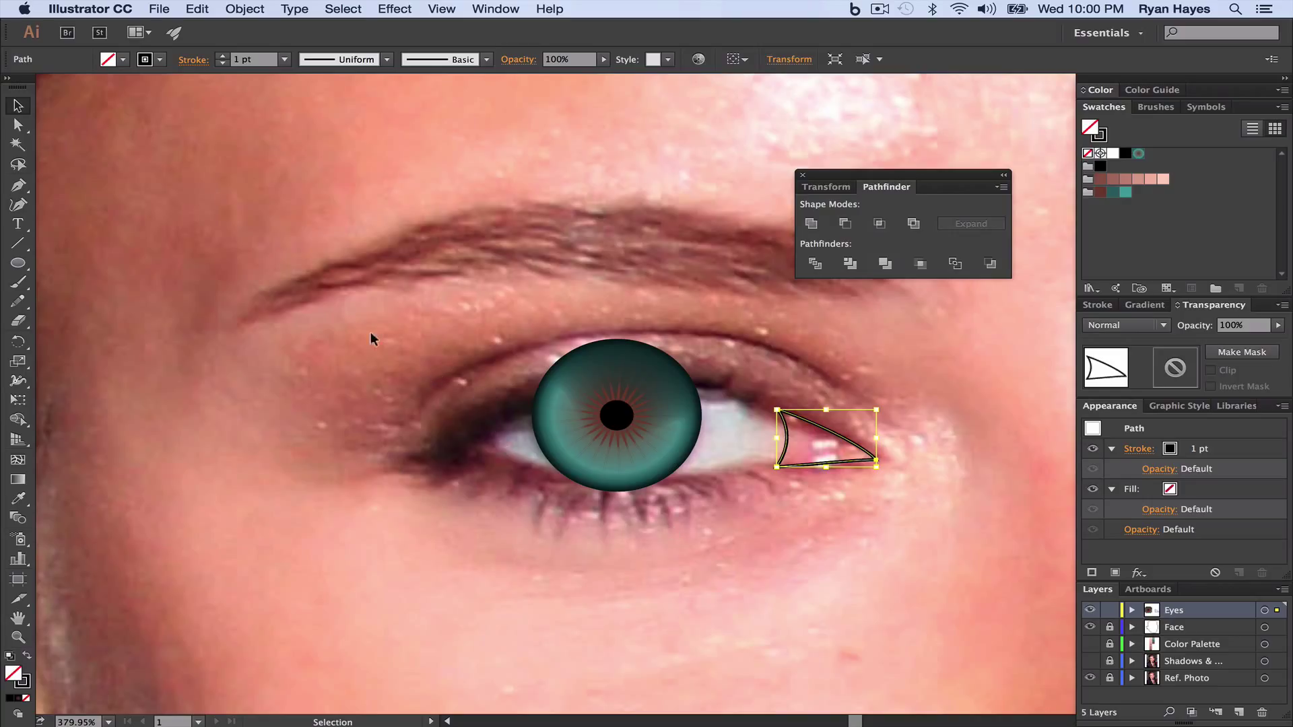
Step: Paste a copy of the eye outline in back, send it to the back, and deselect
left_click(237, 9)
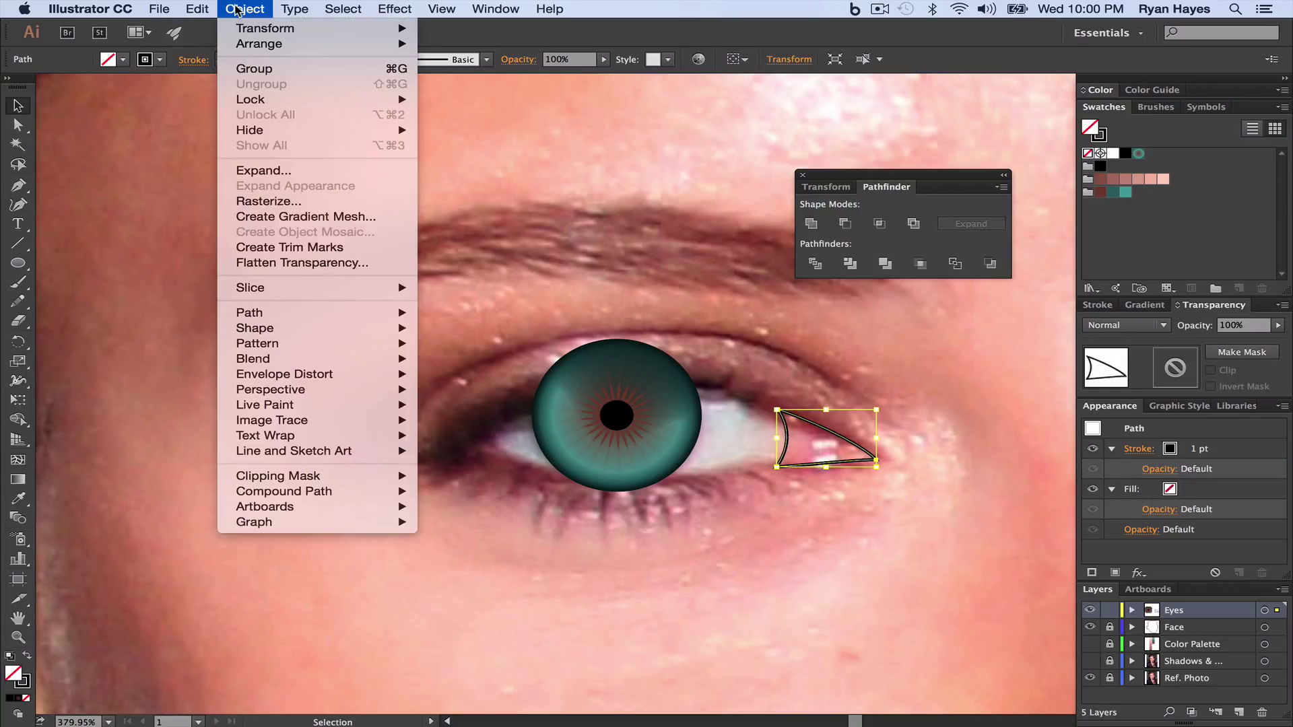
left_click(237, 9)
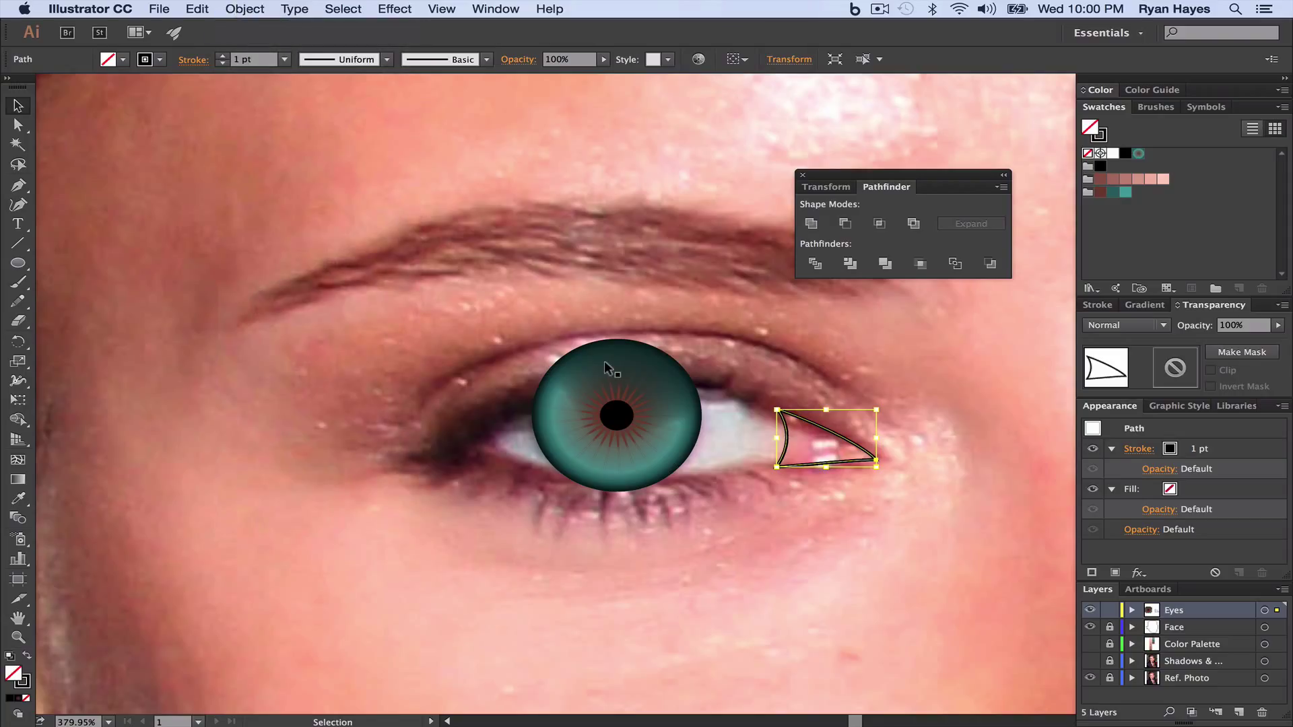
key("a")
key("v")
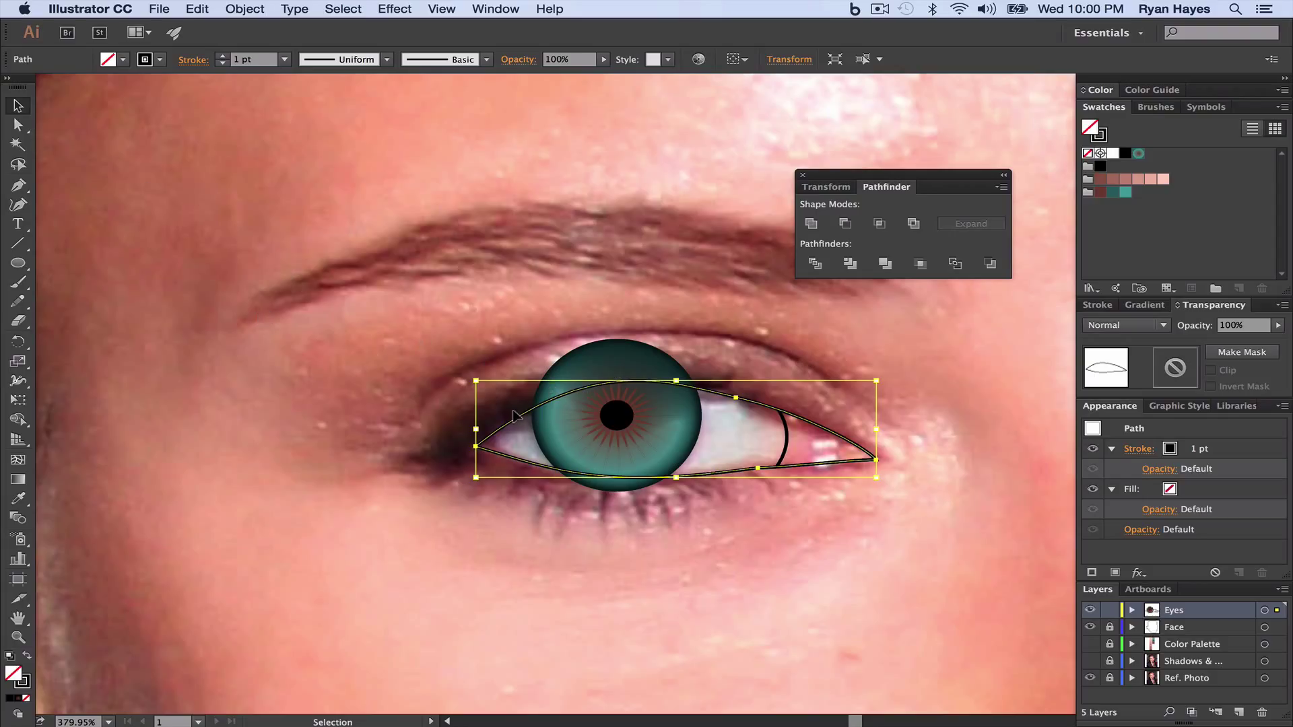
right_click(499, 455)
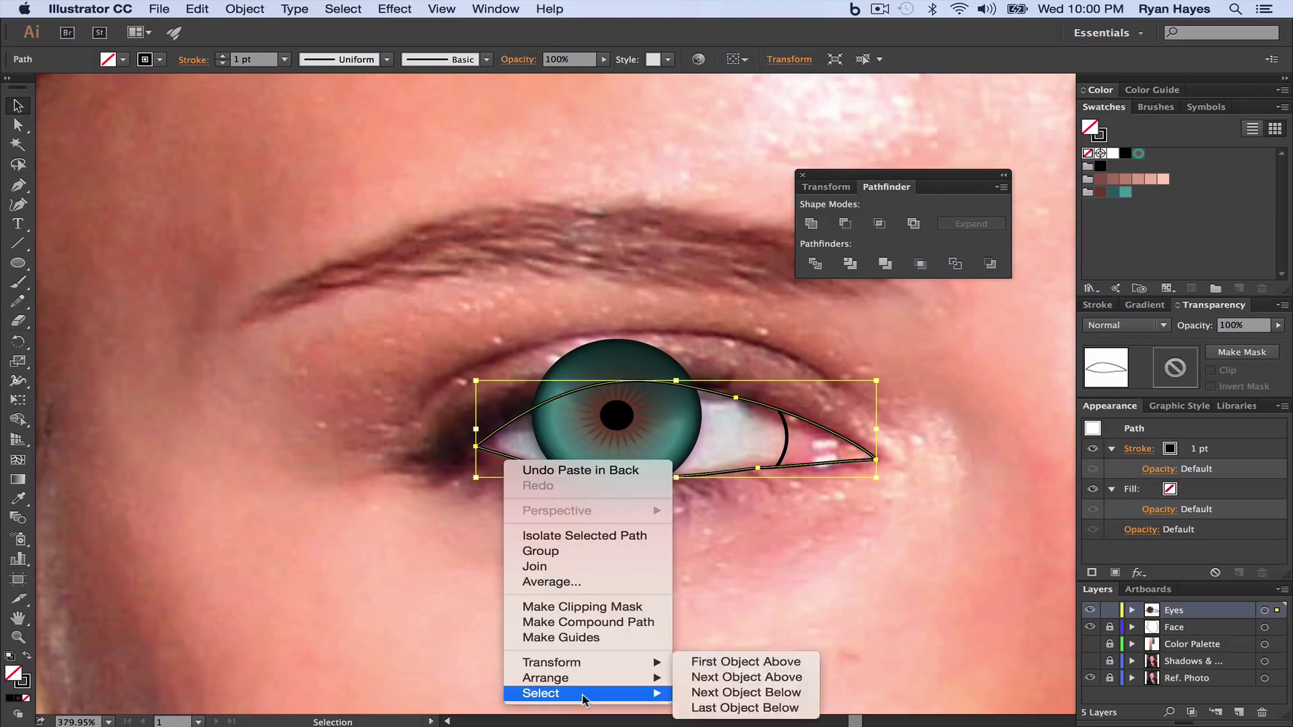
mouse_move(579, 677)
left_click(741, 682)
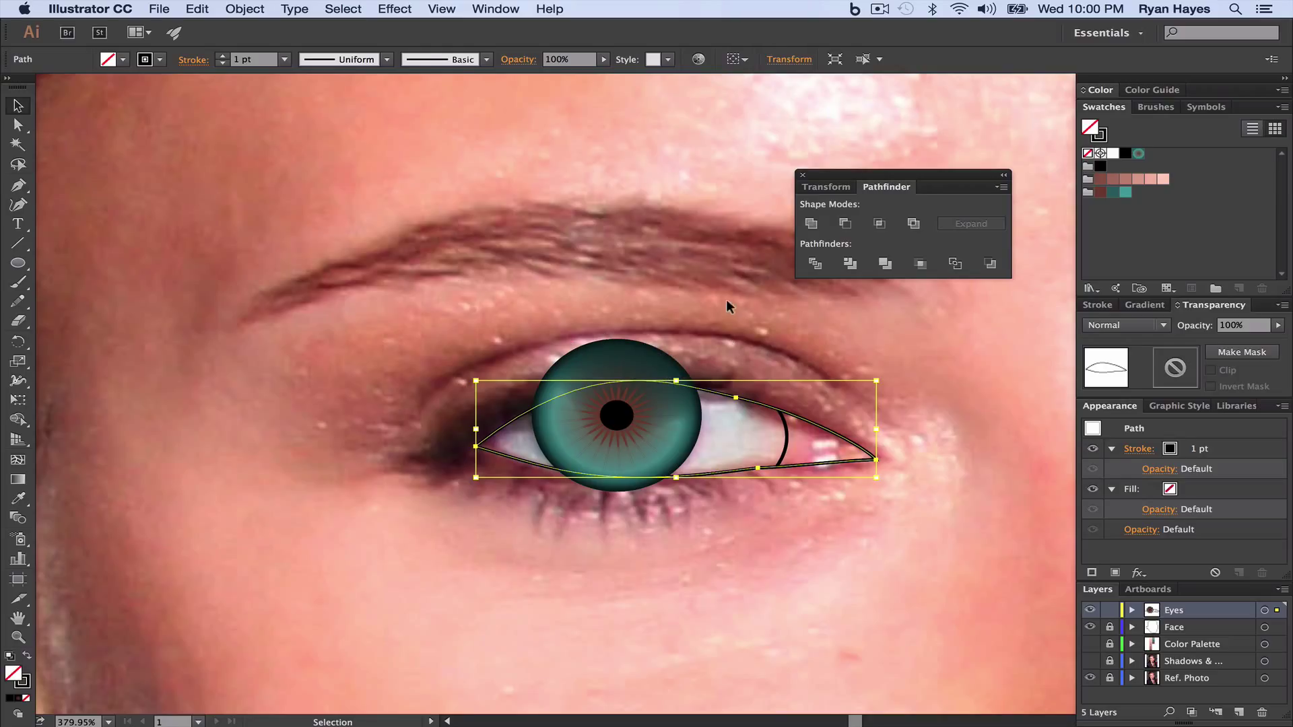
left_click(725, 558)
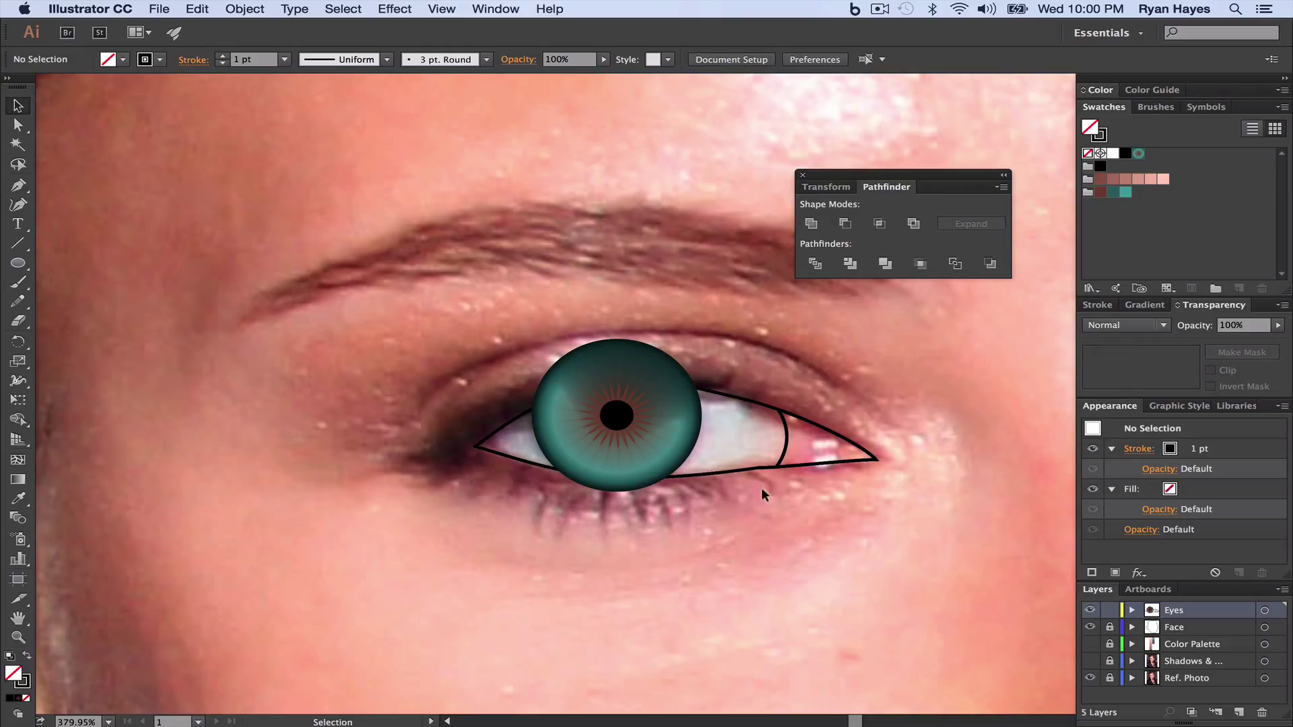
Step: Fill the corner sliver with pink sampled from the eye corner using the Eyedropper
left_click(781, 446)
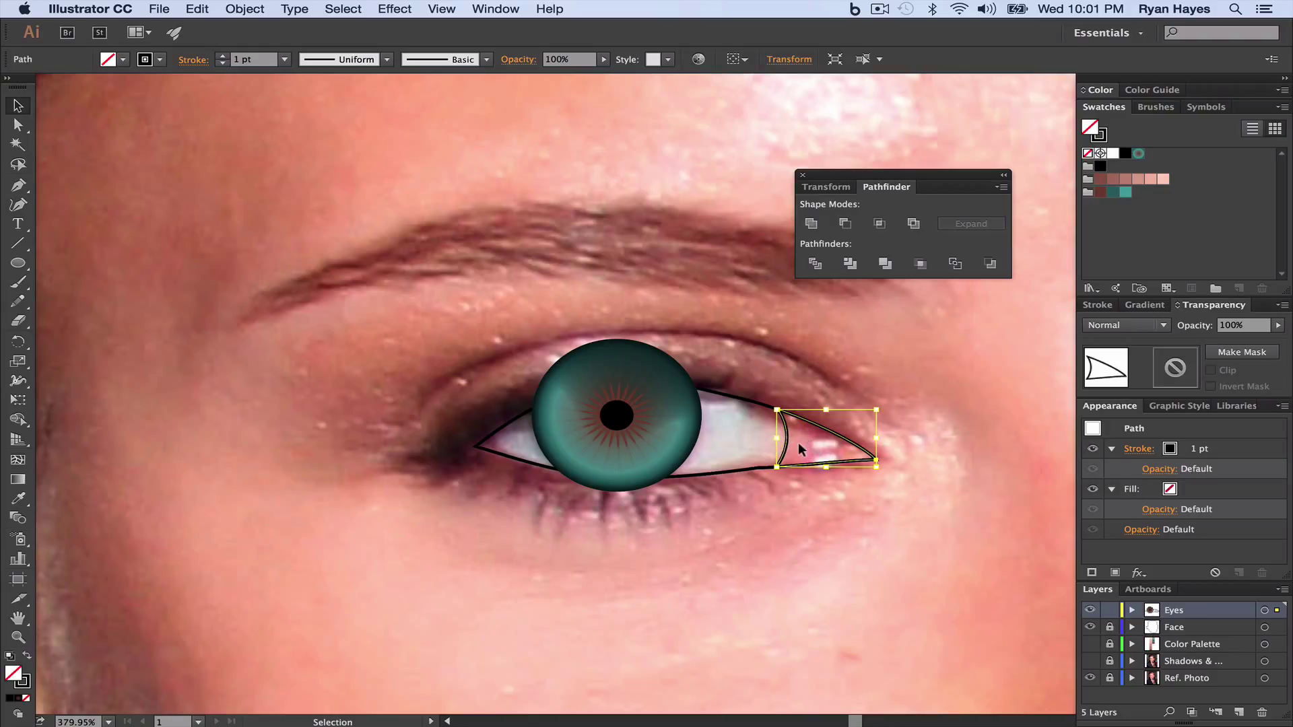
key("i")
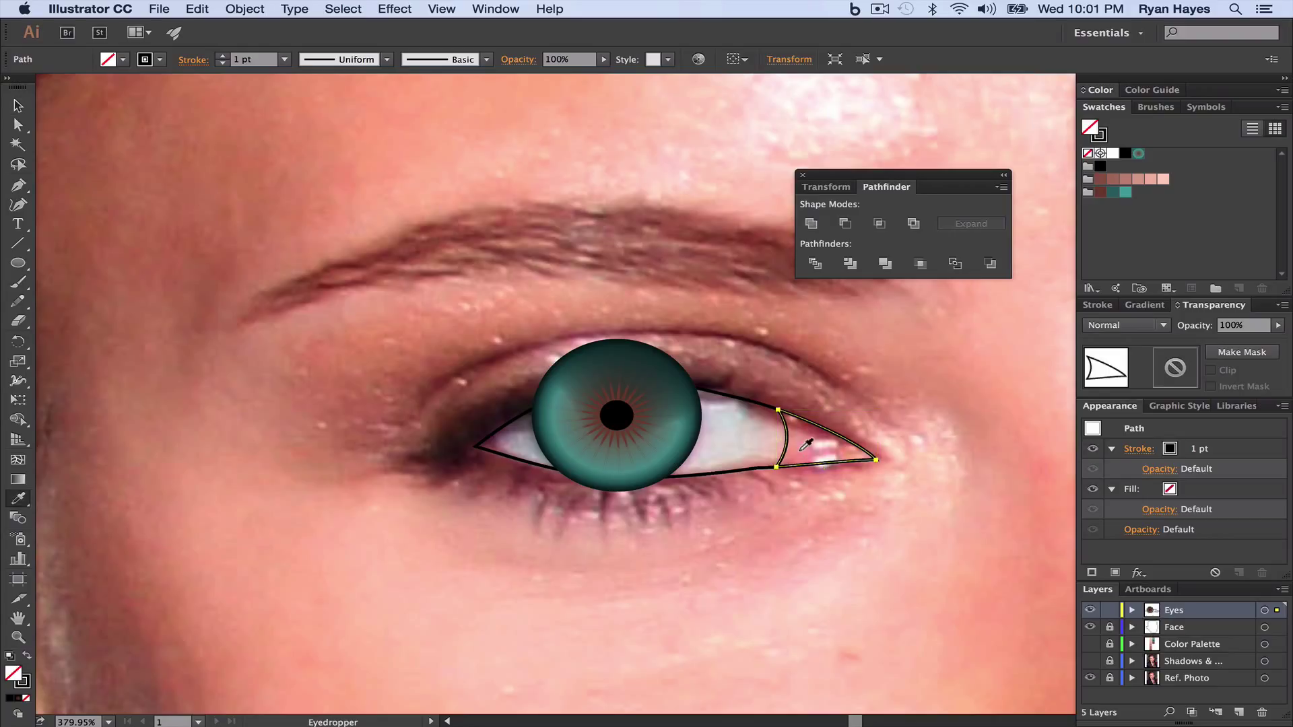
left_click(796, 453)
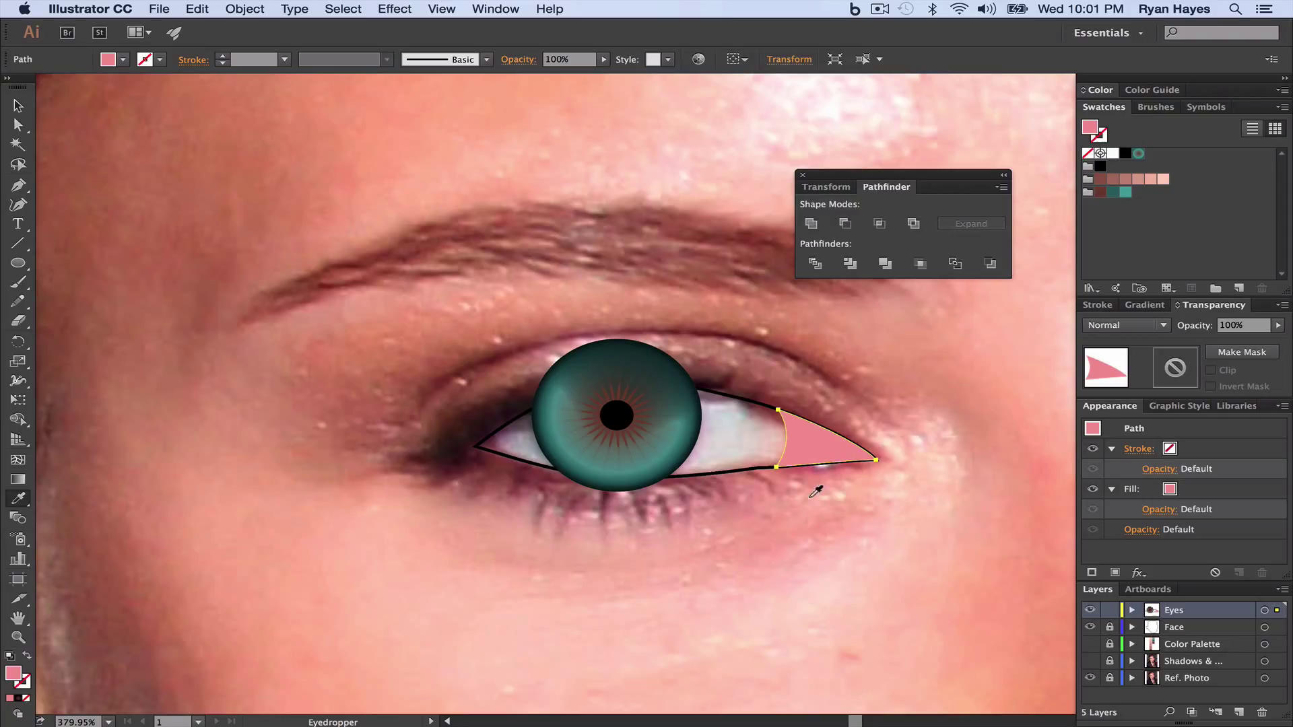
key("v")
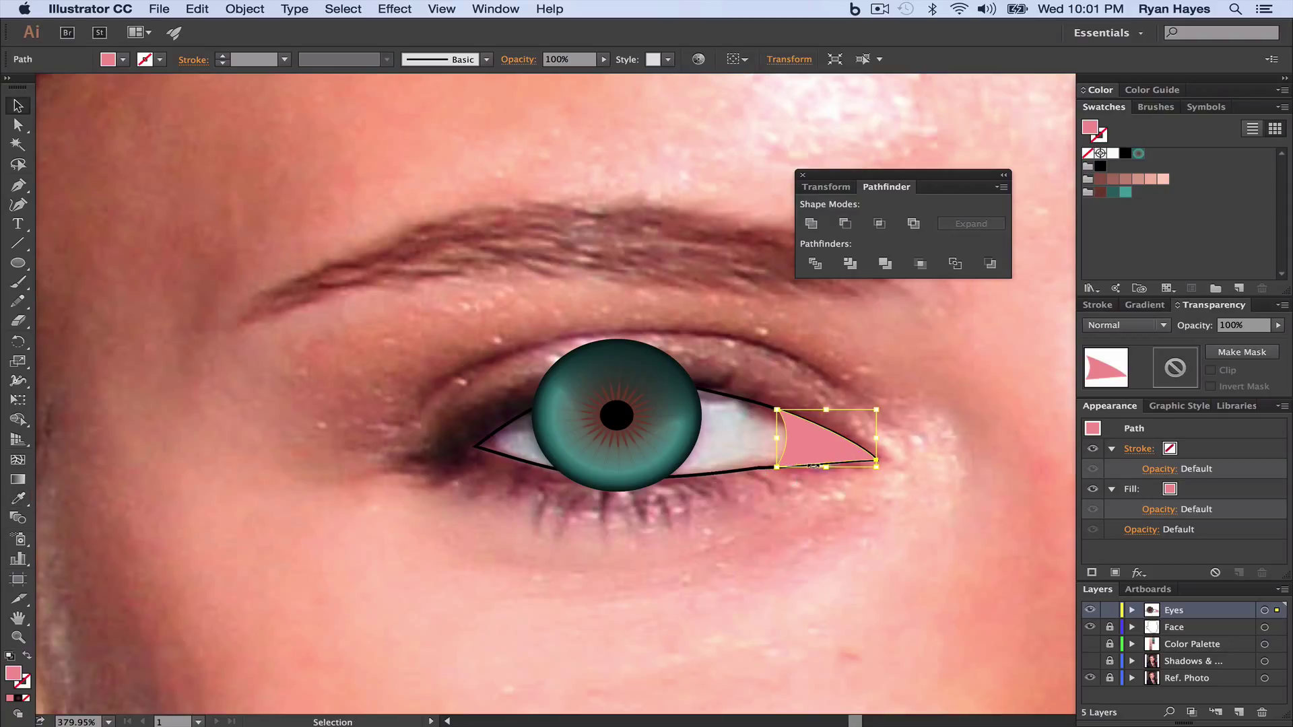
key("a")
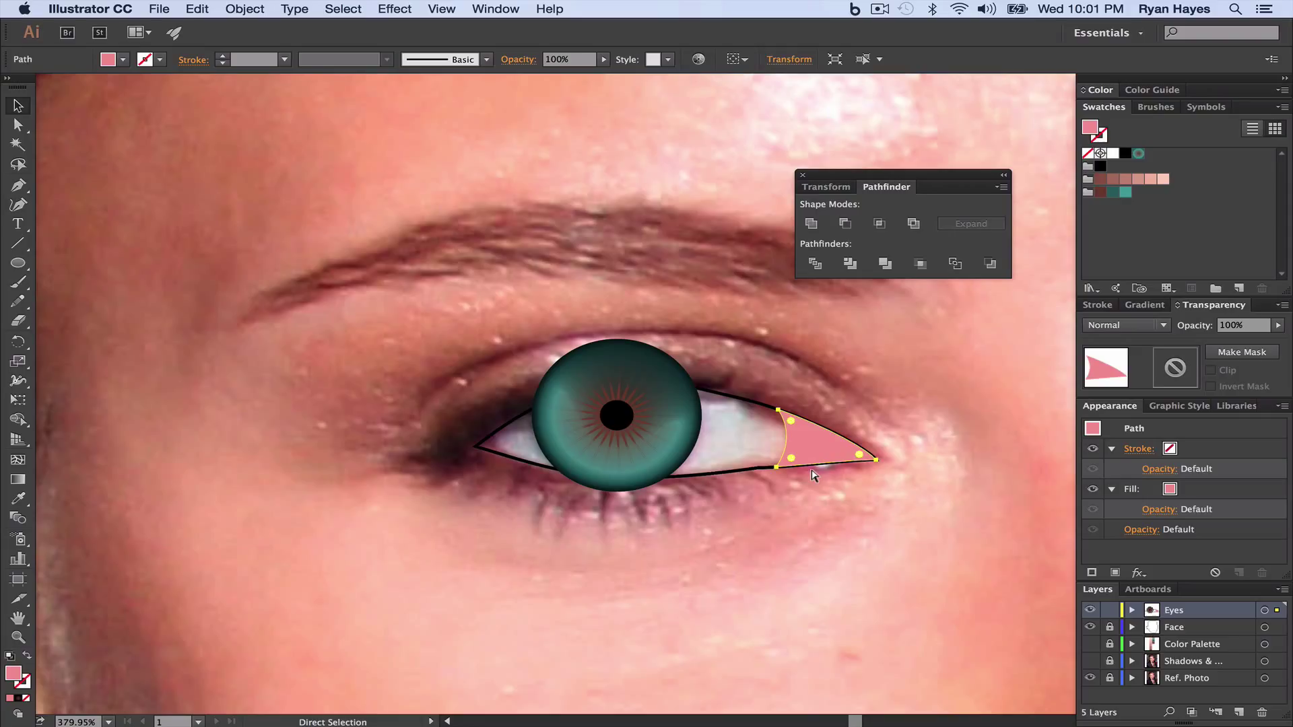
key("v")
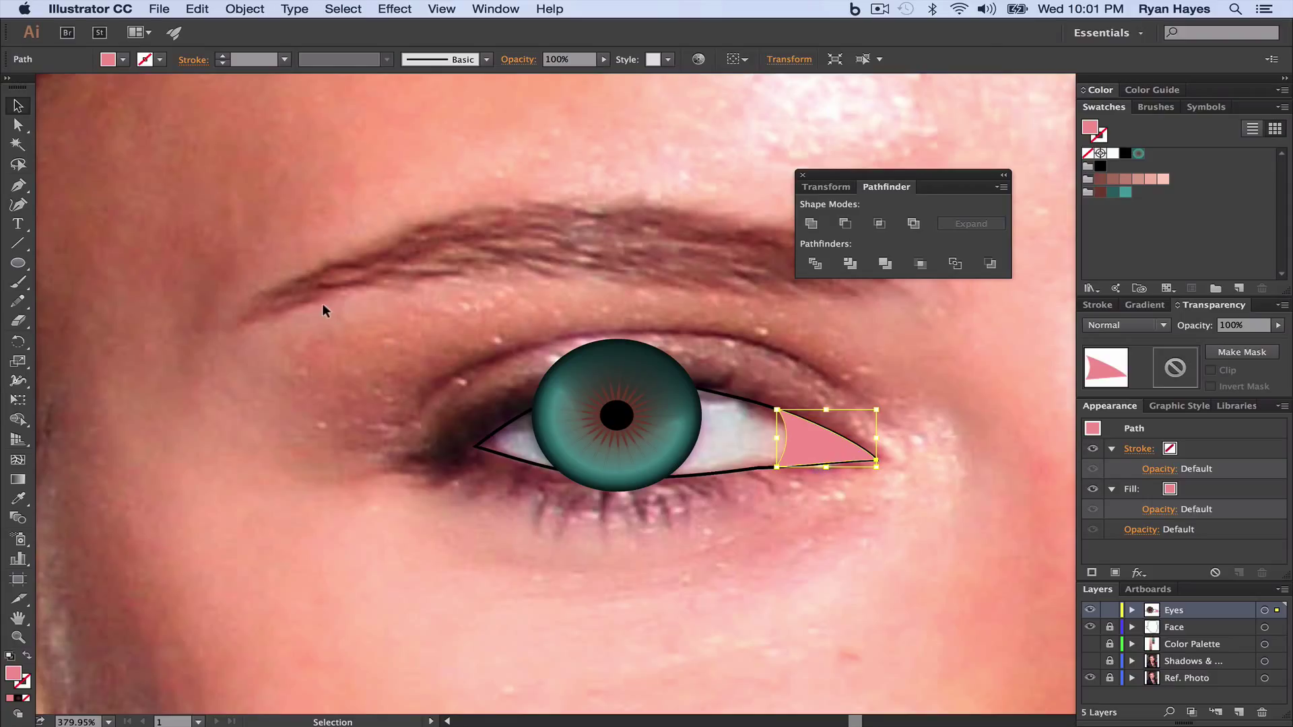
key("a")
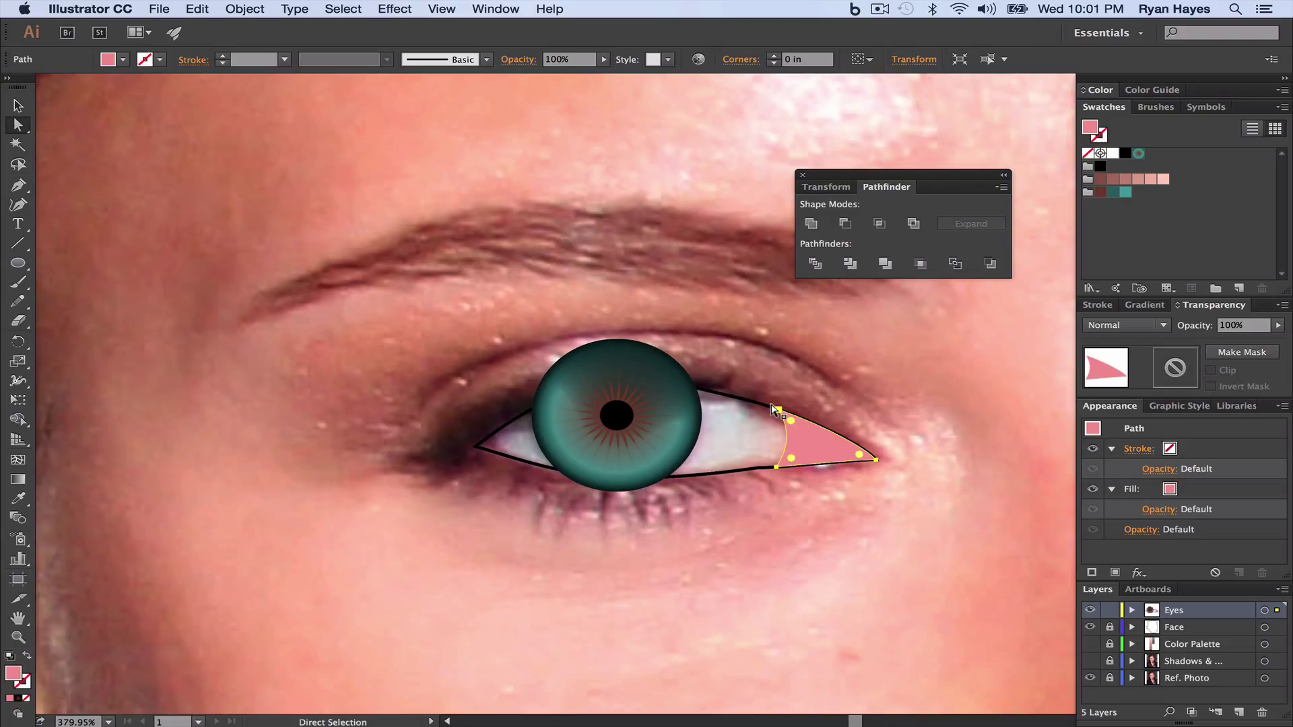
Step: Reshape the pink corner piece's anchors and curved edge to follow the lower lid
left_click_drag(773, 408, 794, 417)
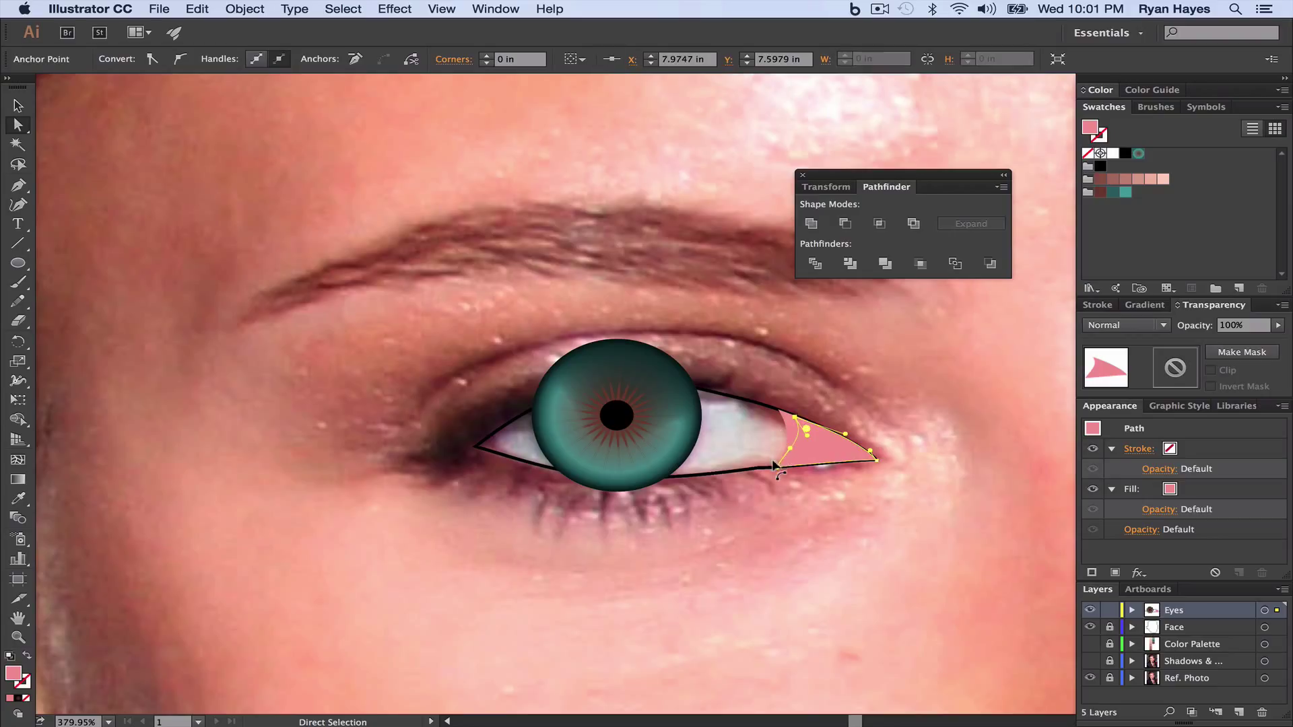
left_click_drag(772, 467, 783, 467)
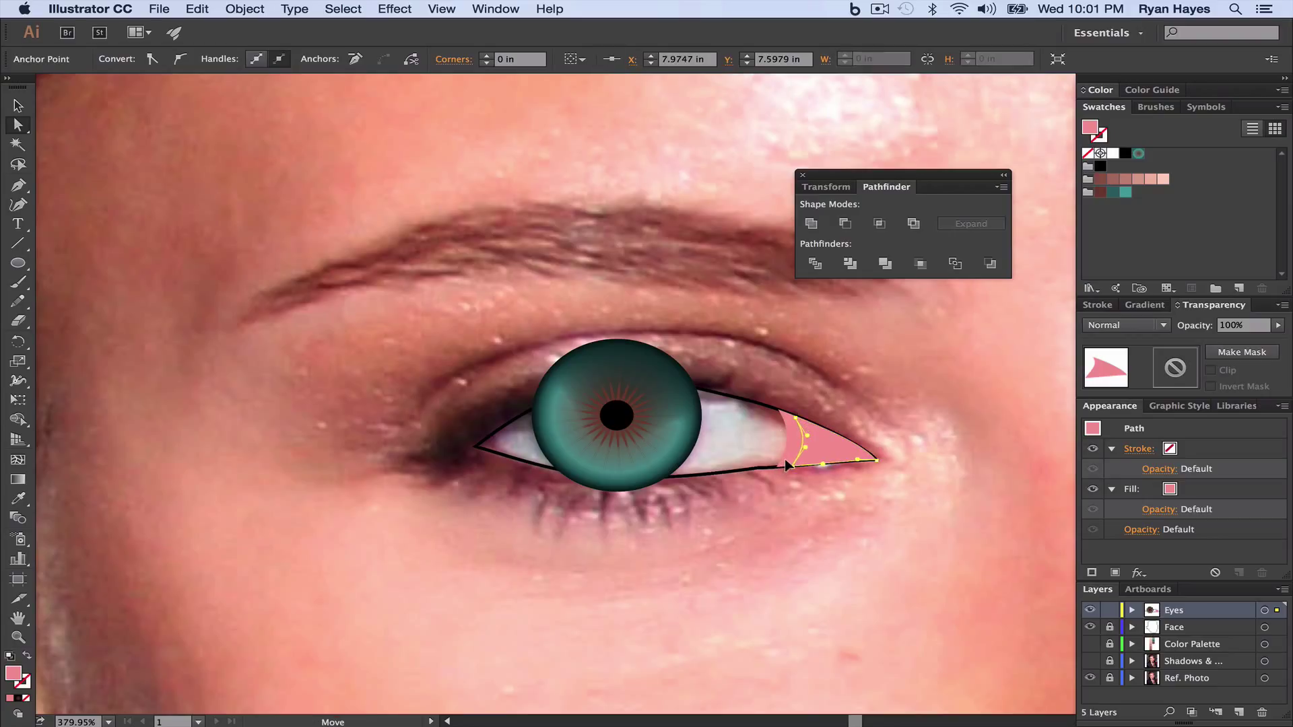
left_click_drag(786, 464, 789, 464)
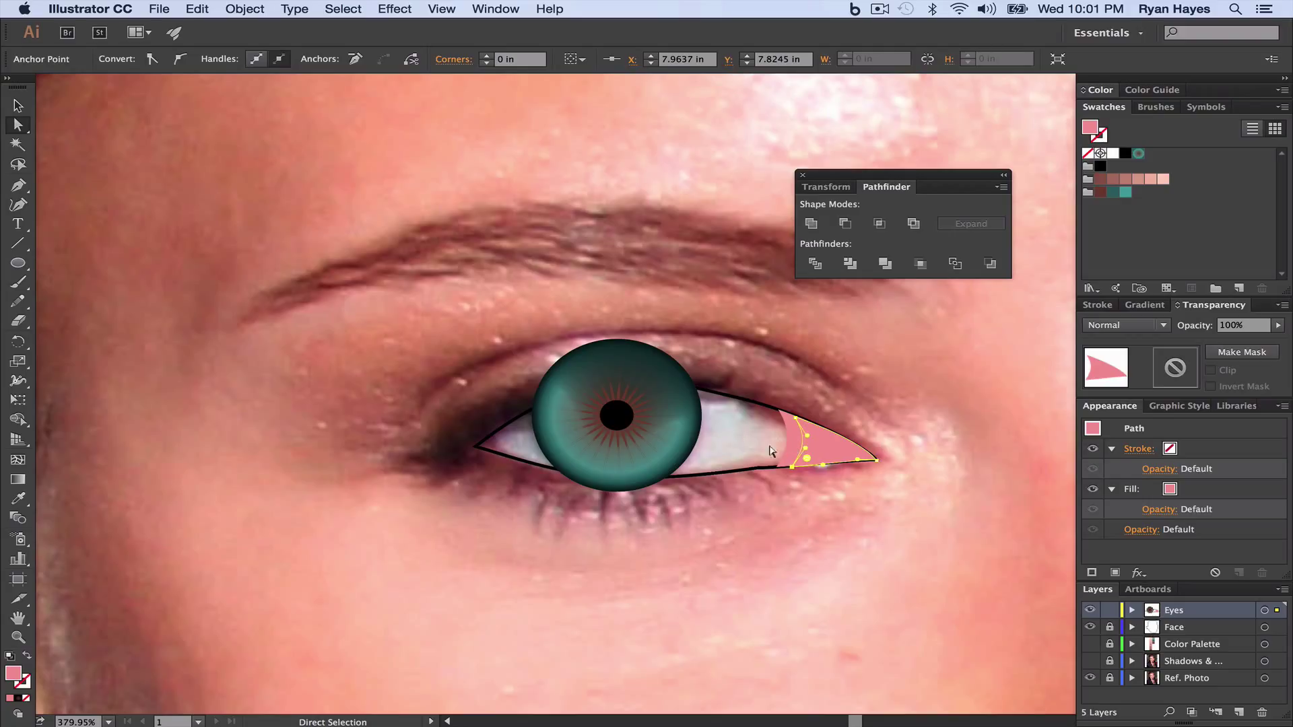
mouse_move(793, 441)
left_mouse_down()
mouse_move(785, 455)
mouse_move(797, 434)
left_mouse_up()
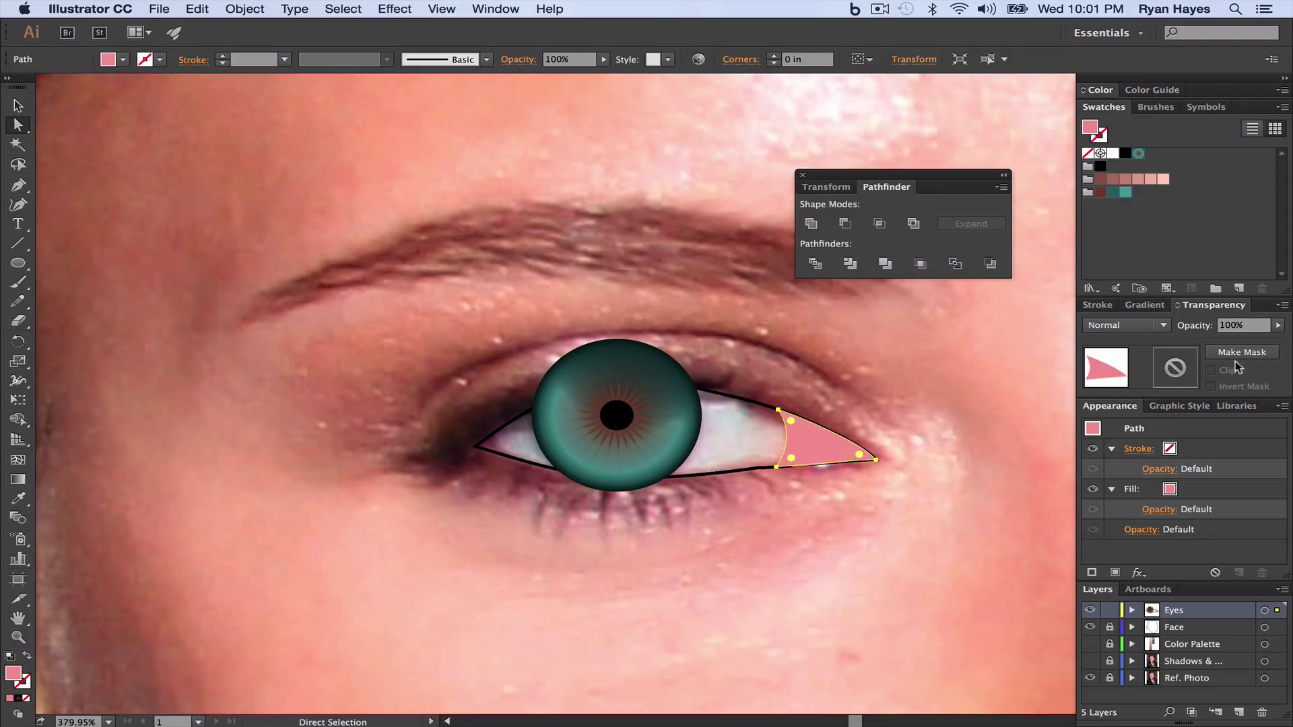
Step: Set the pink corner shape's opacity to 0% and add the pink shape beneath to the selection
left_click(1275, 326)
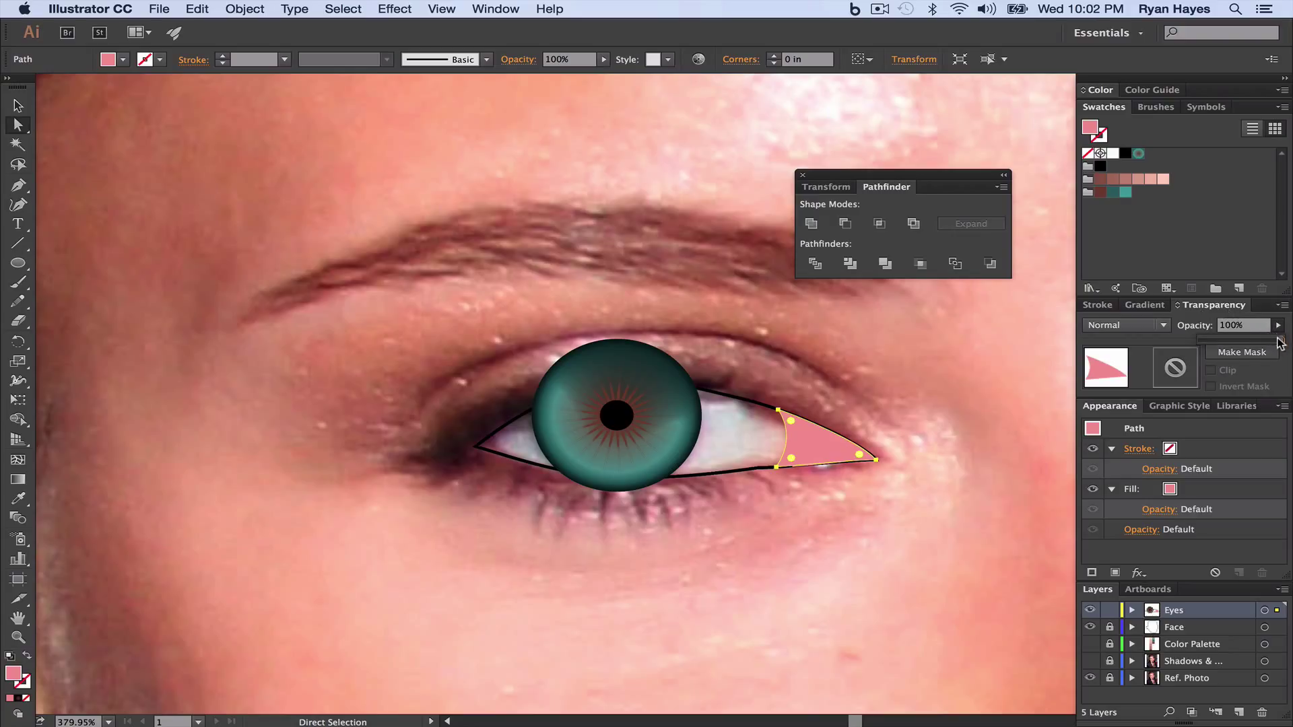
left_click_drag(1278, 340, 1178, 343)
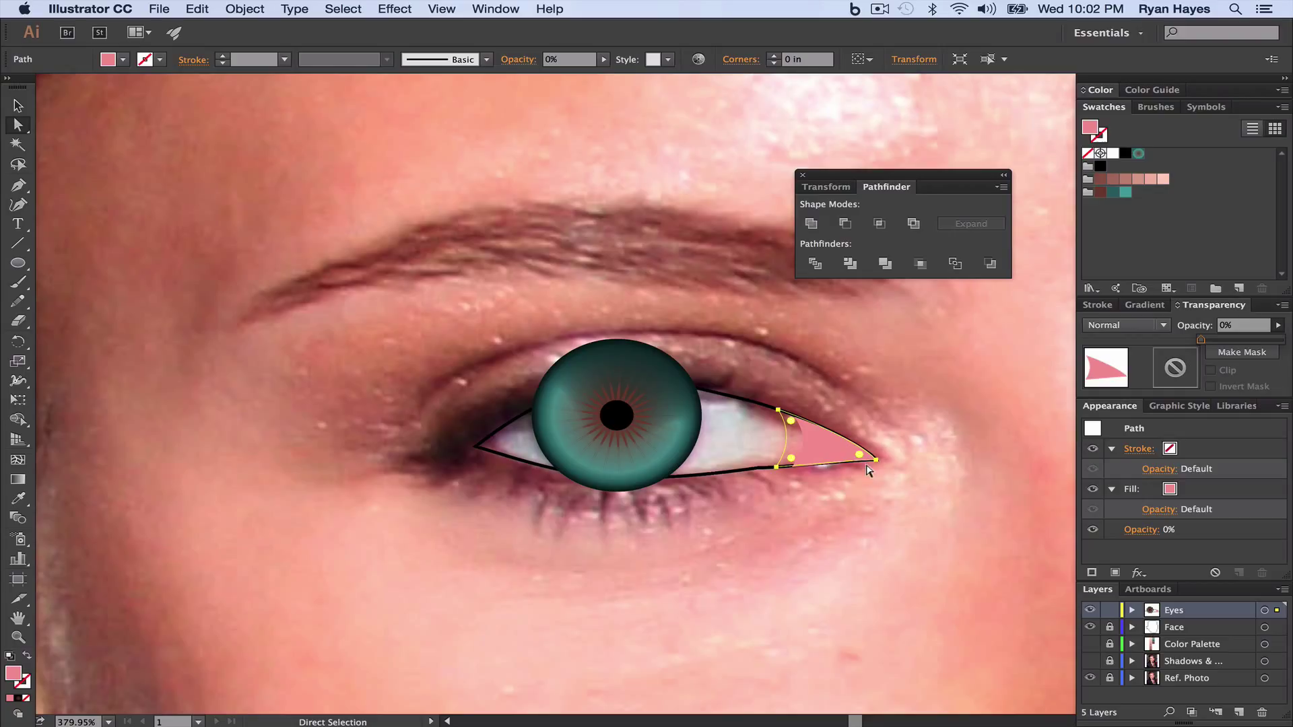
left_click(825, 456, "shift")
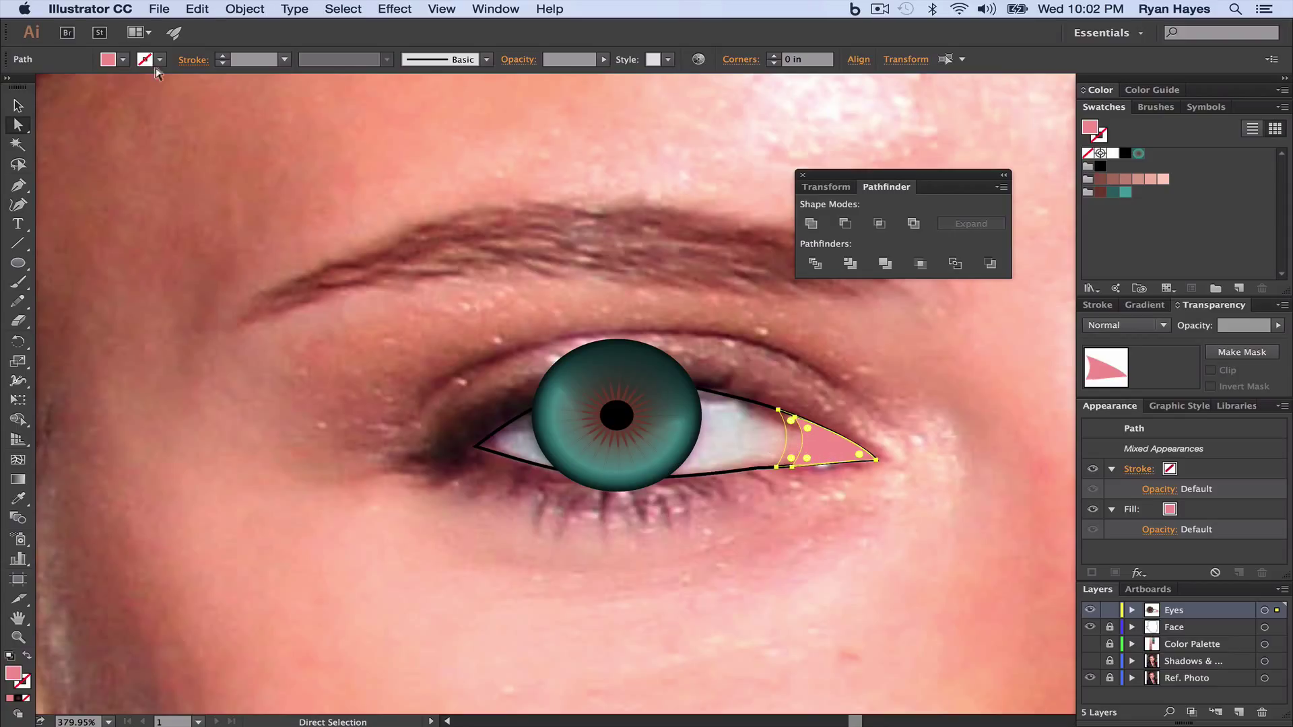
Step: Close Pathfinder and set Blend Options spacing to Smooth Color
left_click(801, 175)
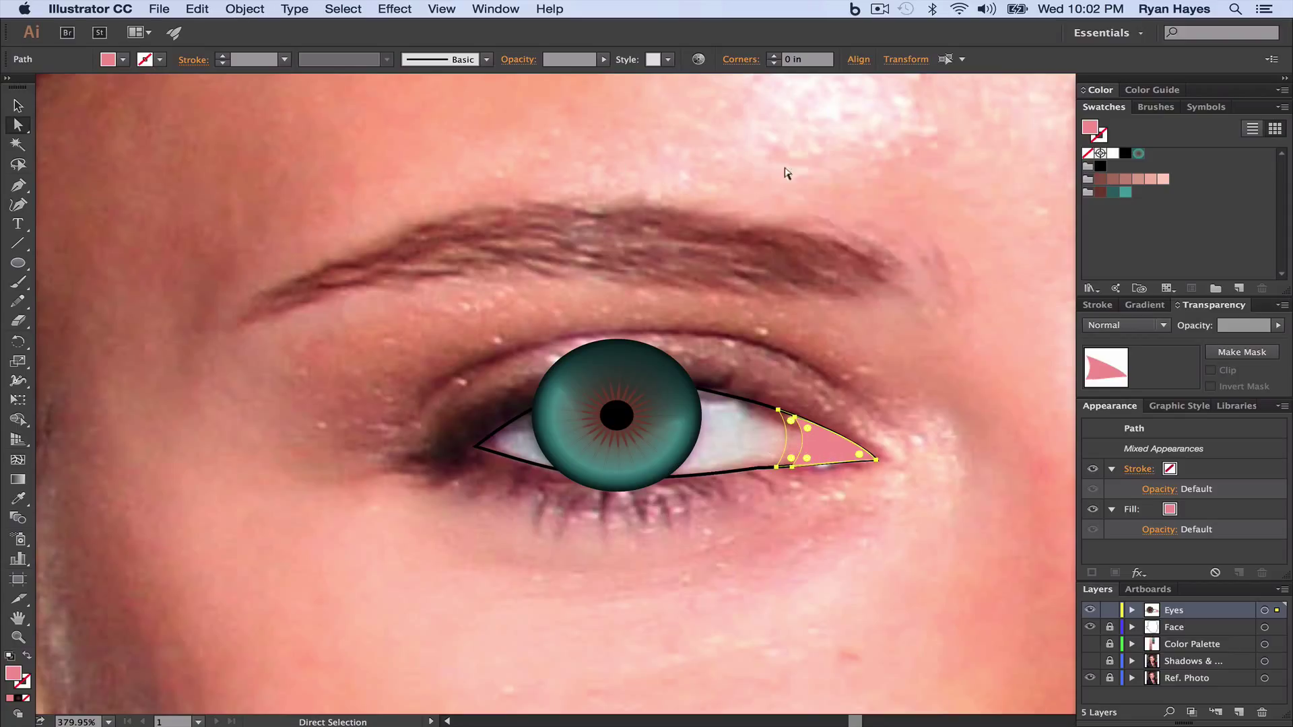
left_click(245, 9)
mouse_move(296, 358)
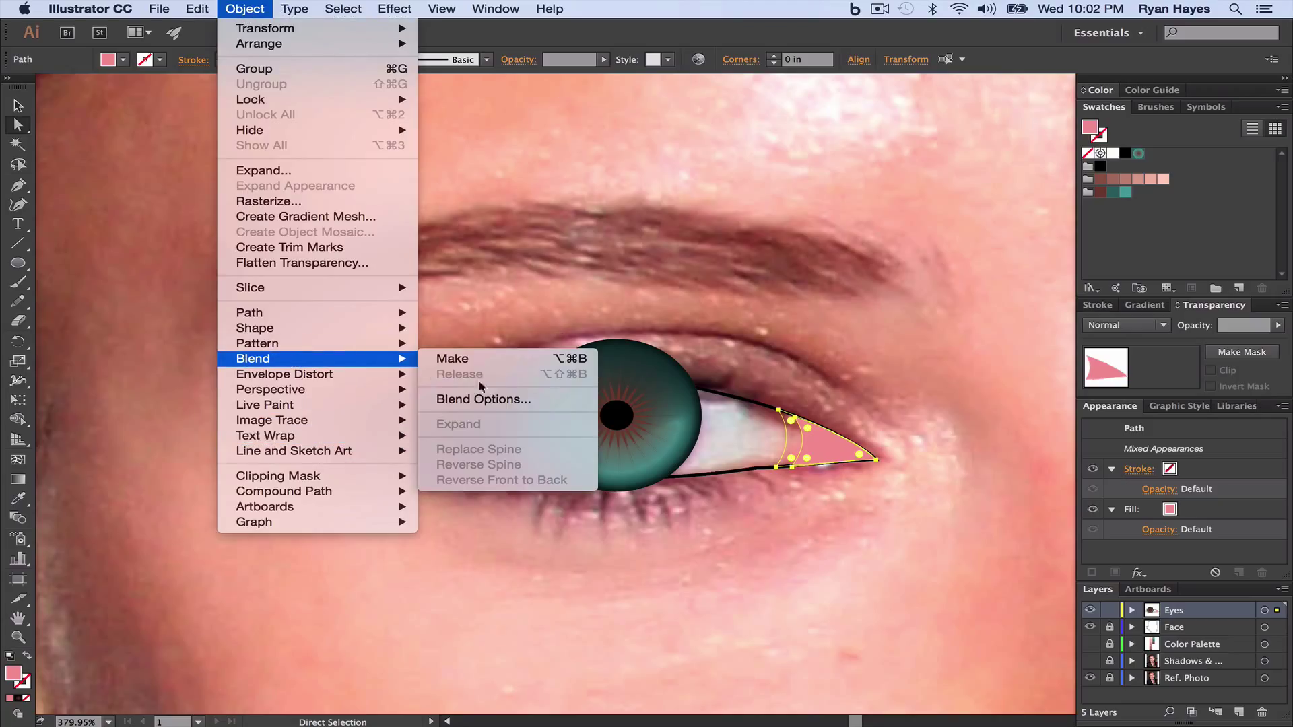
left_click(497, 400)
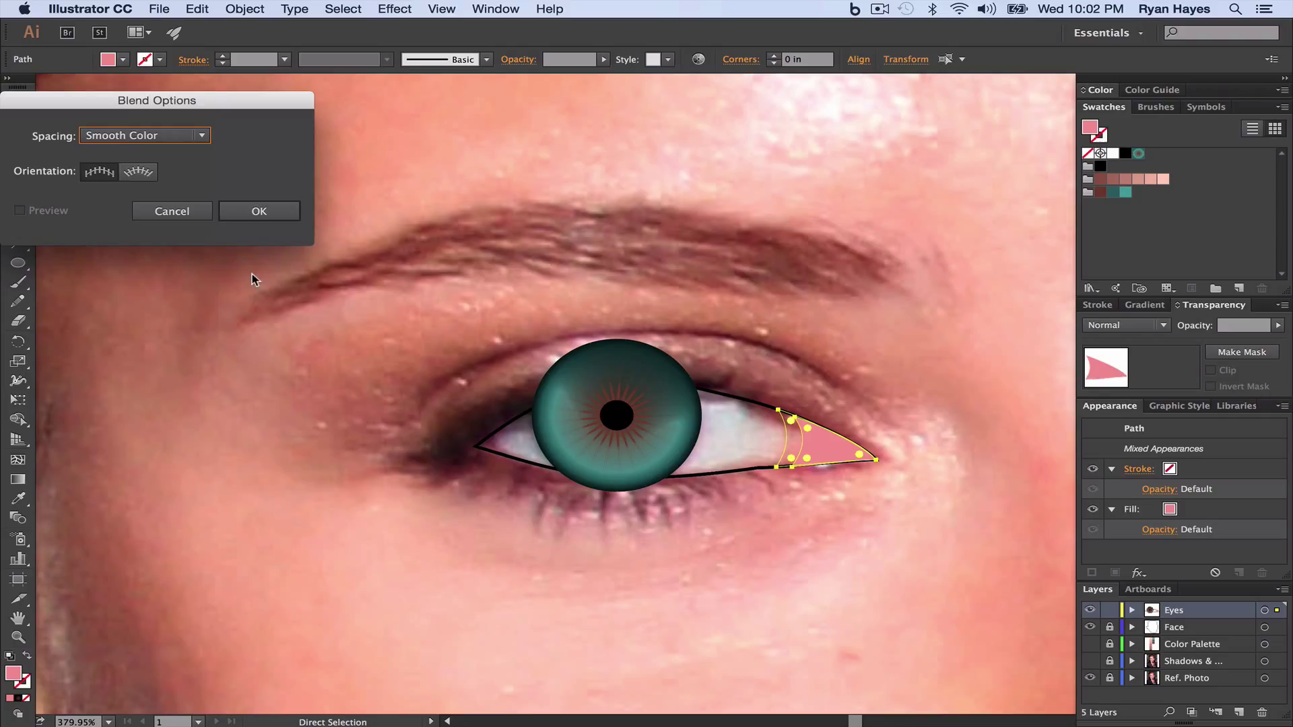
left_click(136, 139)
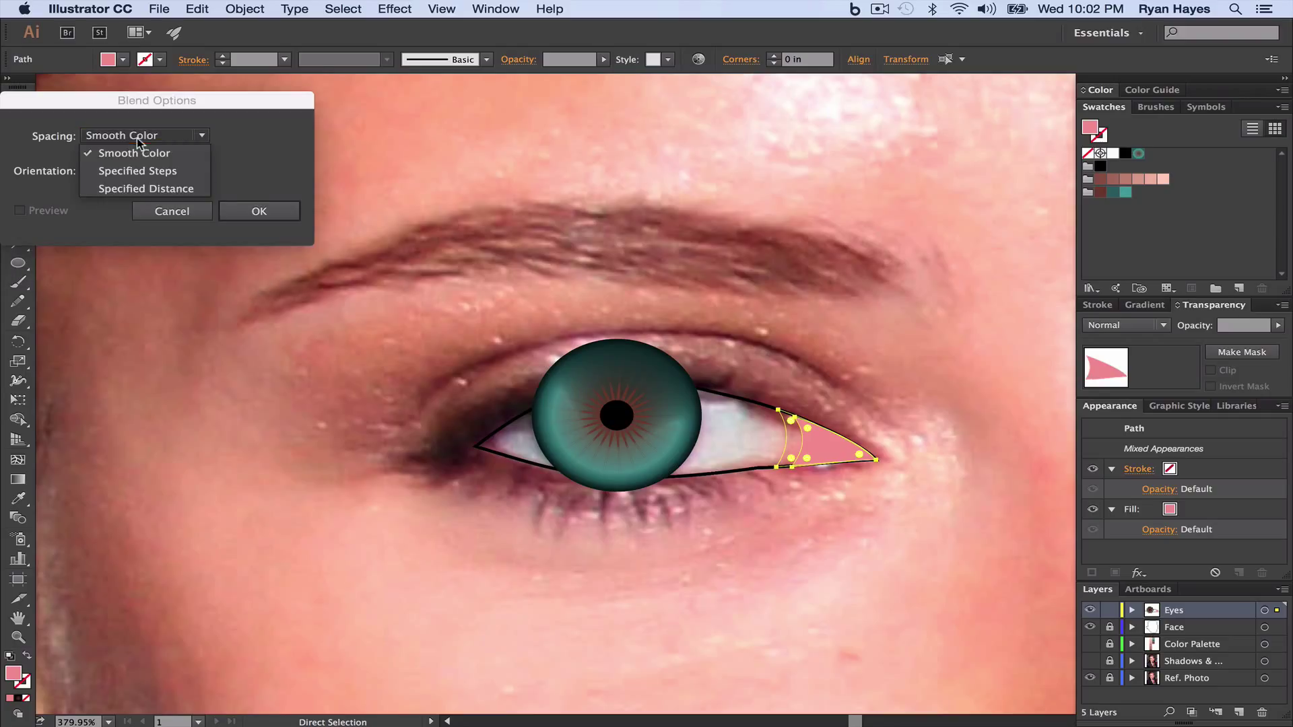
left_click(138, 138)
left_click(254, 211)
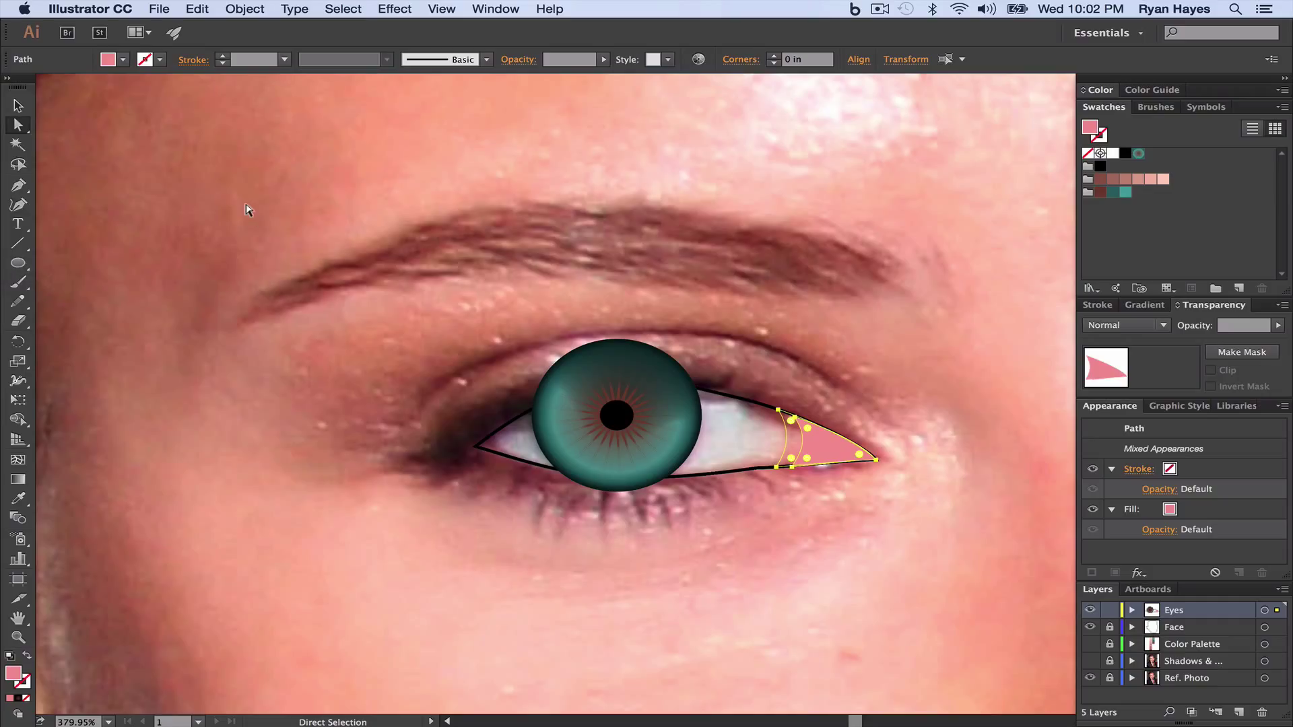
Step: Make the blend between the two pink corner shapes
left_click(242, 10)
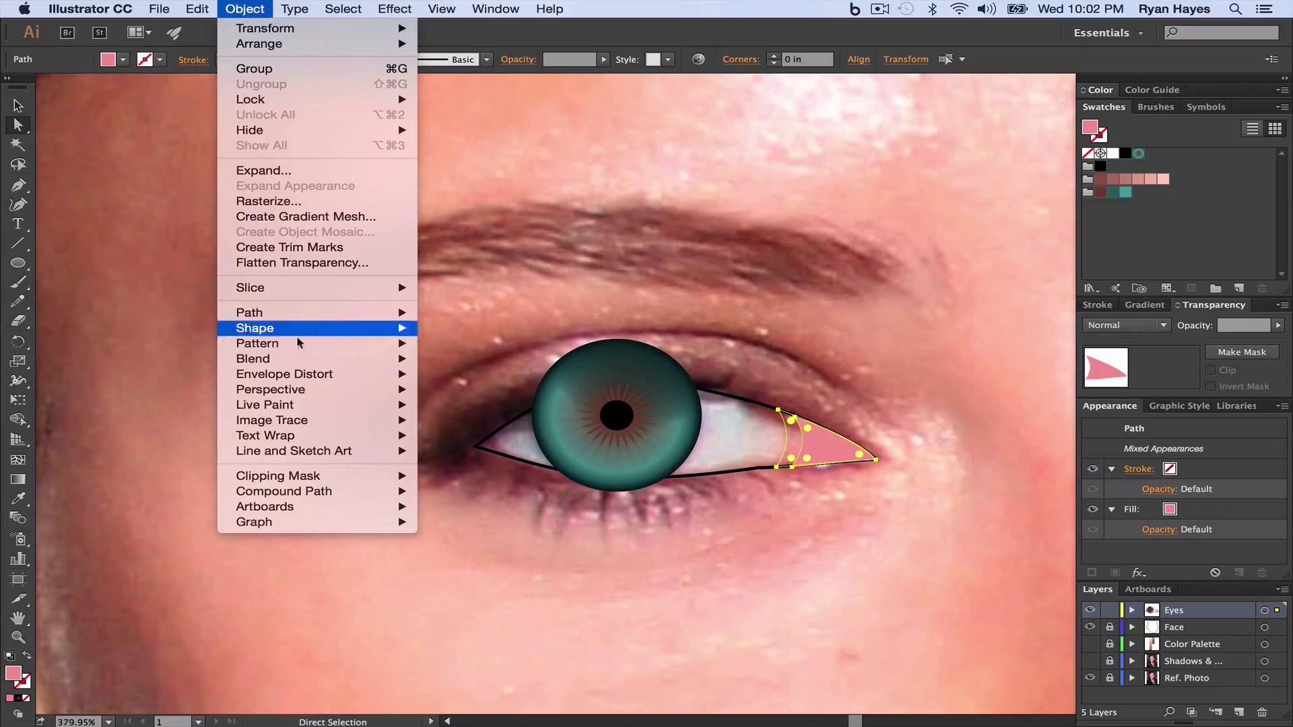
mouse_move(297, 362)
left_click(444, 360)
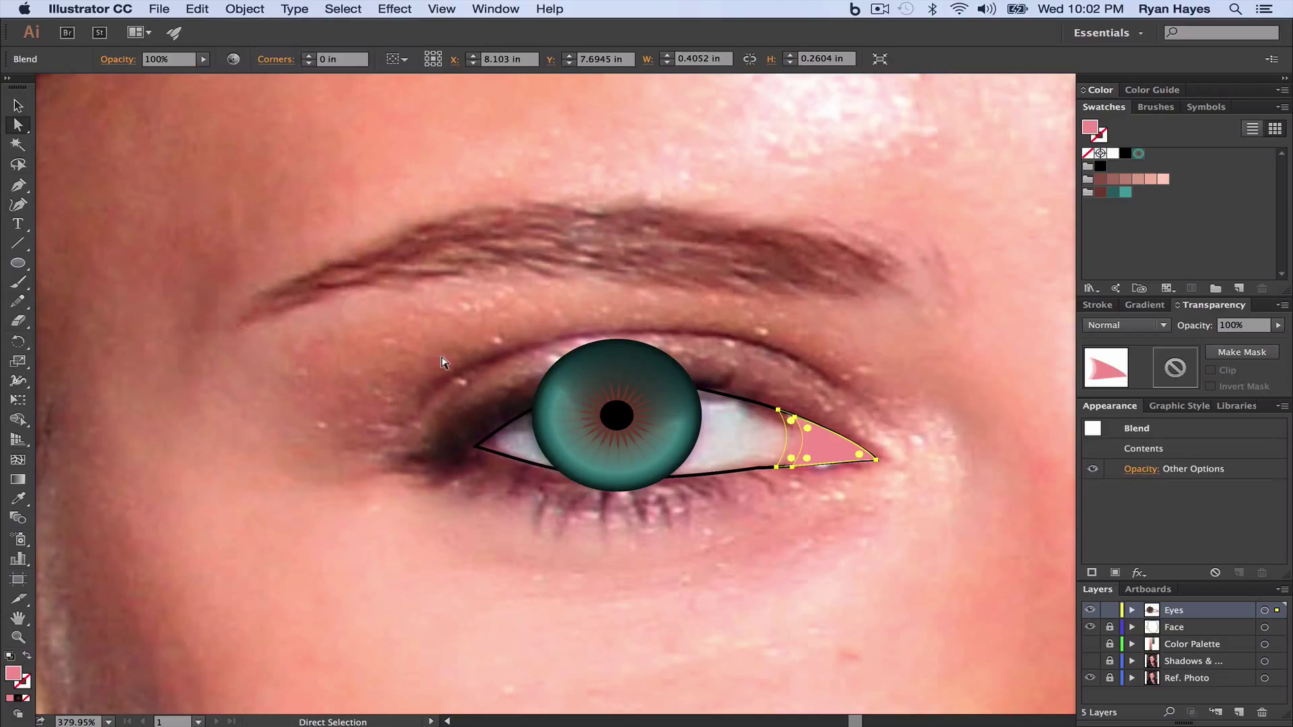
Step: Remove the eye outline's black stroke and fill it with a radial gradient, opening the end stop's colour
left_click(722, 396)
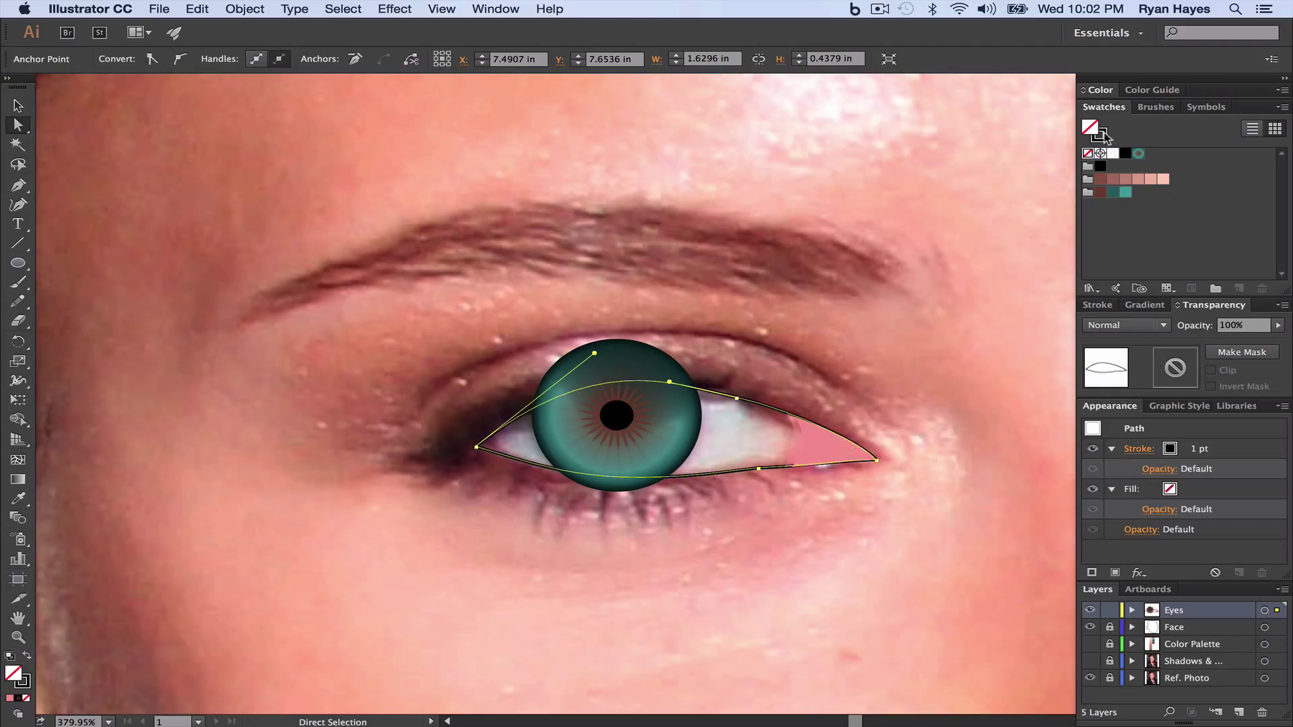
left_click(1087, 154)
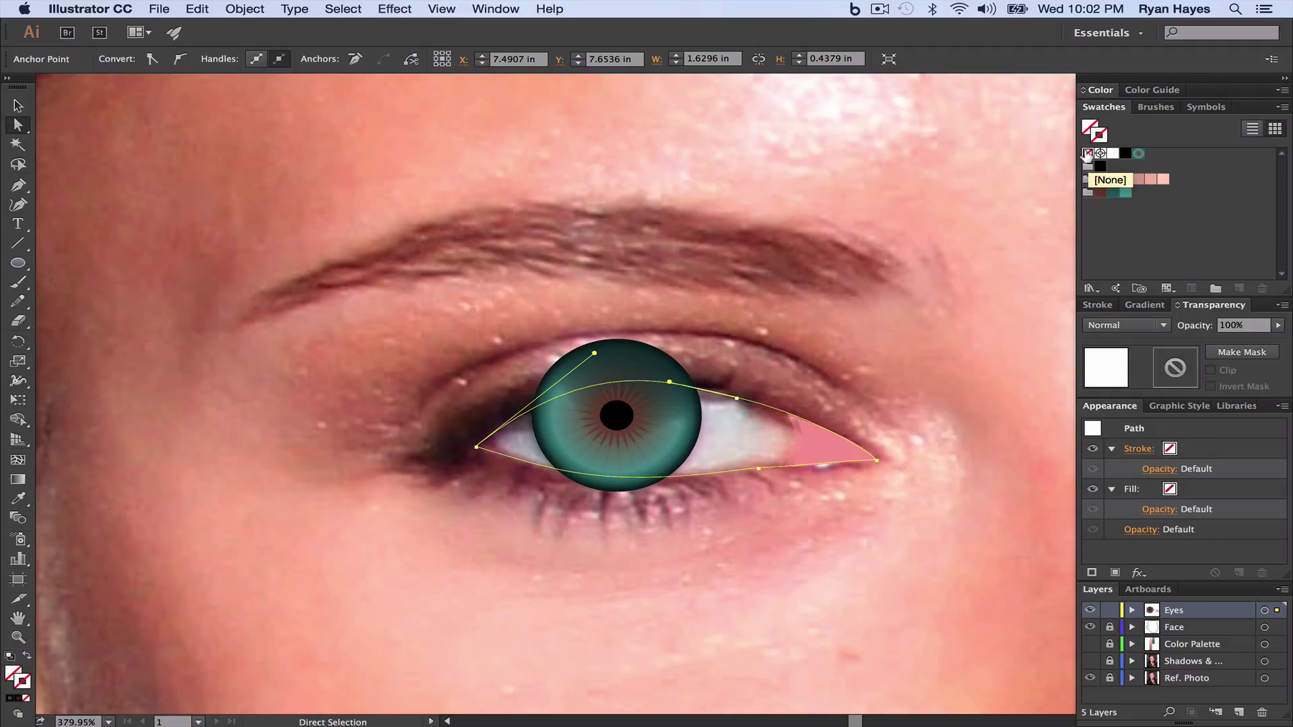
left_click(1088, 128)
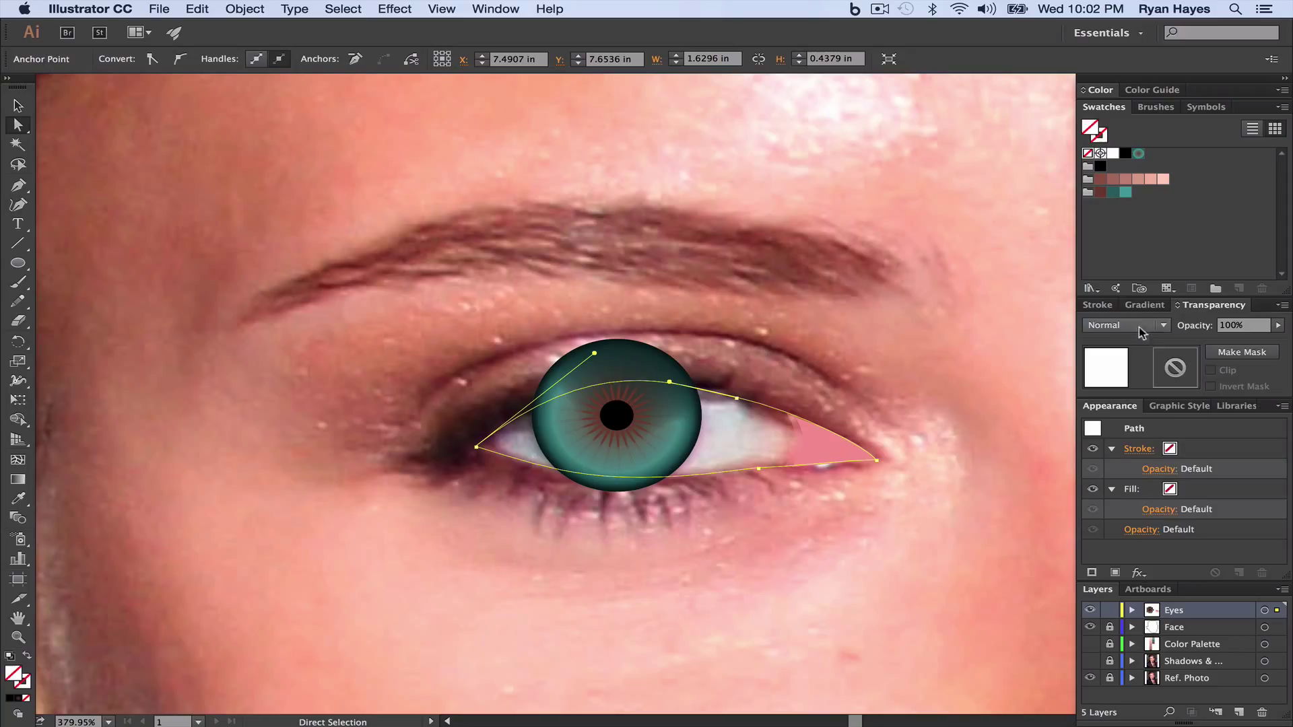
left_click(1140, 309)
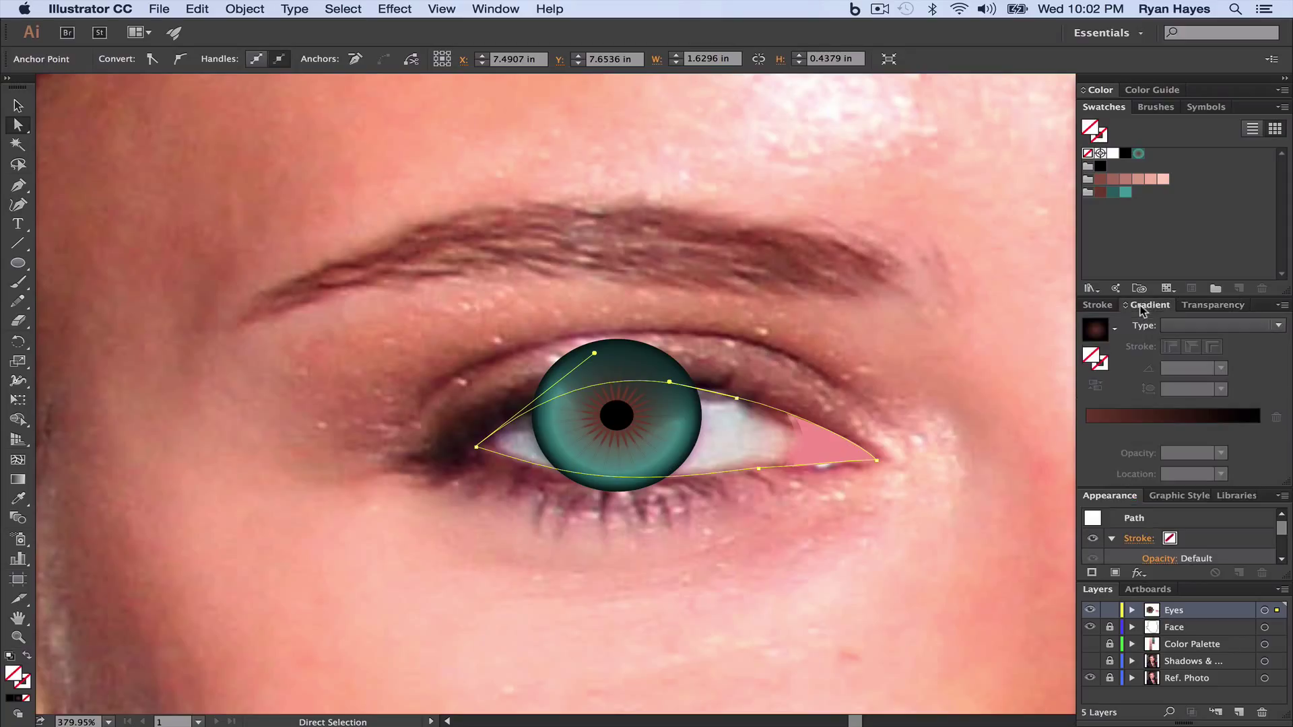
left_click(1092, 330)
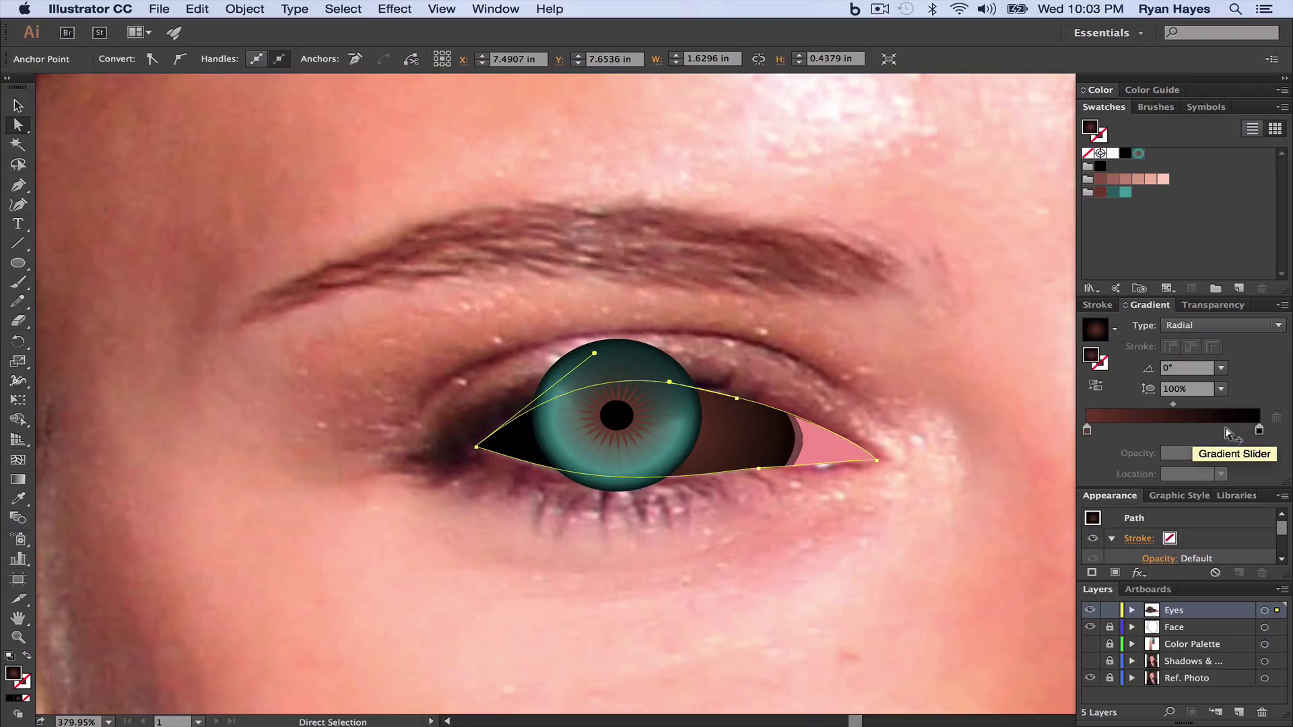
left_click(1255, 430)
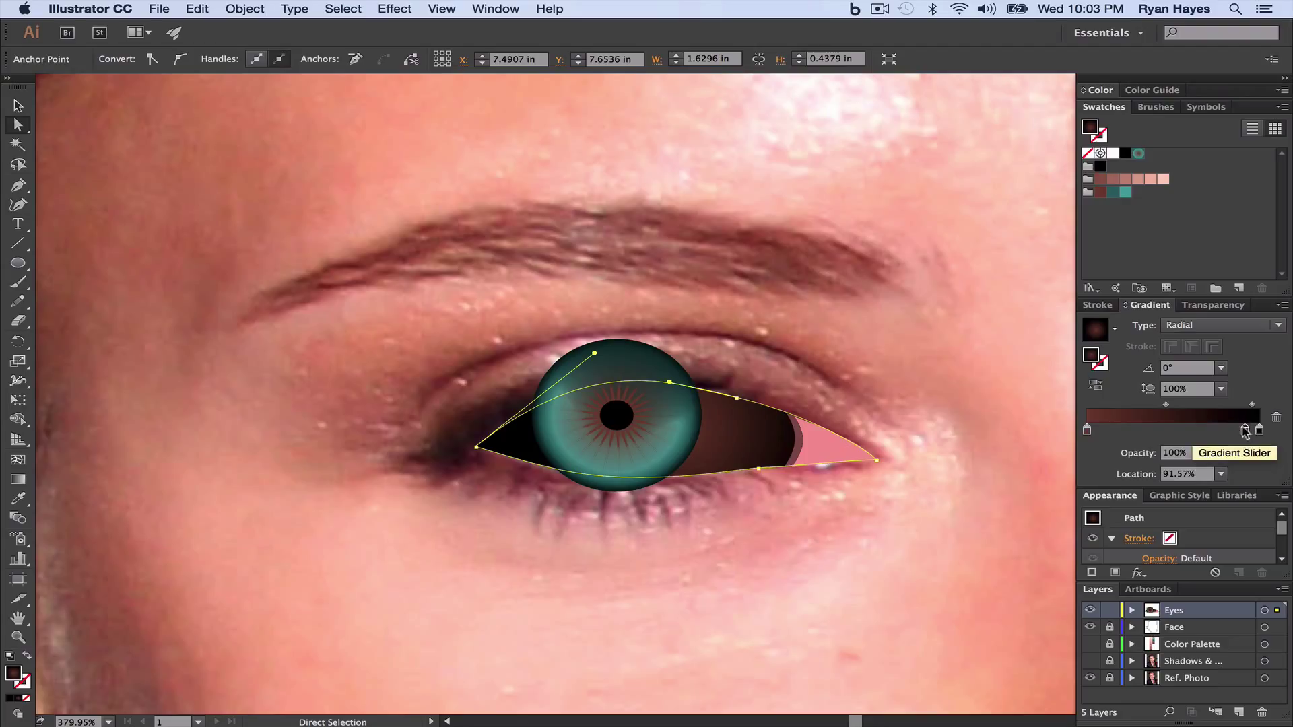
left_click(1258, 430)
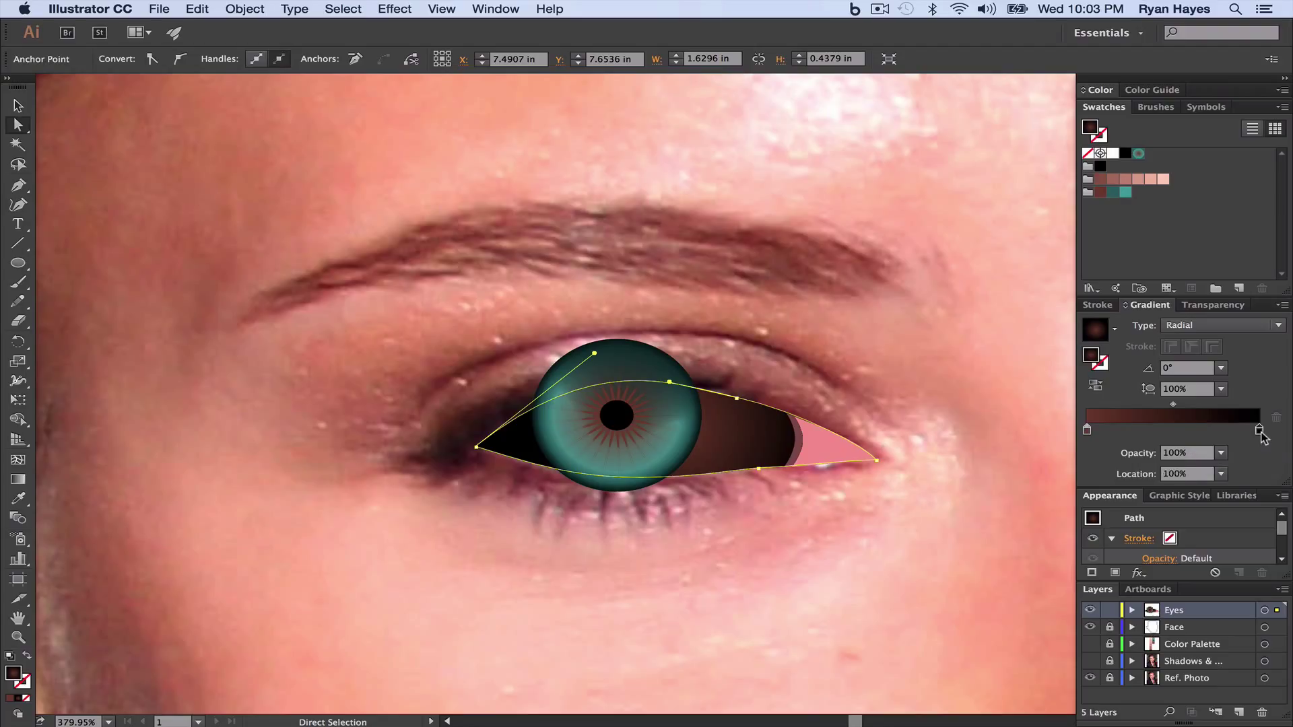
double_click(1259, 432)
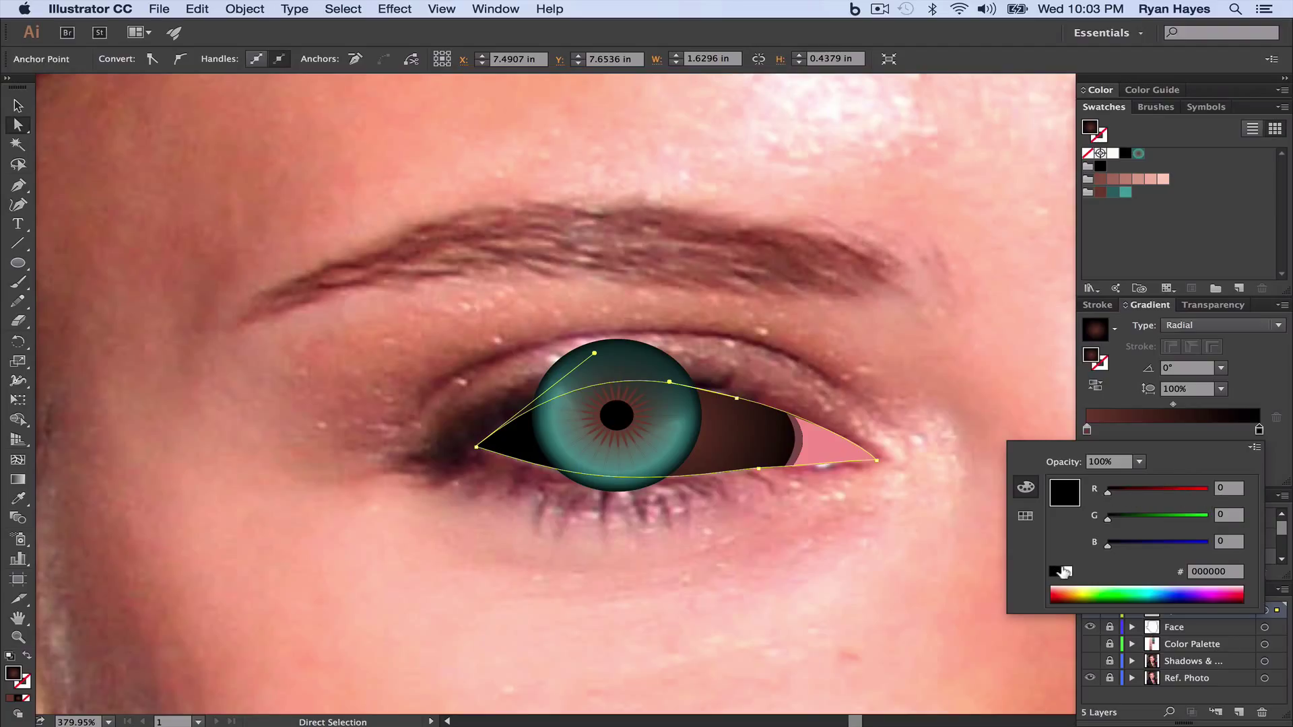
Step: Set the gradient's end stop to RGB 250, 250, 250 (FAFAFA)
left_click(1065, 571)
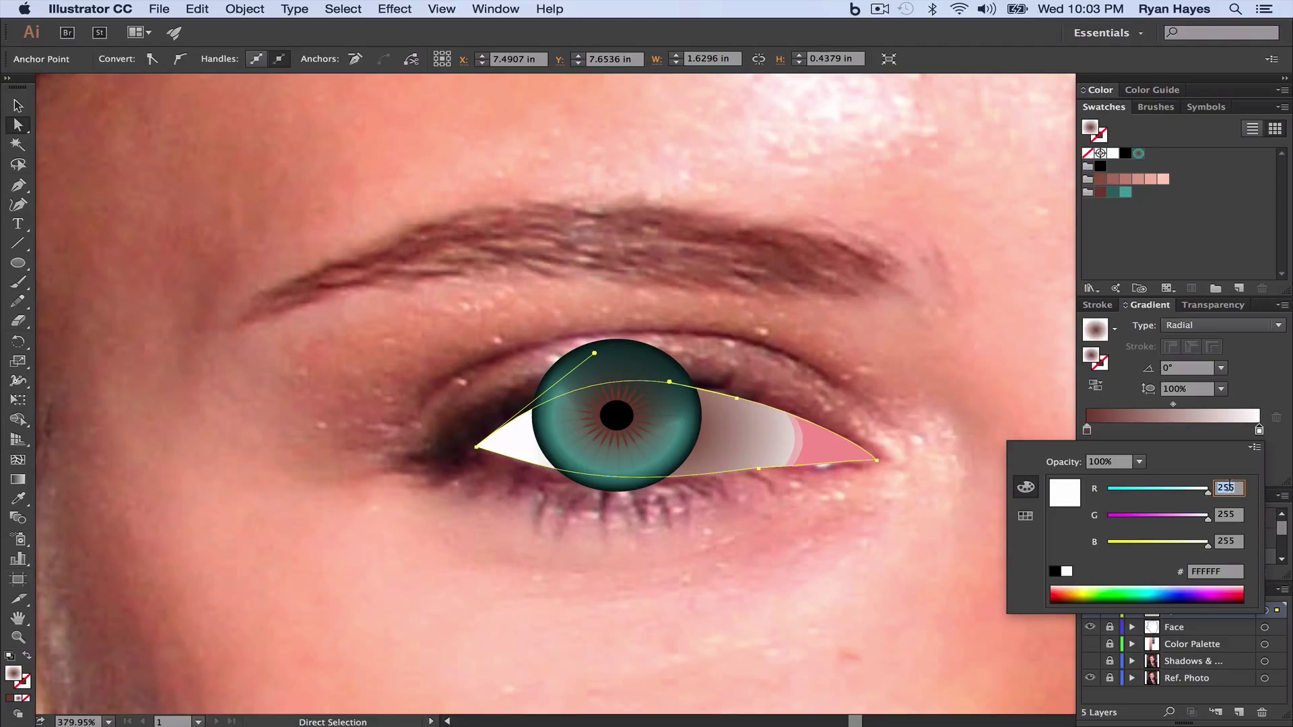
type("2")
key("Tab")
type("2")
key("Tab")
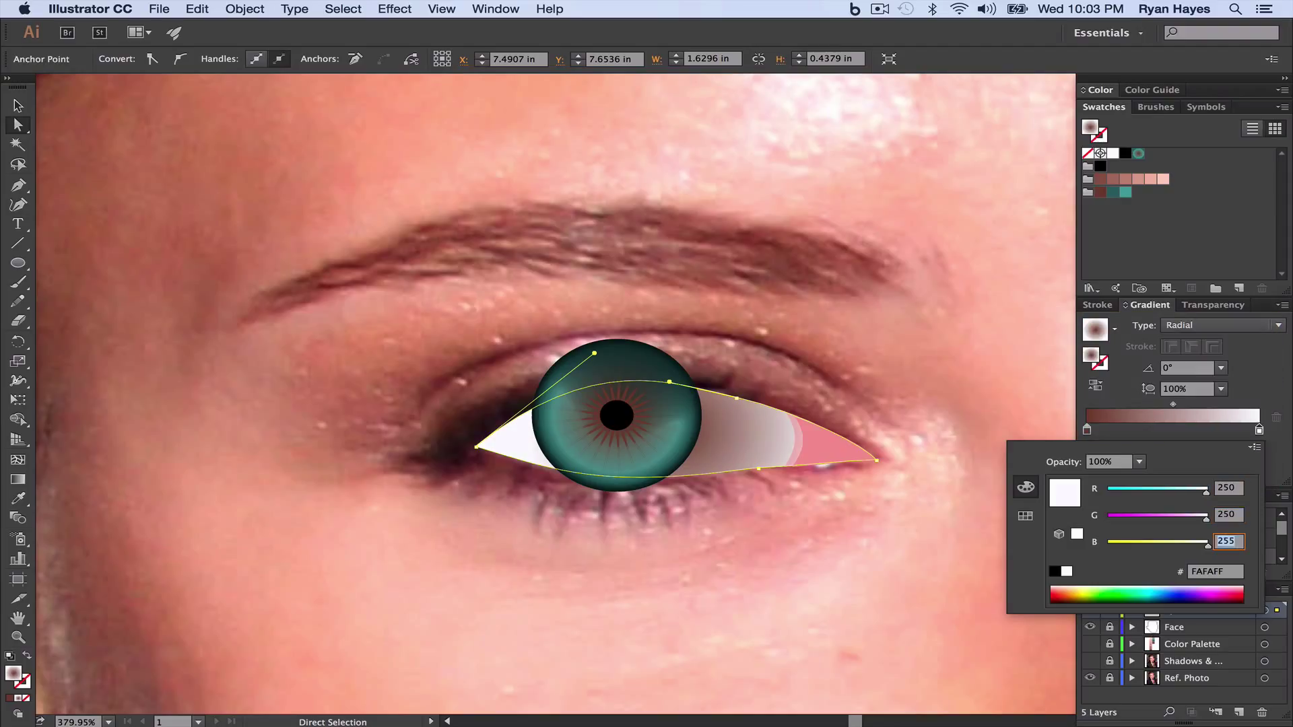
type("250")
key("Tab")
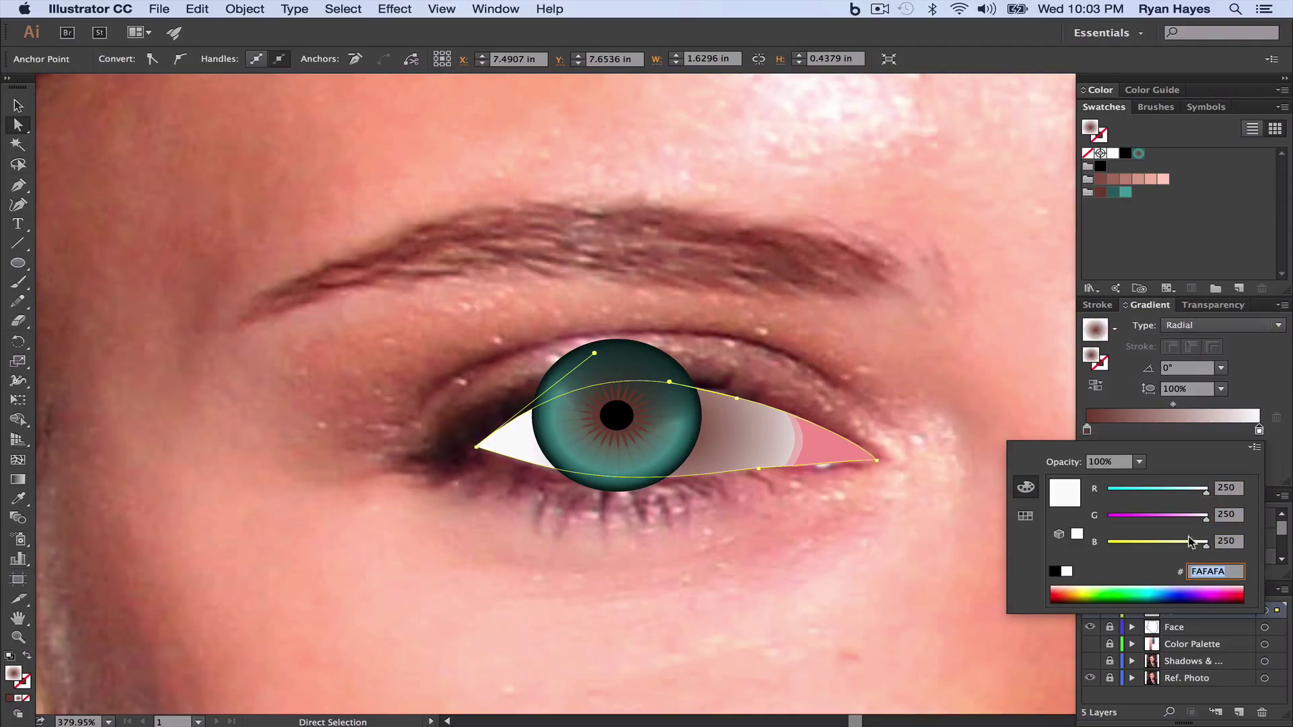
Step: Set the gradient's start stop to RGB 240, 240, 240 (F0F0F0)
double_click(1086, 429)
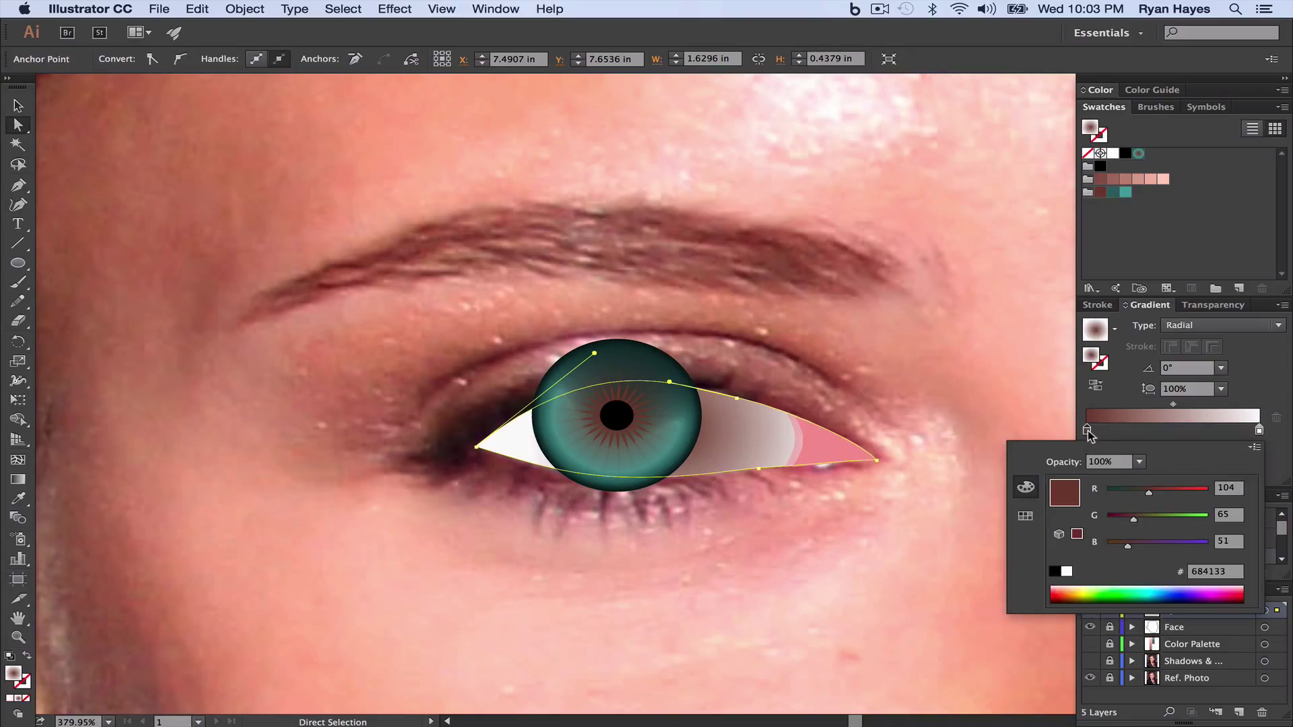
left_click(1066, 571)
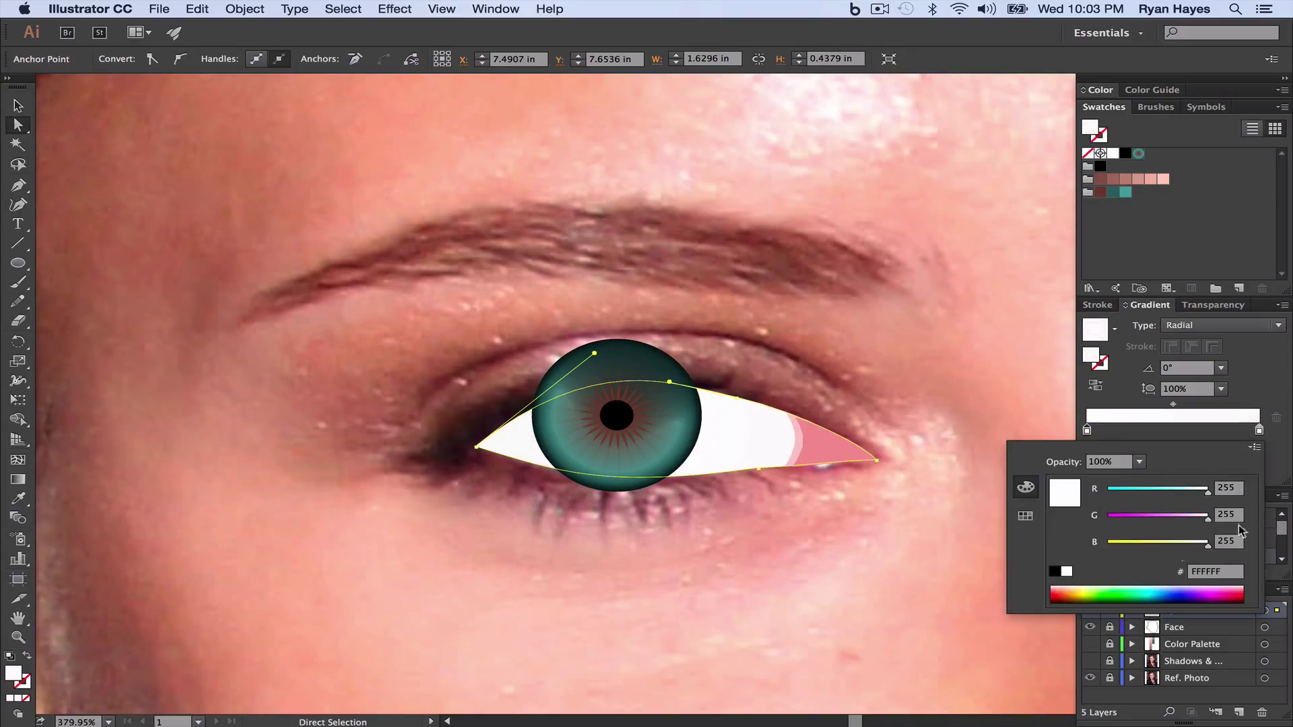
left_click(1225, 491)
type("240")
key("Tab")
type("240")
key("Tab")
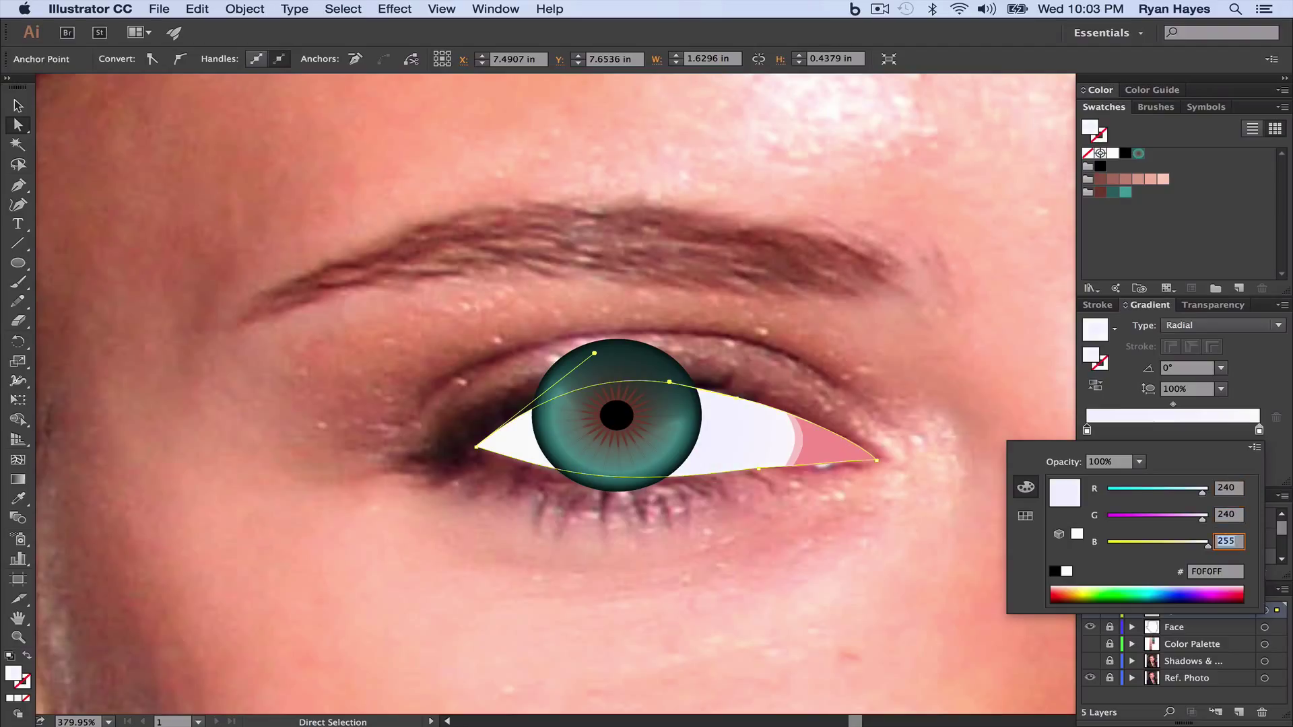
type("240")
key("Return")
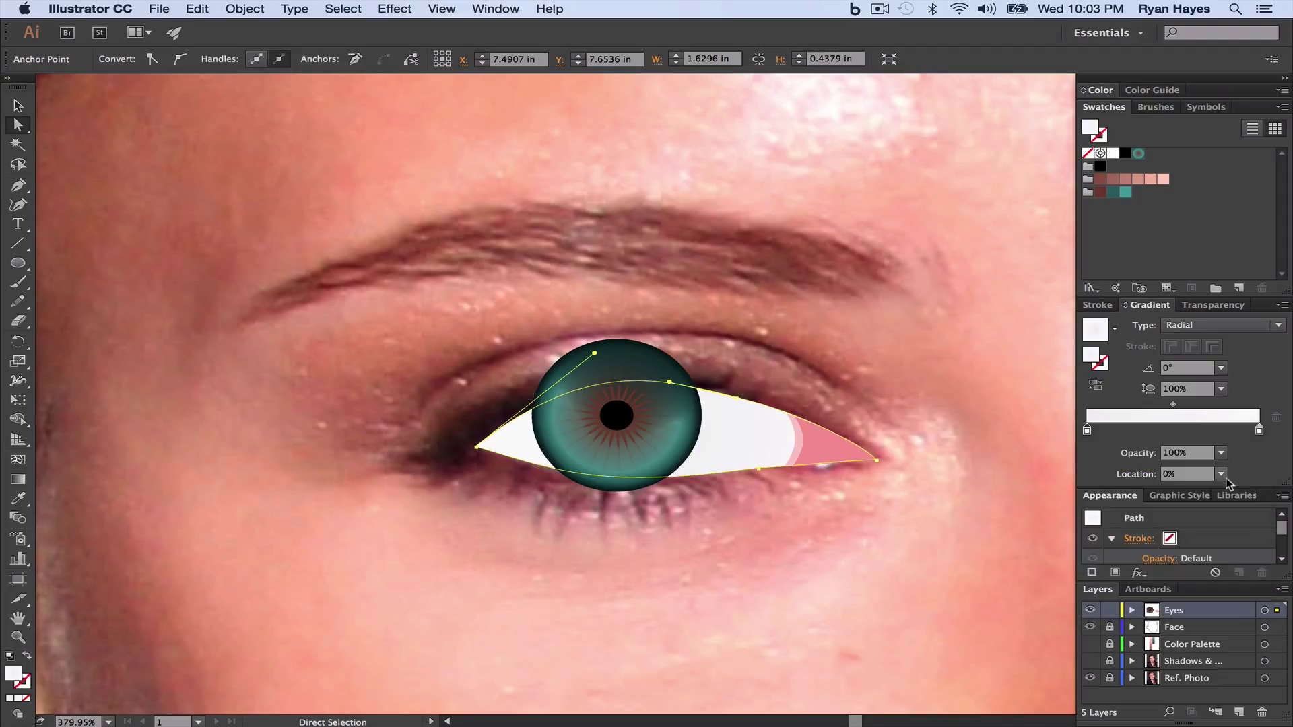
Step: Locate the pink corner blend by expanding the Eyes layer and selecting its pieces
left_click(860, 504)
left_click(814, 448)
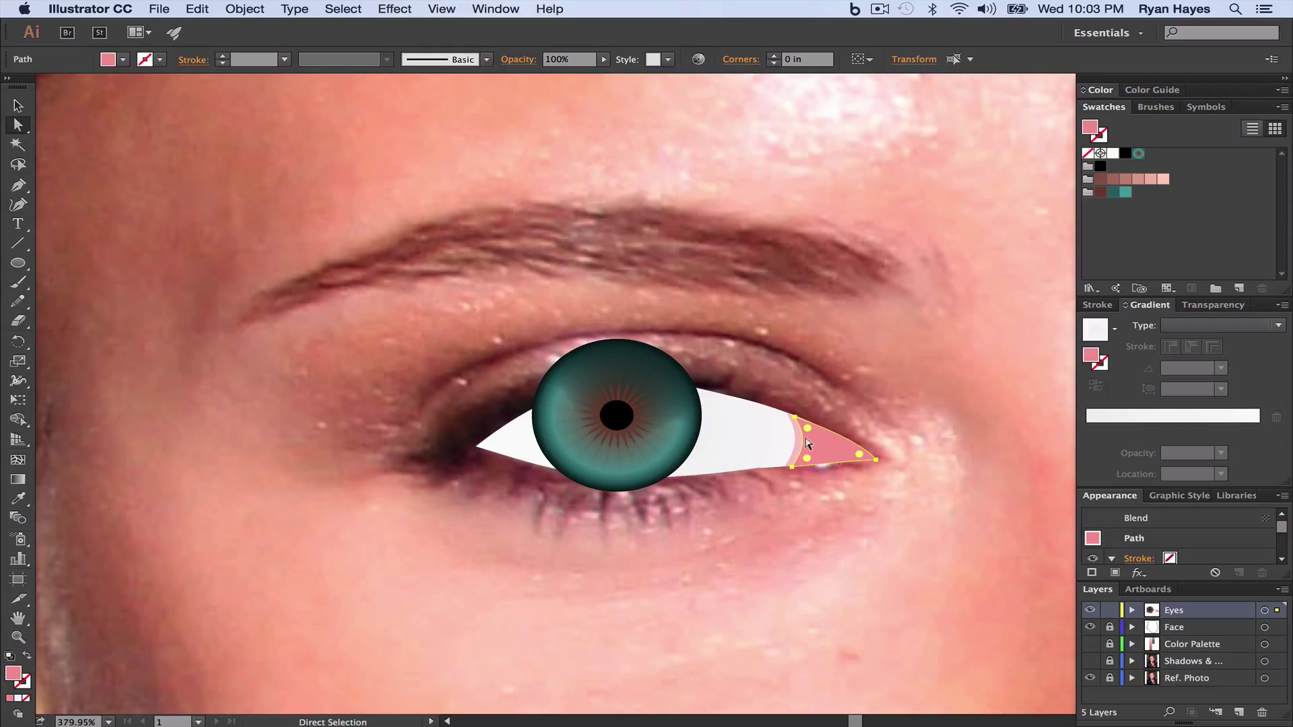
left_click(1132, 609)
left_click(1150, 627)
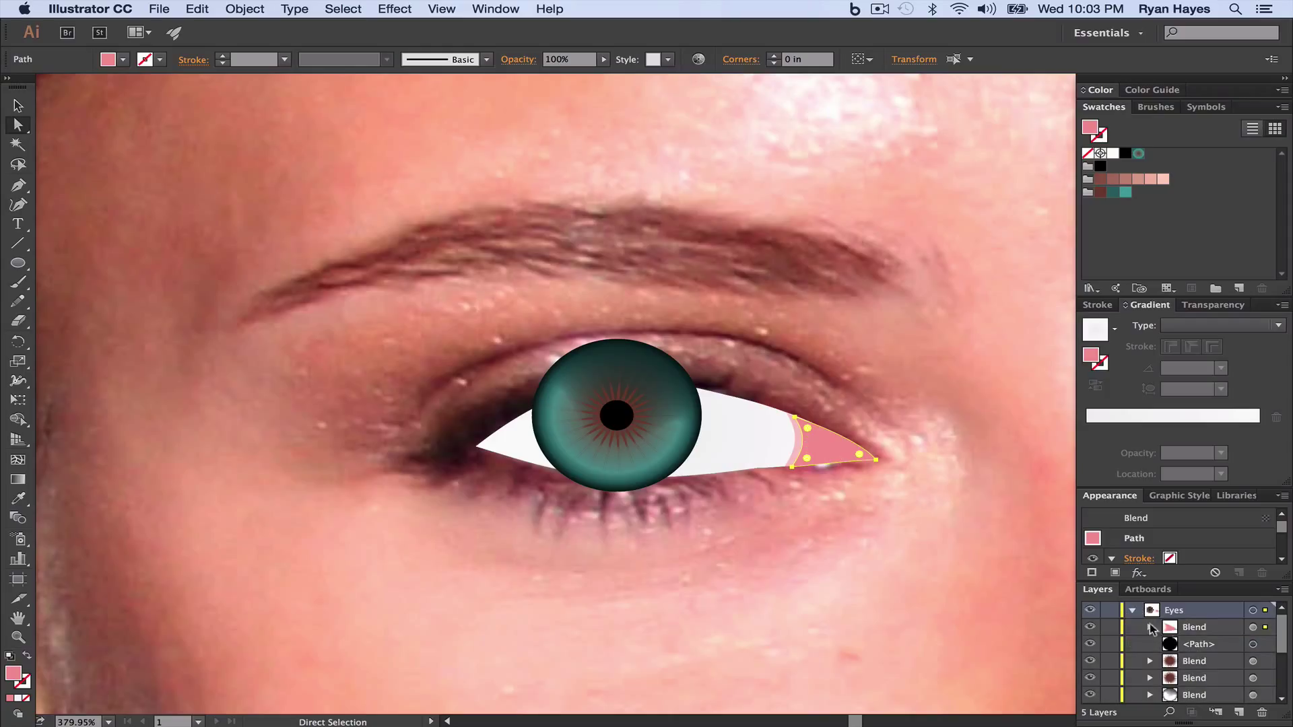
left_click(1197, 626)
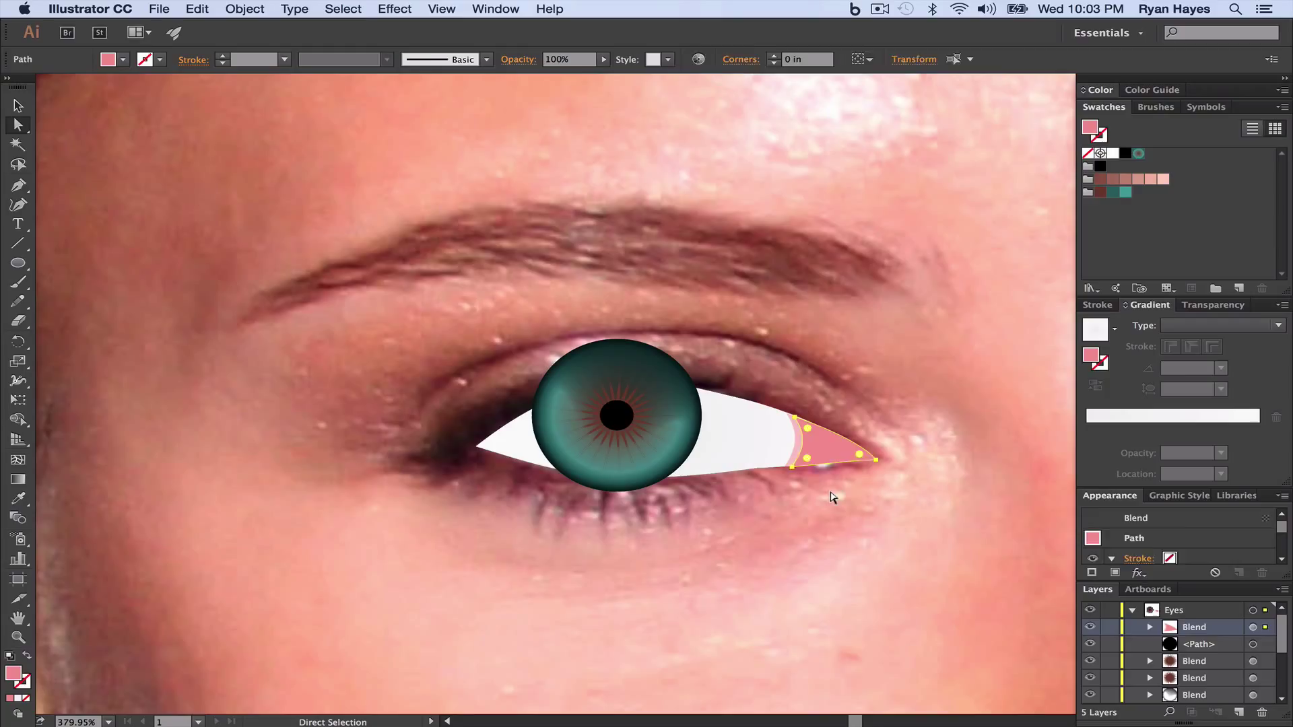
left_click(832, 497)
left_click(795, 439)
left_click(812, 445)
Step: Select the eye-corner Blend in the Layers panel and release it via Object > Blend > Release
left_click(1133, 611)
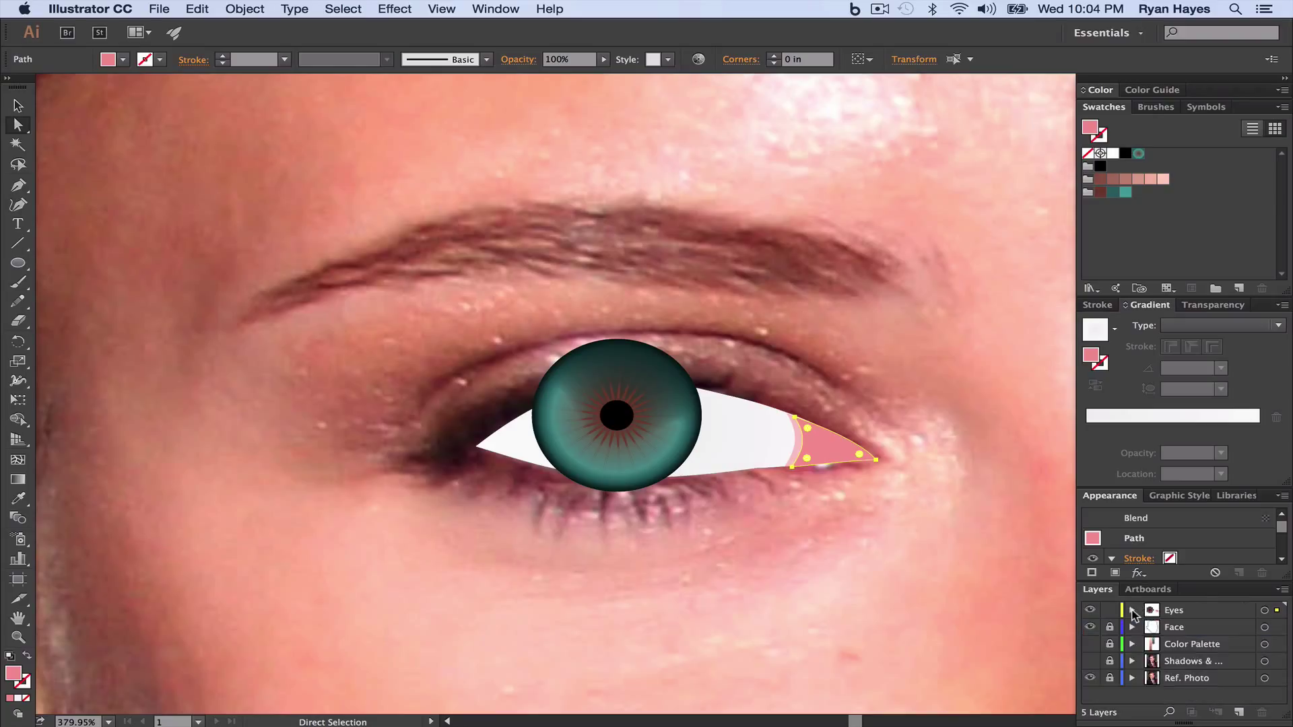
left_click(1133, 611)
left_click(1133, 610)
left_click(1133, 610)
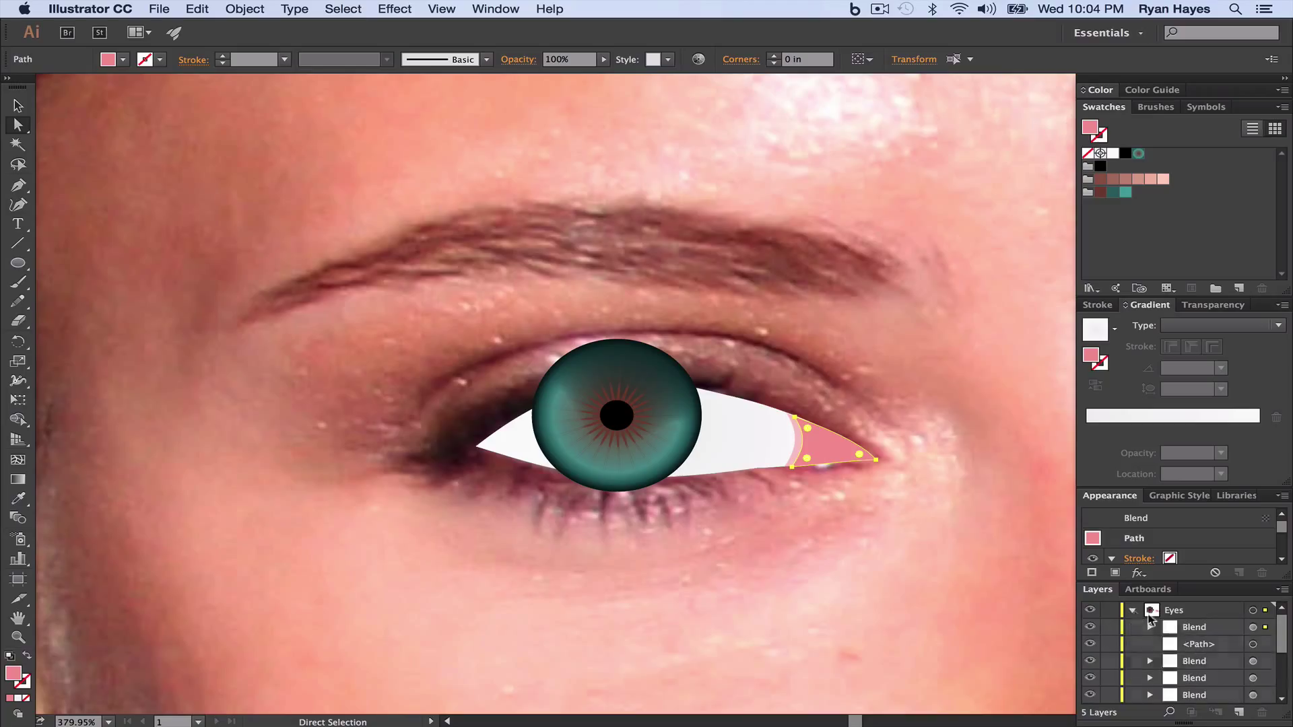
left_click(1190, 628)
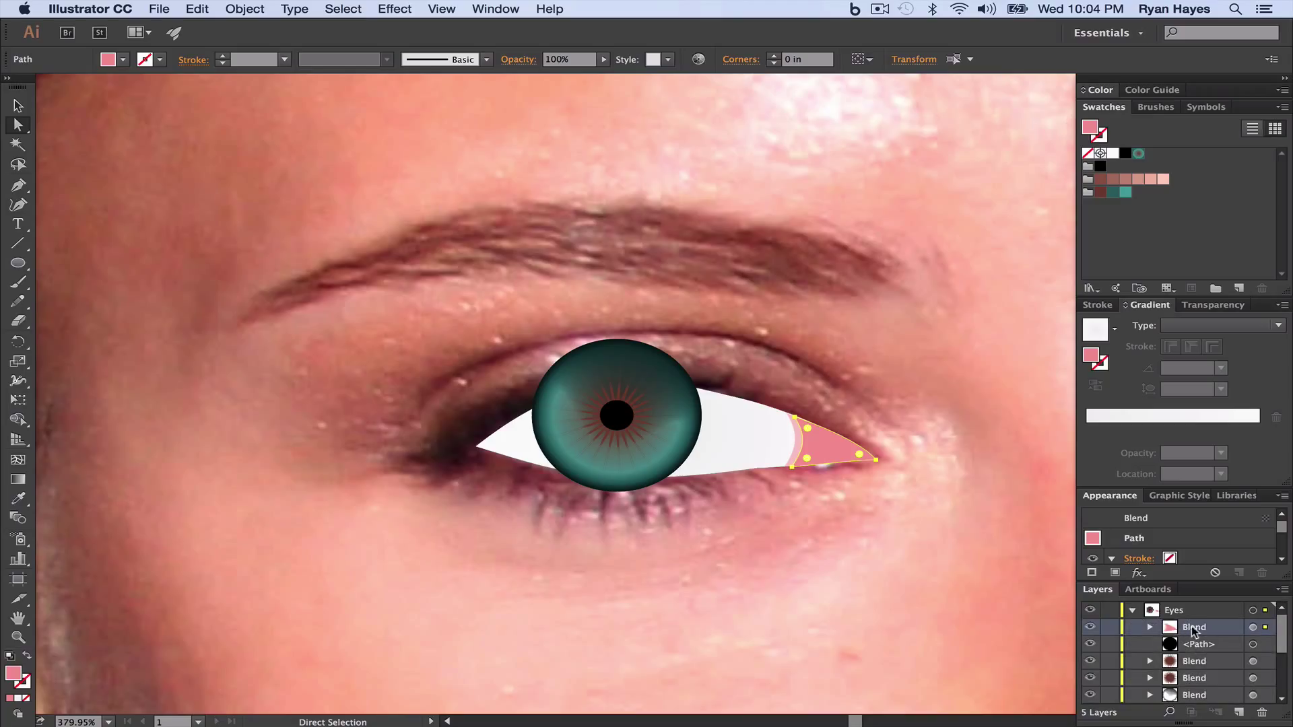
left_click(249, 11)
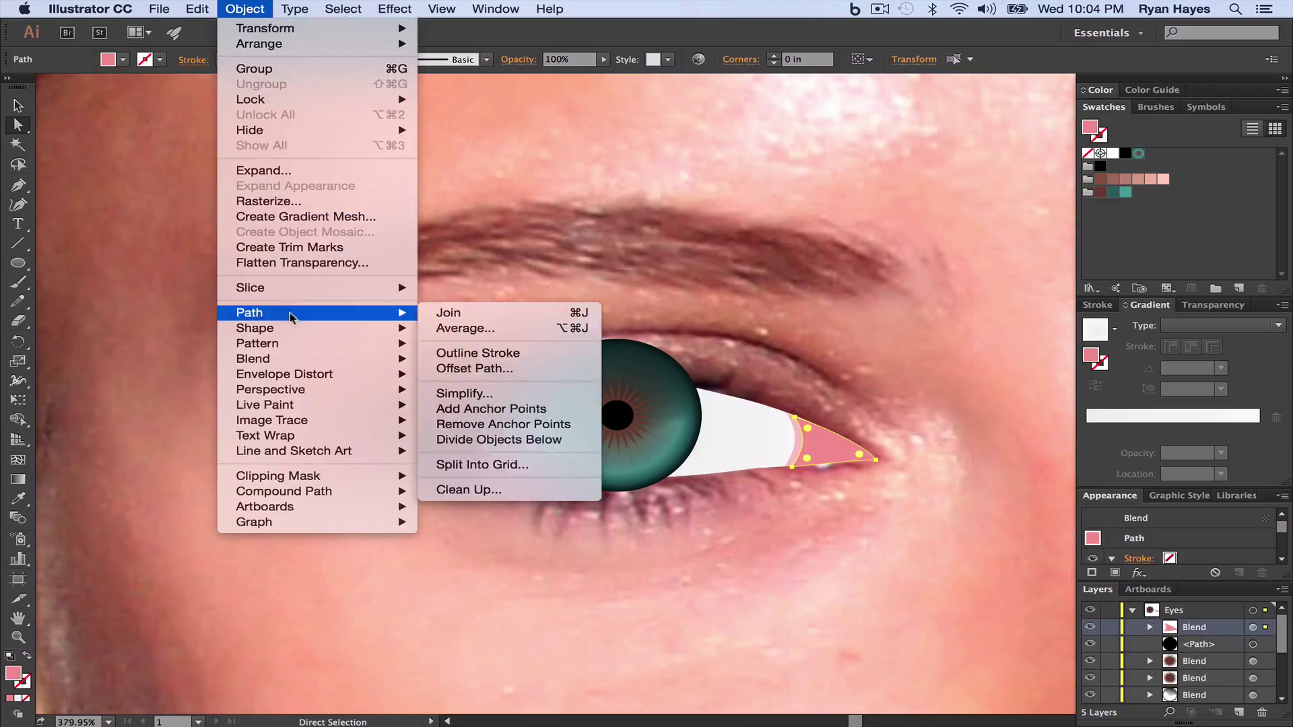
mouse_move(290, 361)
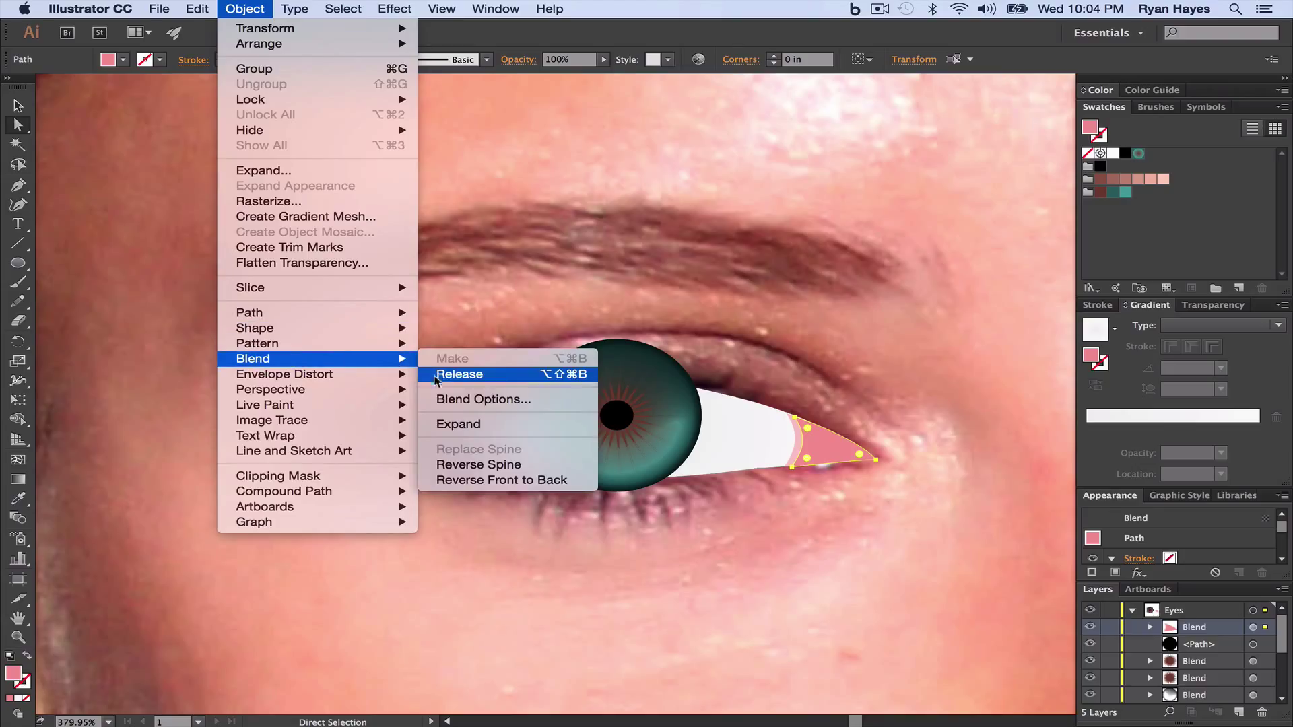
left_click(441, 374)
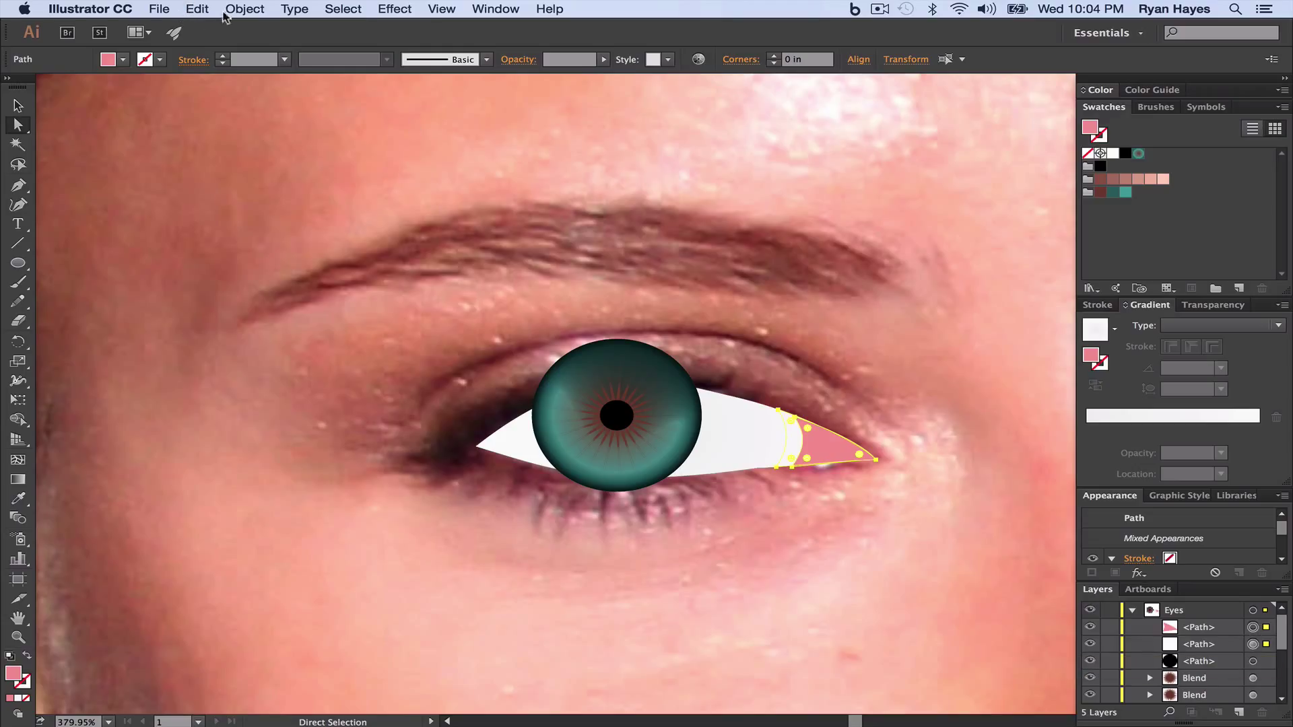
Step: Set Blend Options spacing to Specified Steps with 250 steps
left_click(246, 9)
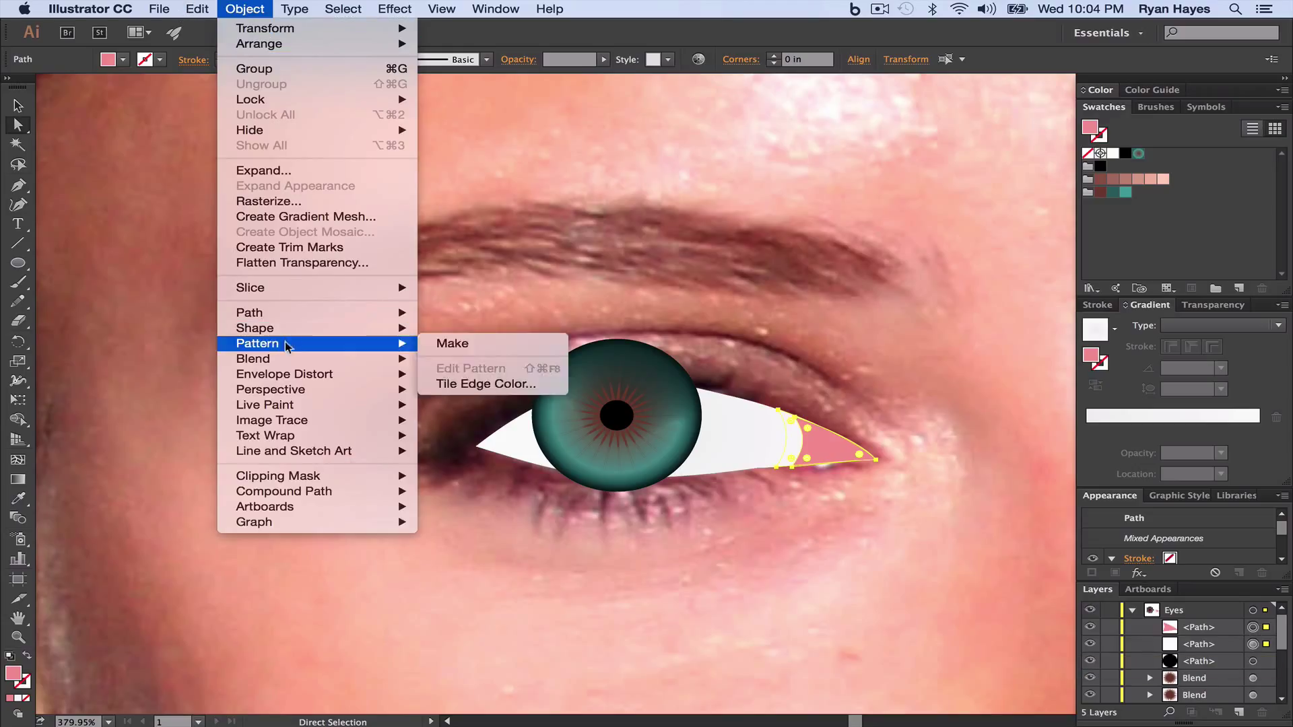
mouse_move(377, 359)
left_click(498, 402)
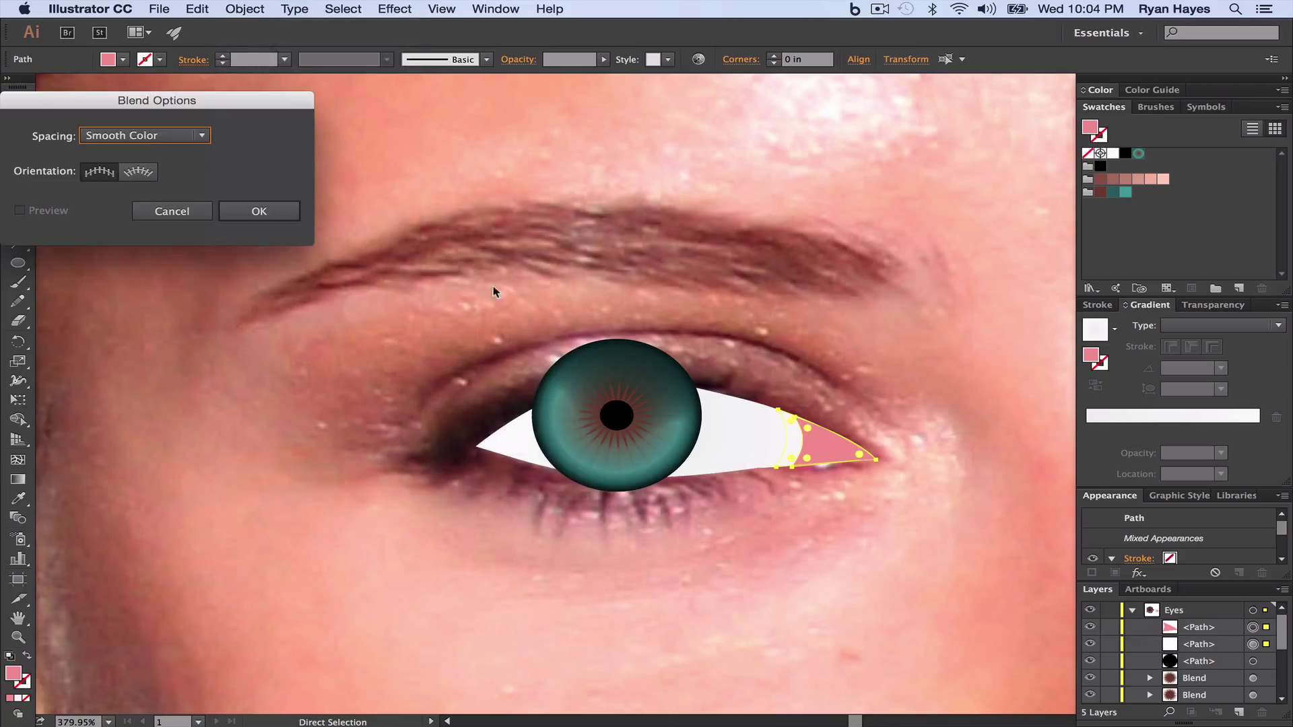
left_click(177, 137)
left_click(143, 171)
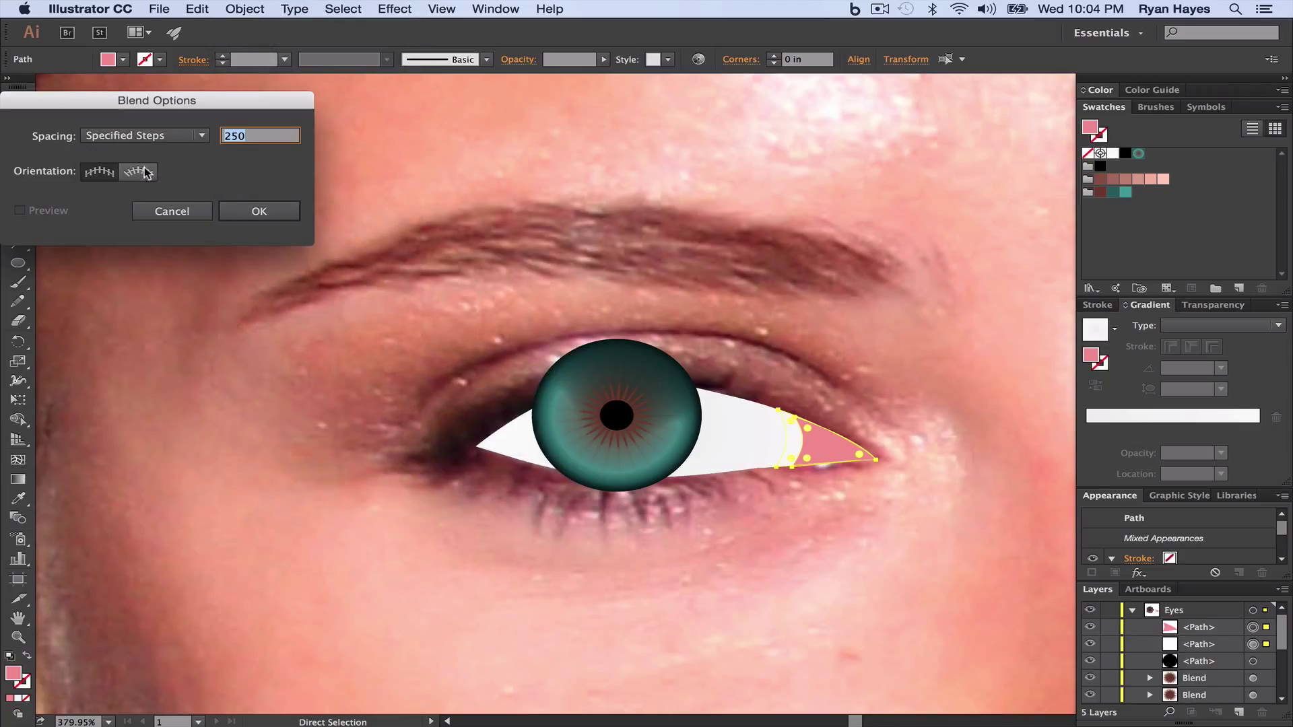
left_click(259, 211)
Step: Make the blend between the pink and white corner shapes, then deselect
left_click(236, 14)
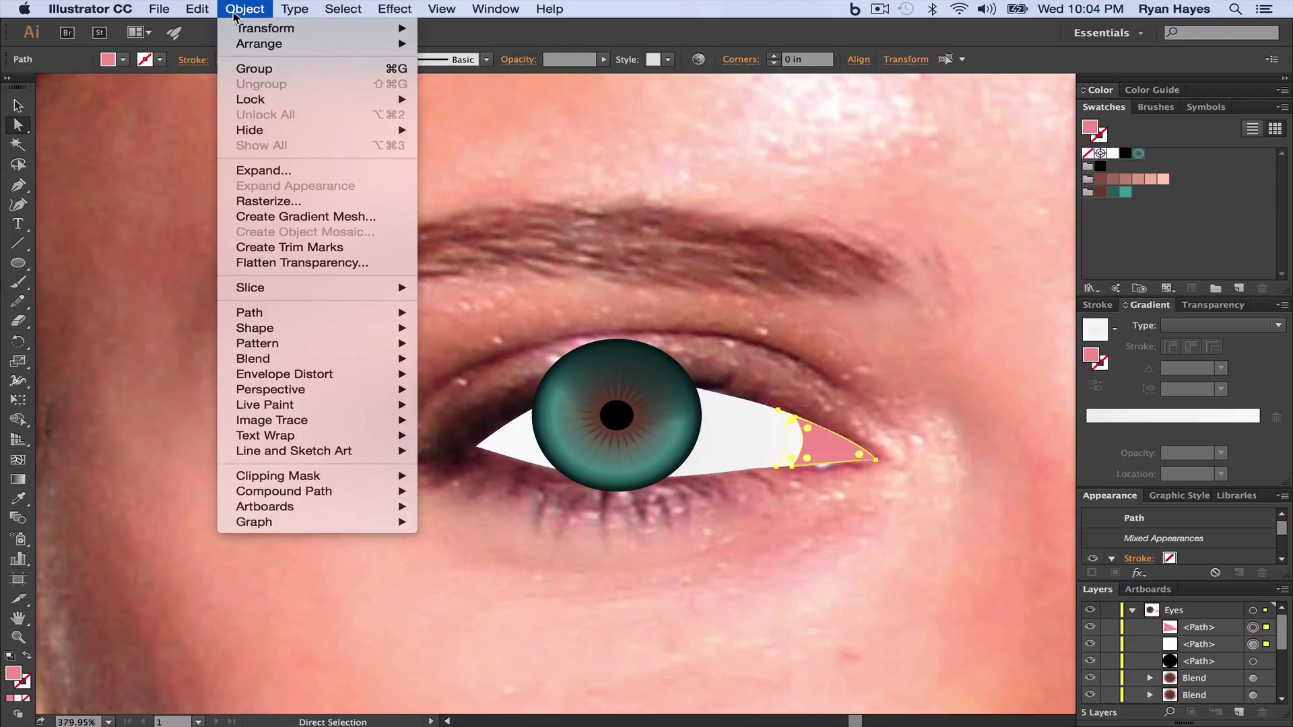
mouse_move(283, 360)
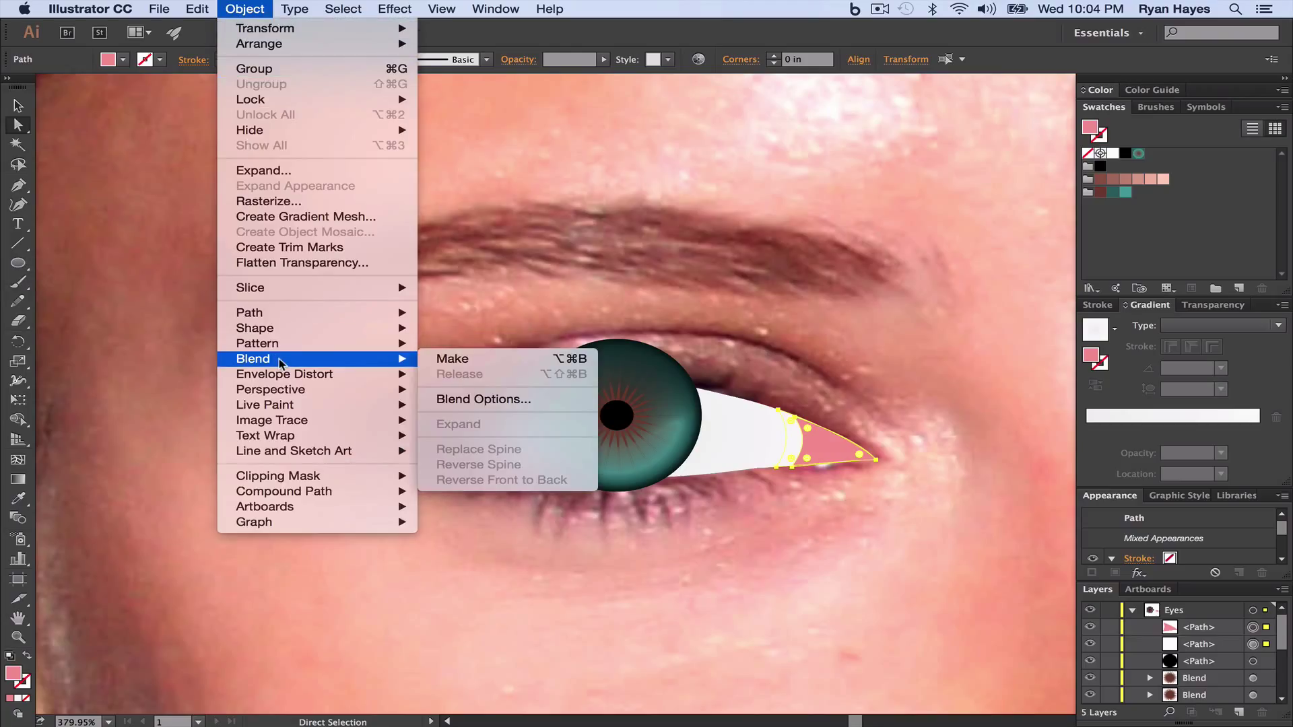
left_click(439, 360)
left_click(286, 308)
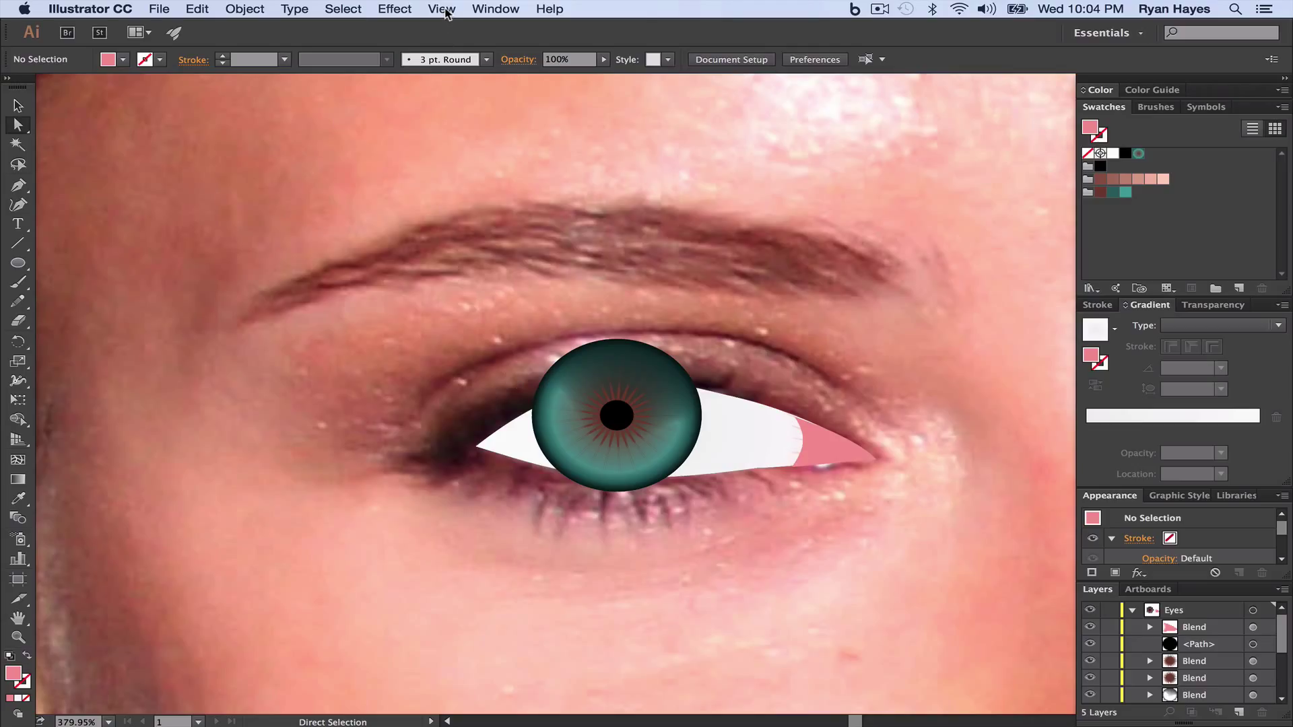
Step: Switch the view to Preview on CPU so the iris starburst renders fully
left_click(442, 9)
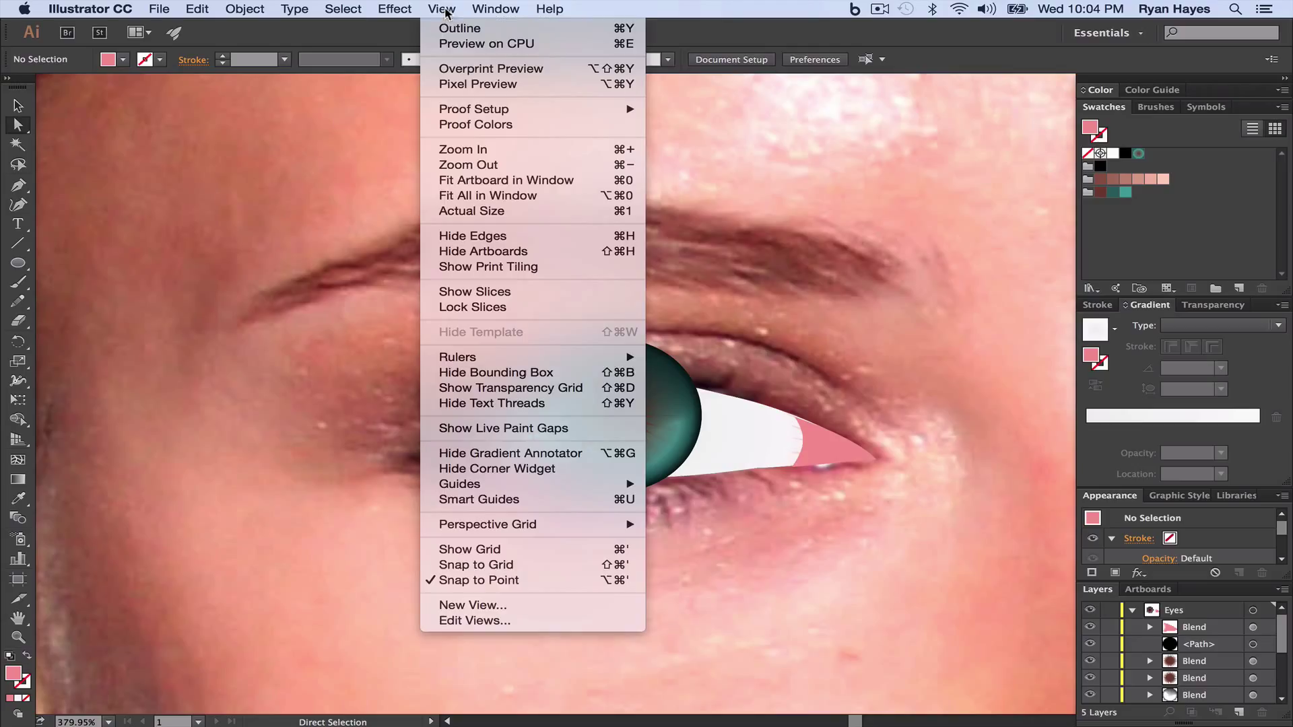
left_click(481, 44)
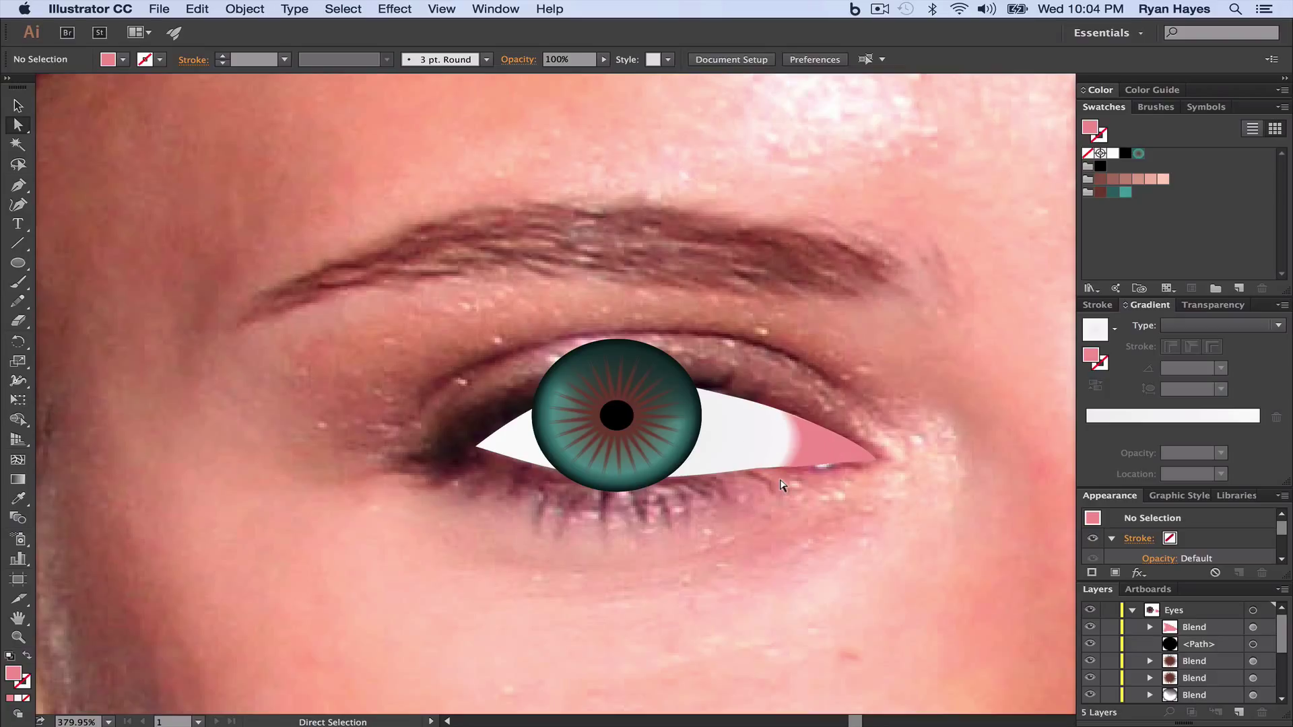
left_click(18, 106)
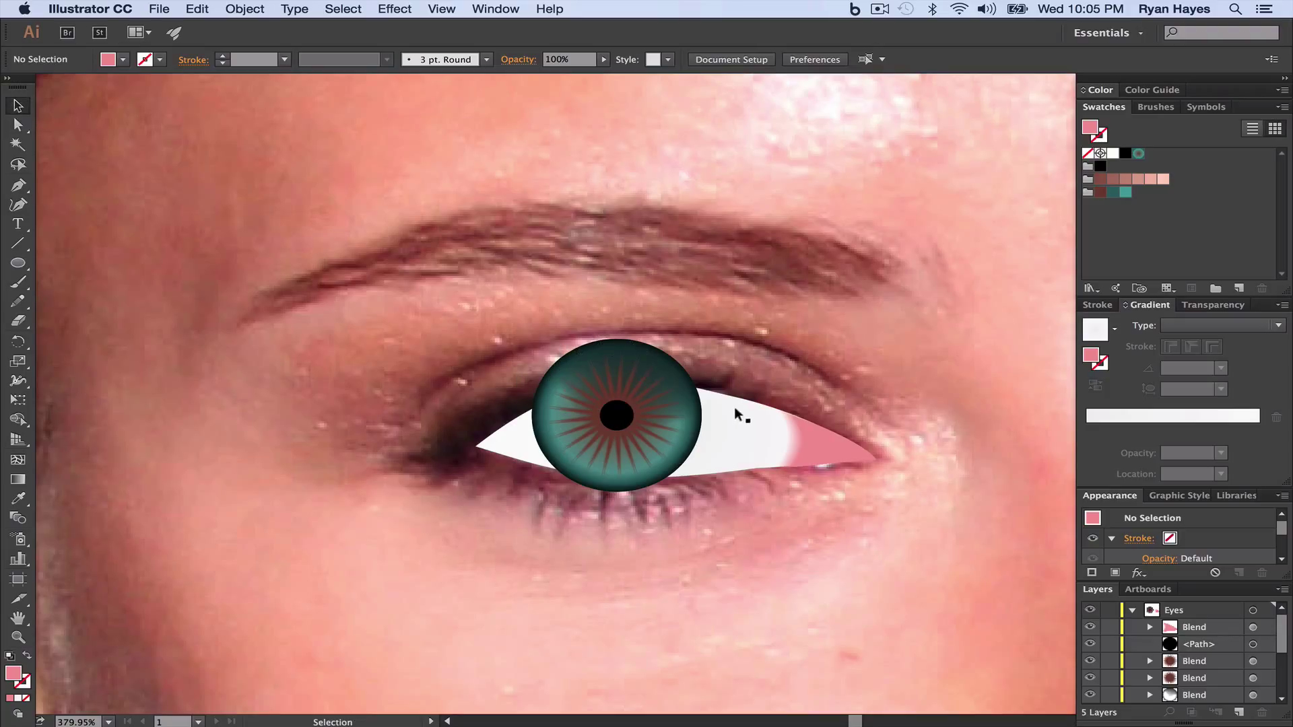
Step: Select the eye-white gradient shape, then the black pupil, to rearrange their stacking
left_click(726, 421)
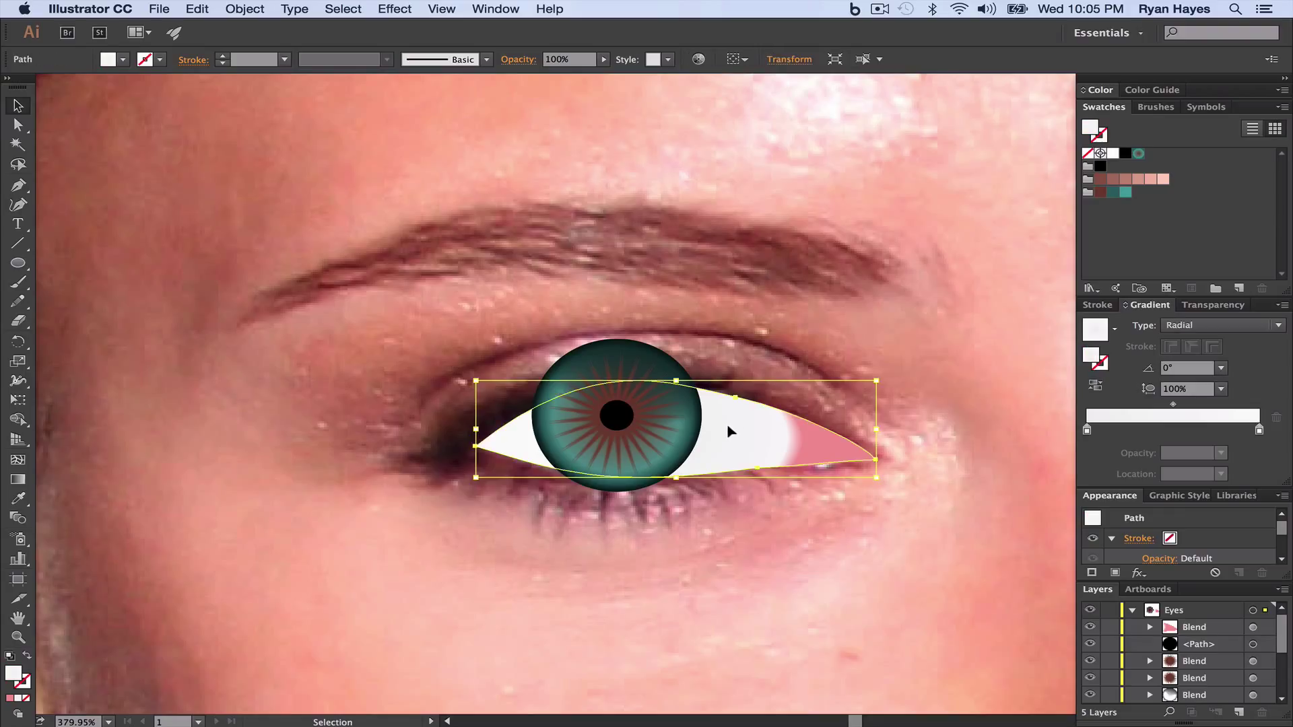
key("a")
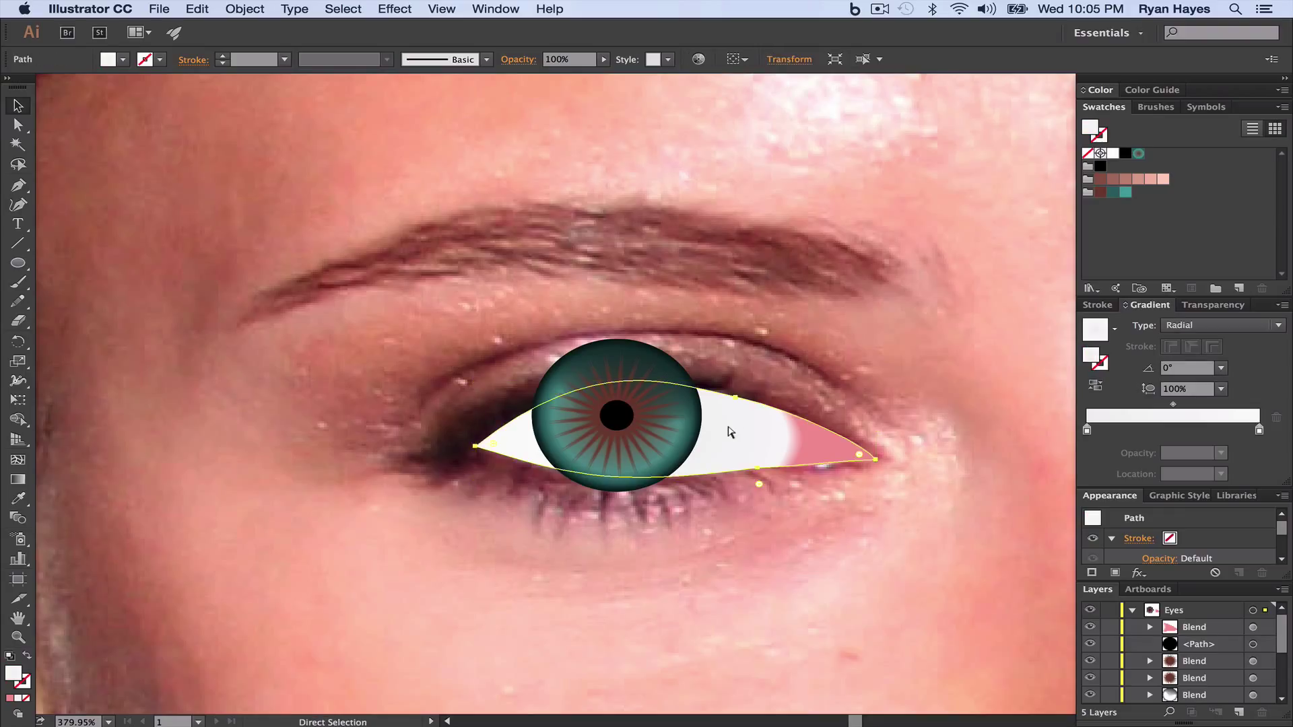
key("v")
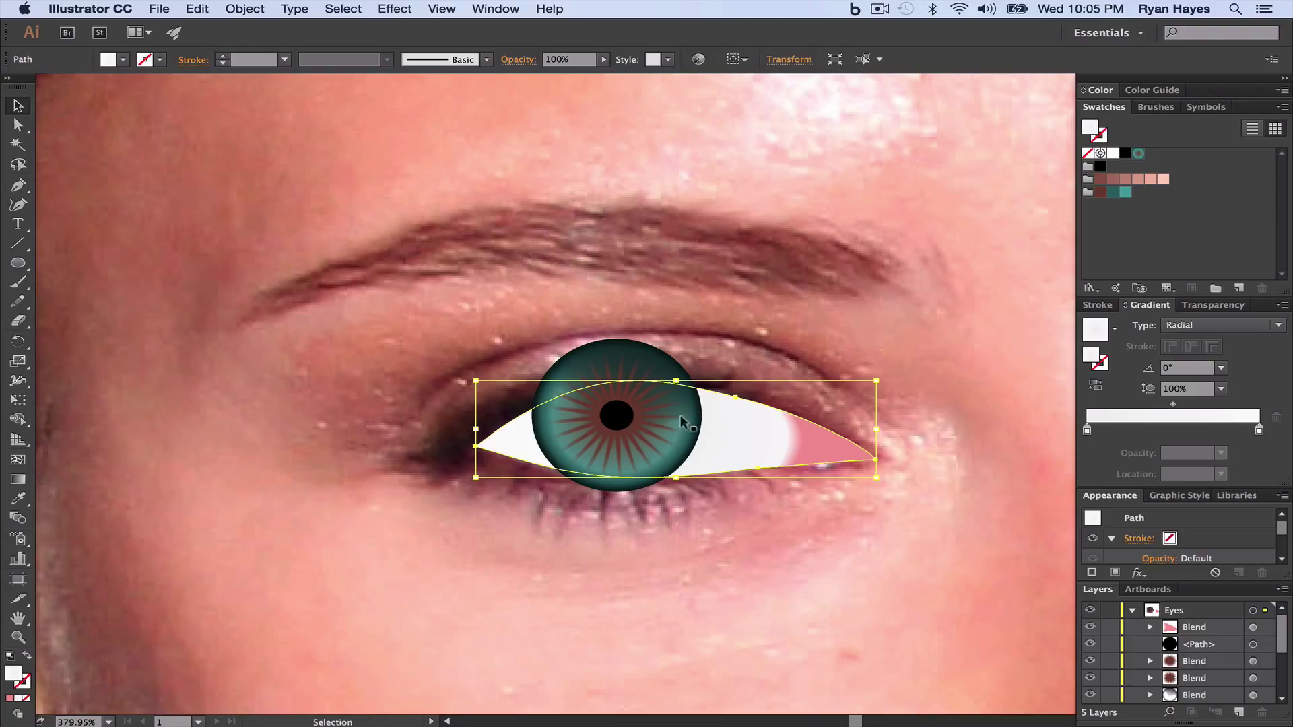
left_click(614, 414)
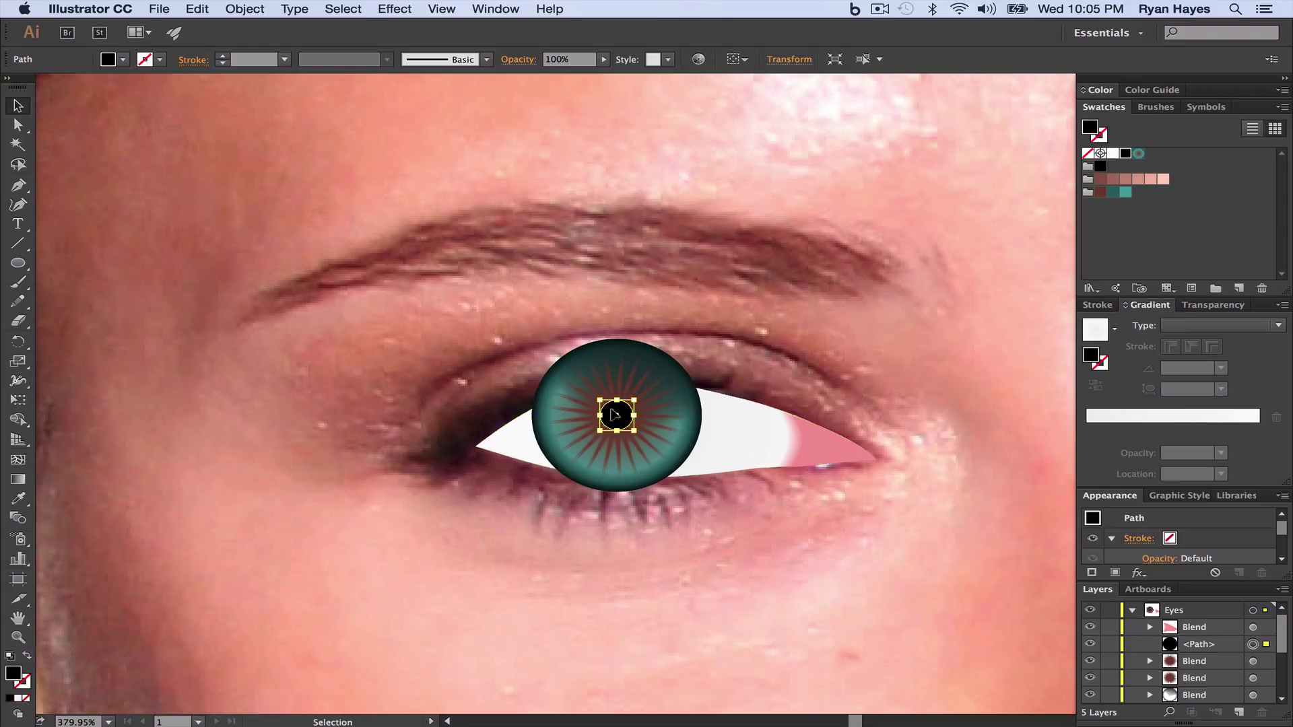
Step: Select the eye white, iris and pupil together and make a clipping mask
key("a")
key("super+z")
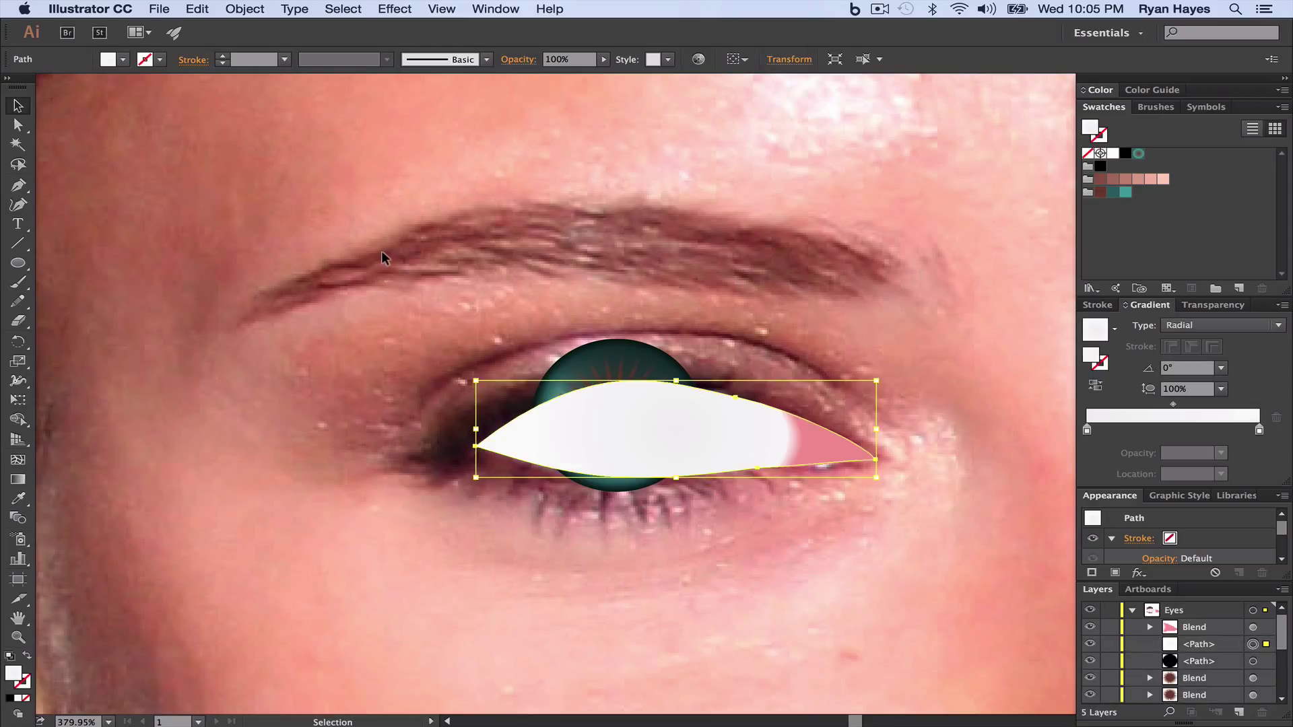
left_click_drag(393, 248, 692, 496)
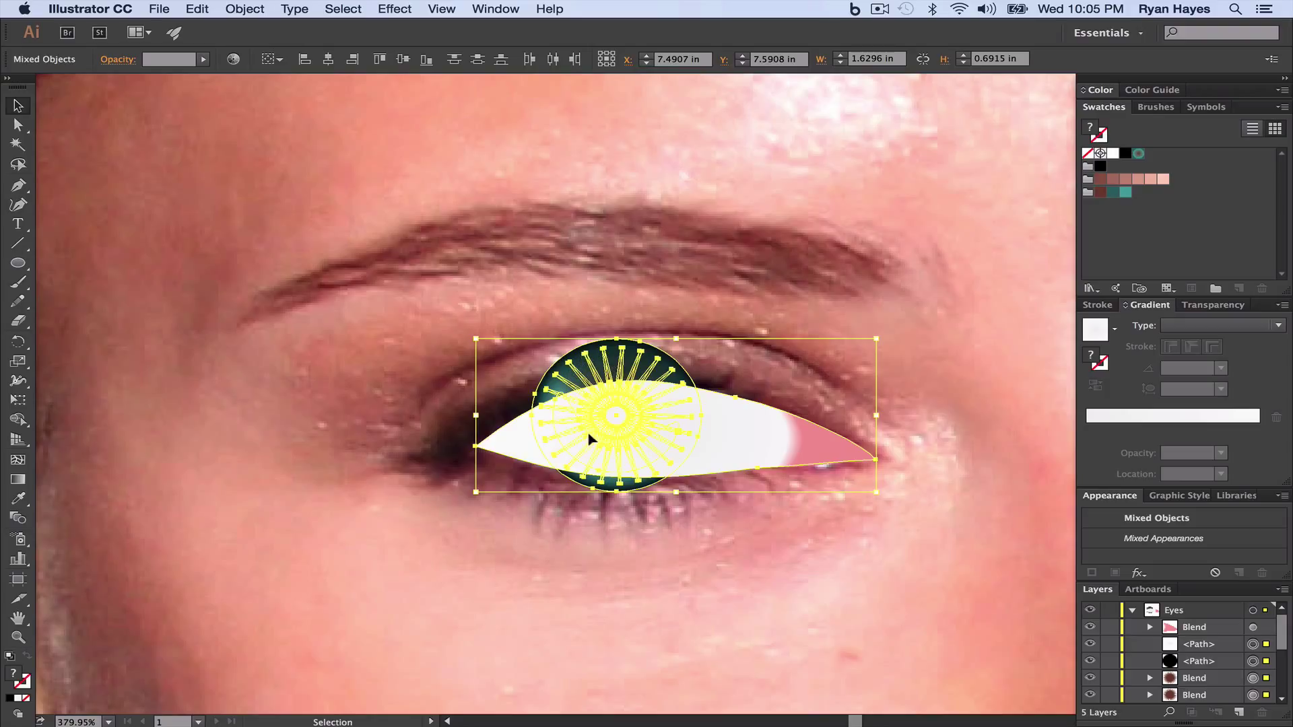
left_click(242, 9)
mouse_move(330, 480)
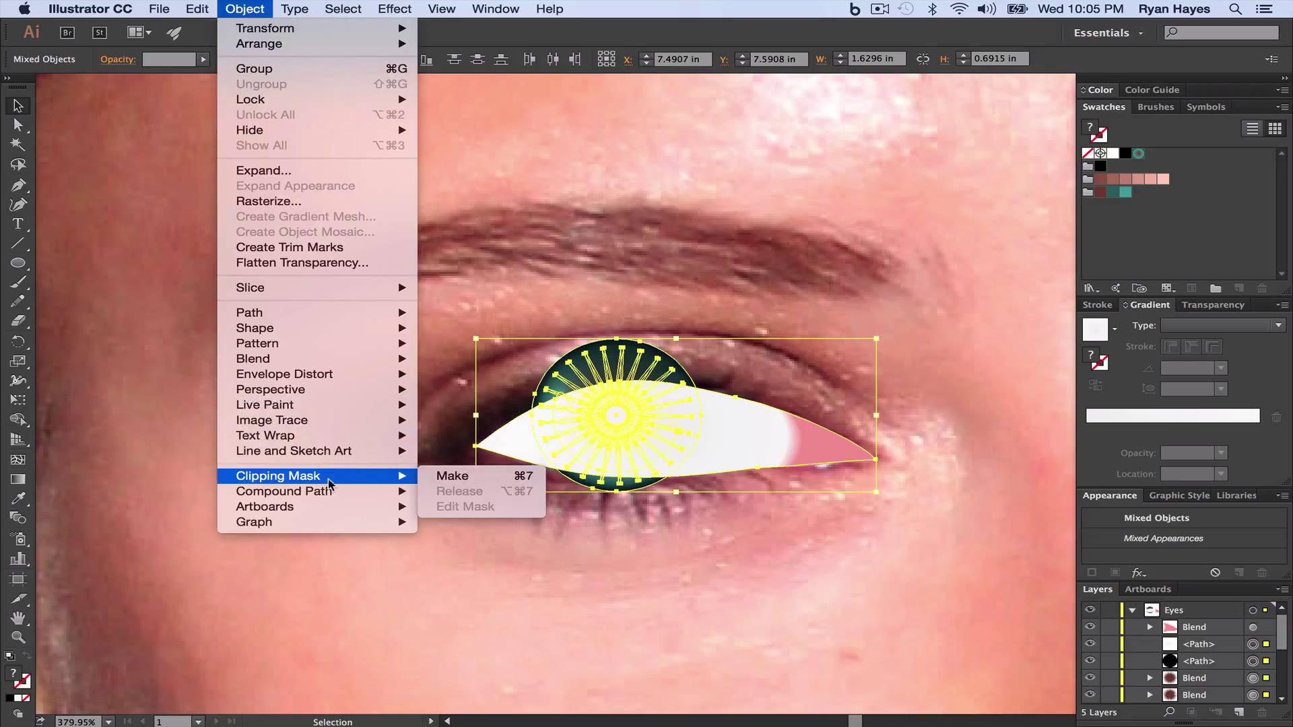
left_click(452, 476)
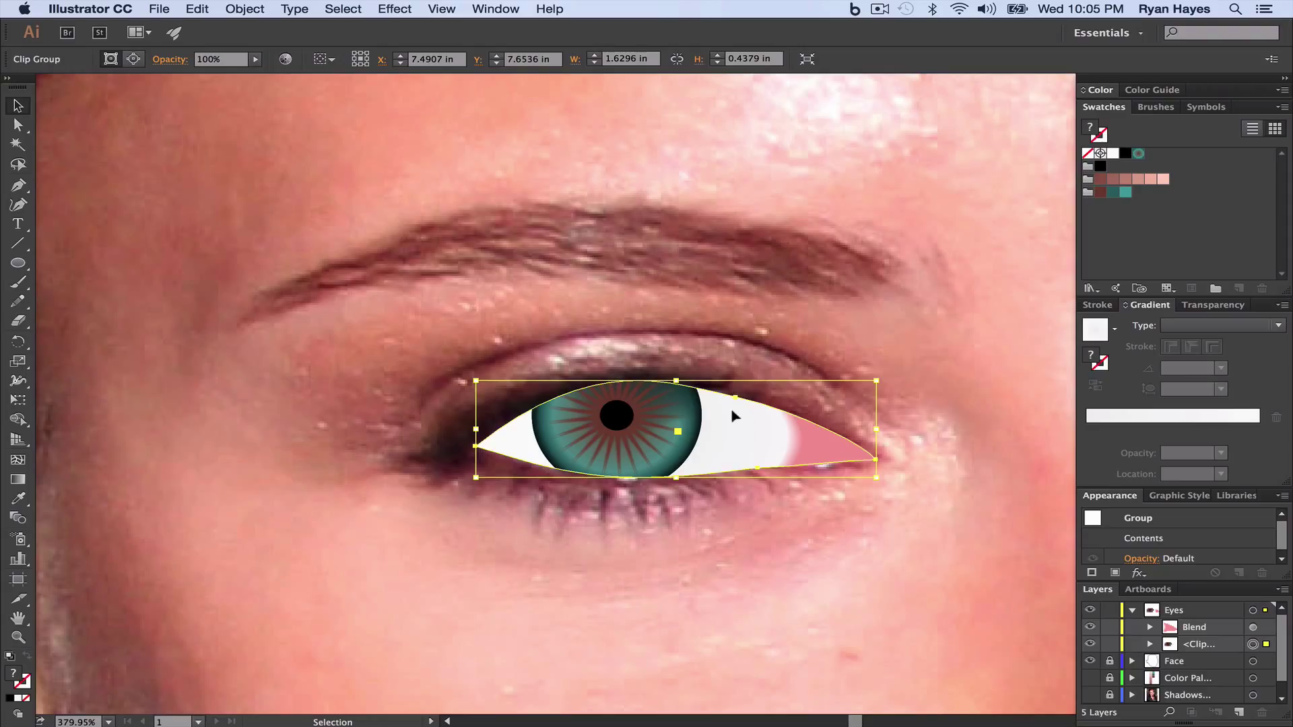
left_click(676, 524)
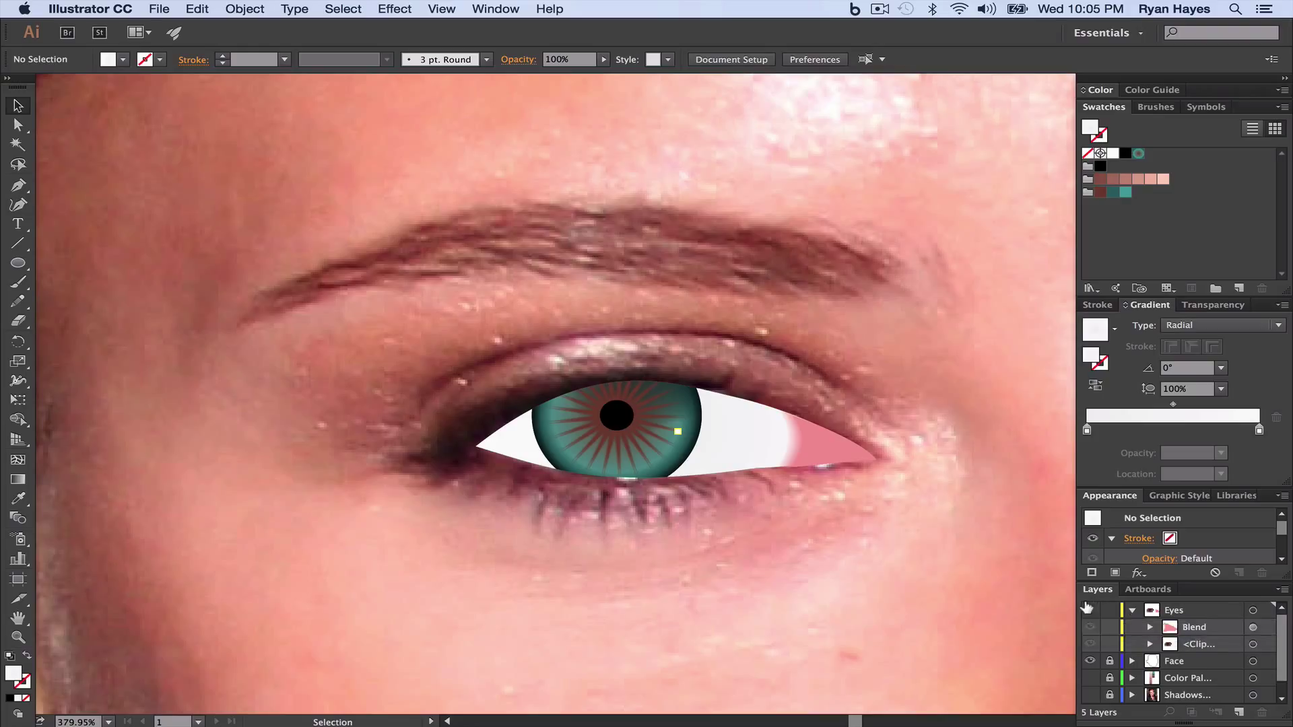
Step: Draw a small ellipse on the upper eyelid above the iris and remove its radial gradient
left_click(1088, 609)
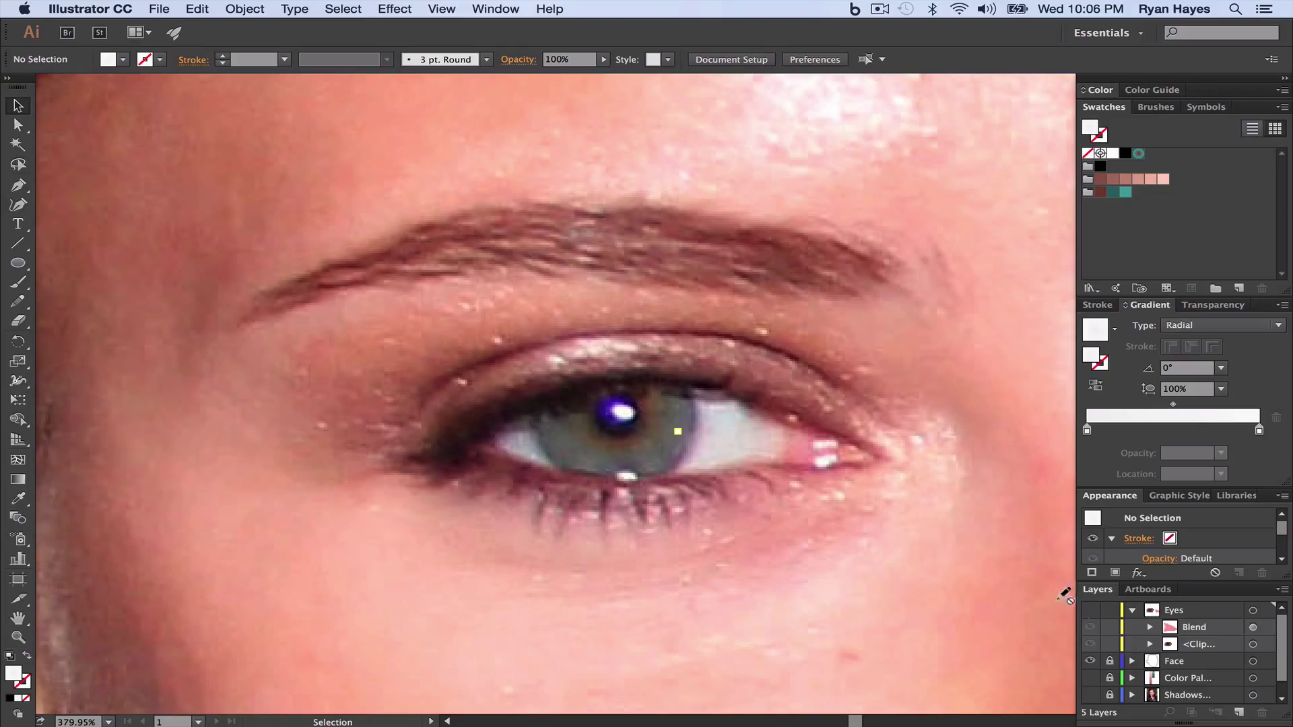
left_click(1090, 610)
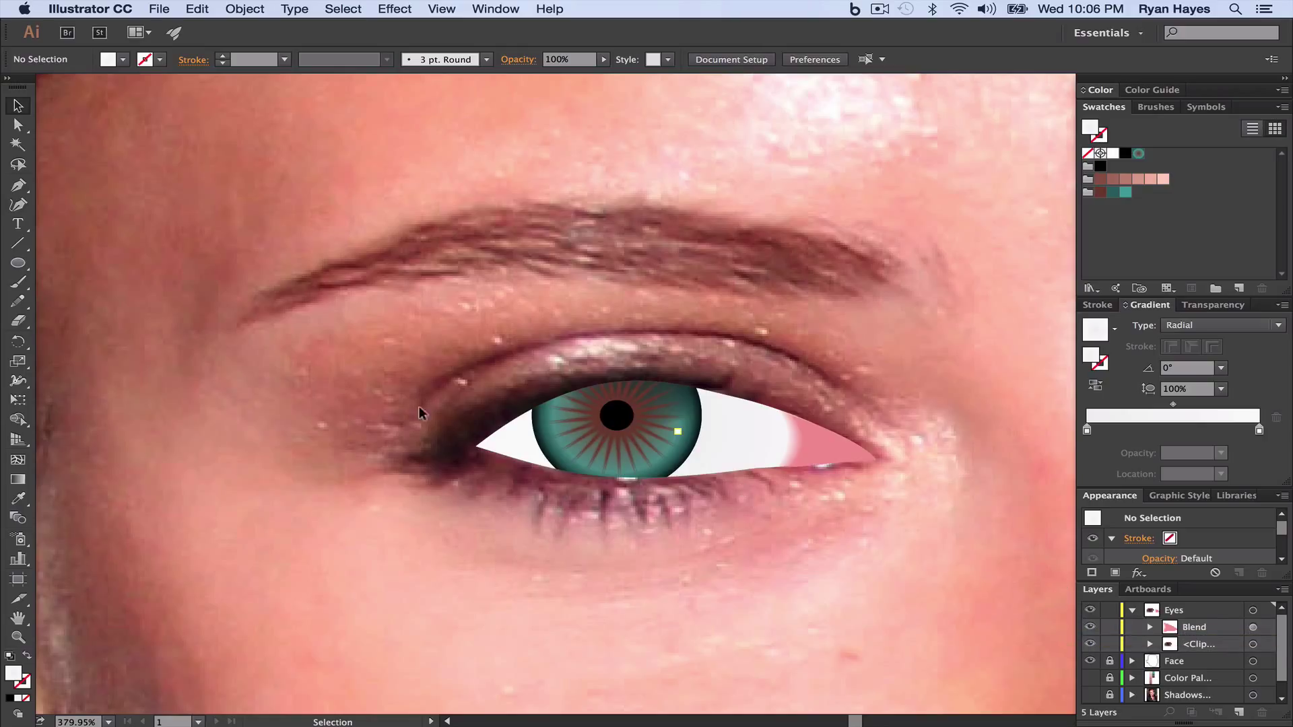
left_click(19, 262)
left_click_drag(601, 341, 634, 347)
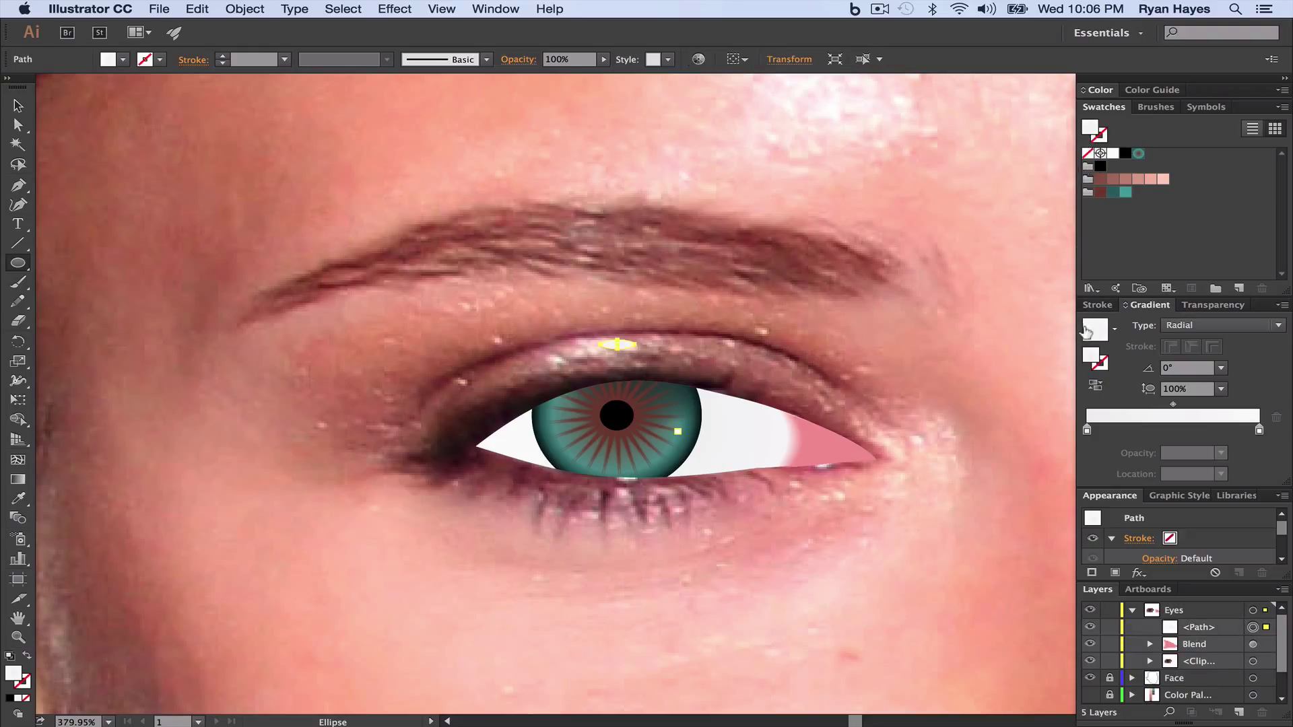
left_click(1112, 154)
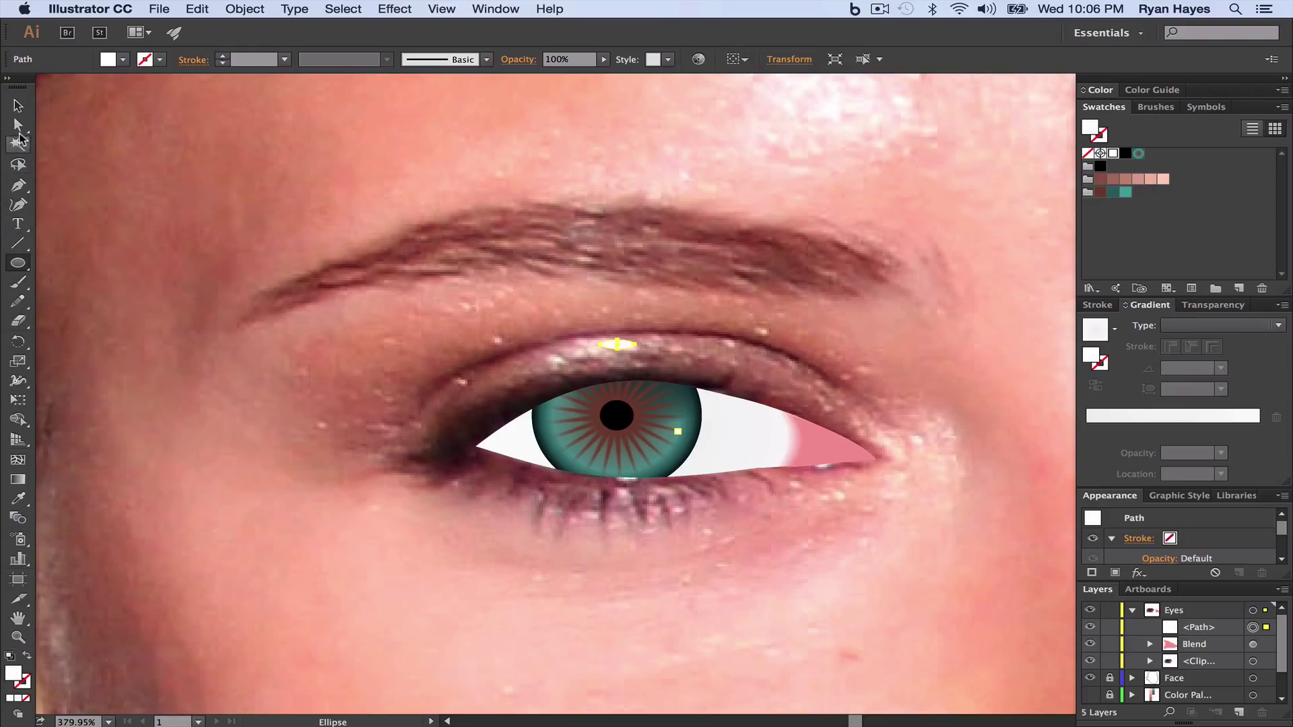
Step: Reshape the small highlight by moving one of its anchor points
left_click(19, 128)
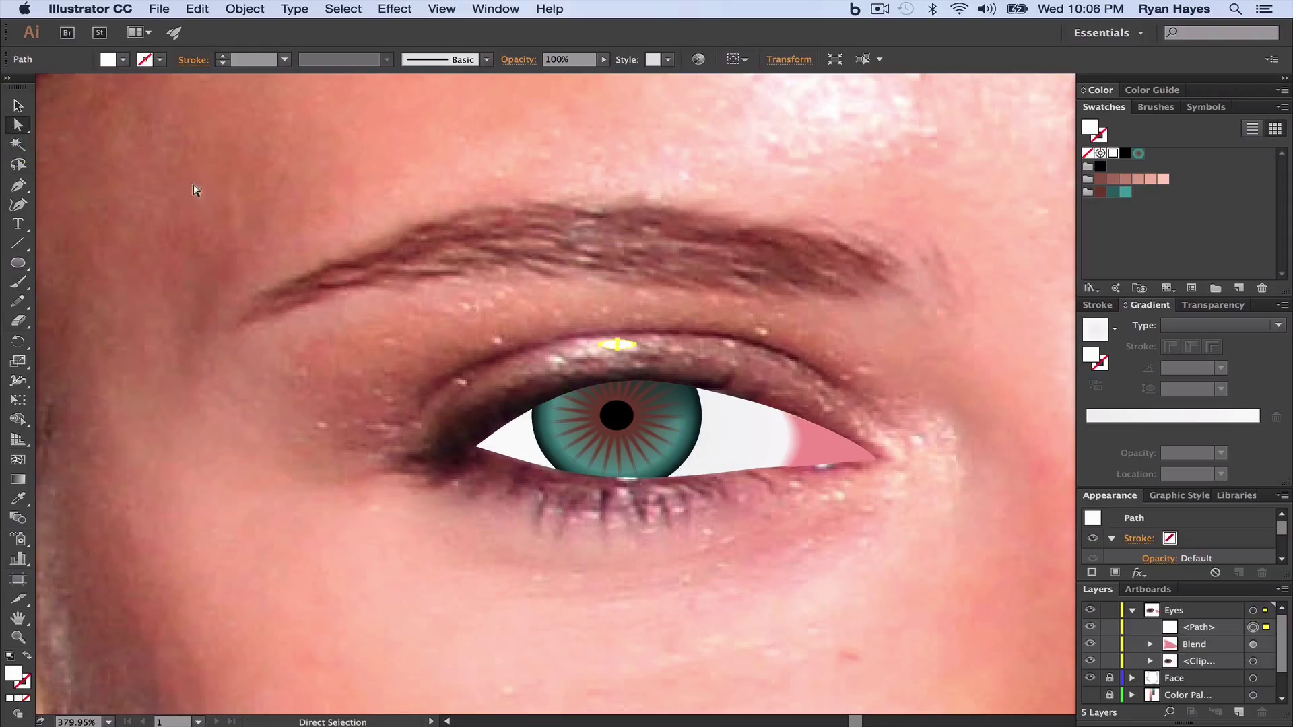
left_click_drag(611, 348, 609, 351)
left_click(609, 351)
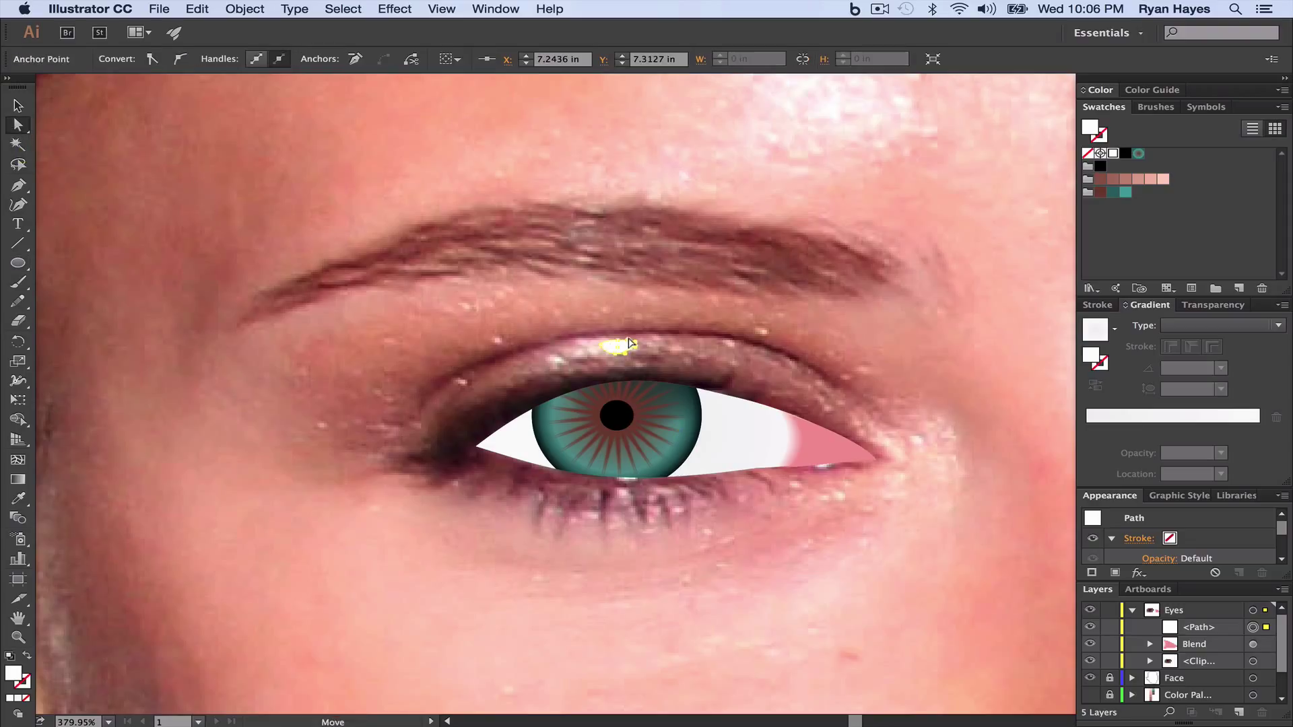
left_click_drag(626, 340, 627, 342)
left_click(584, 355)
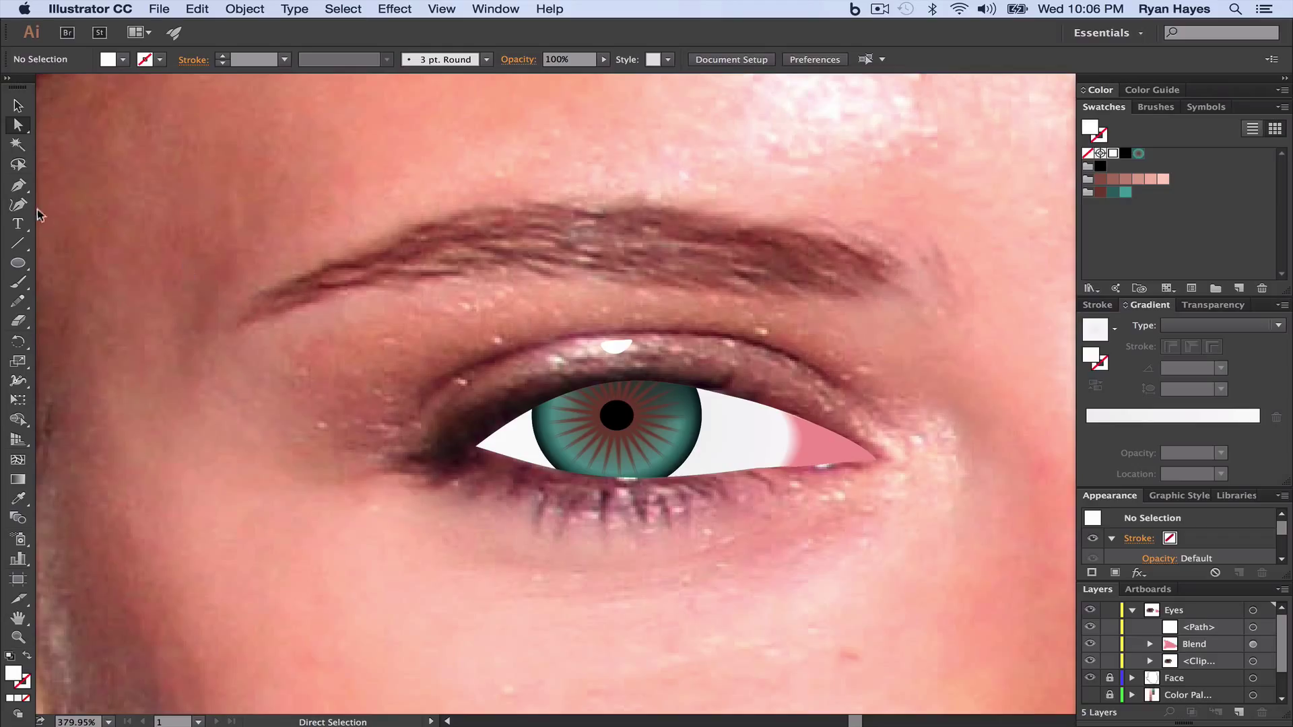
left_click(18, 105)
Step: Apply a 4-pixel Gaussian Blur to the white highlight shape
left_click(616, 347)
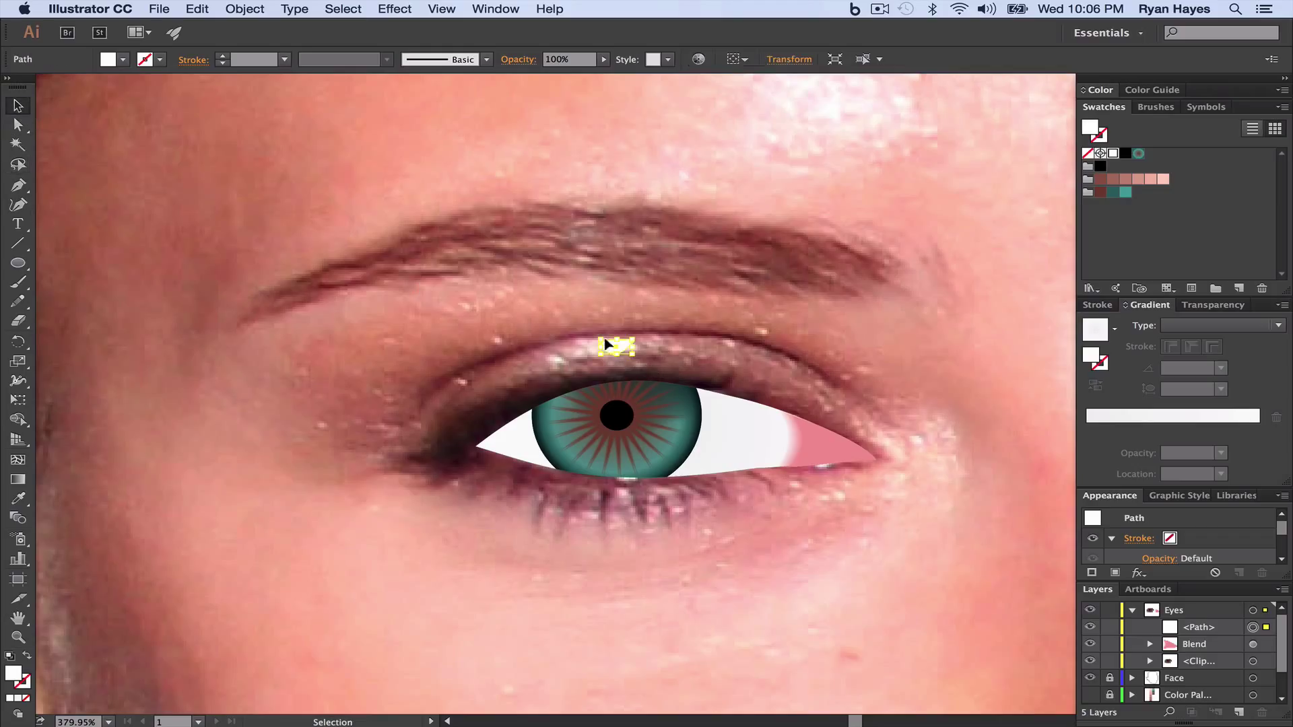
left_click(395, 9)
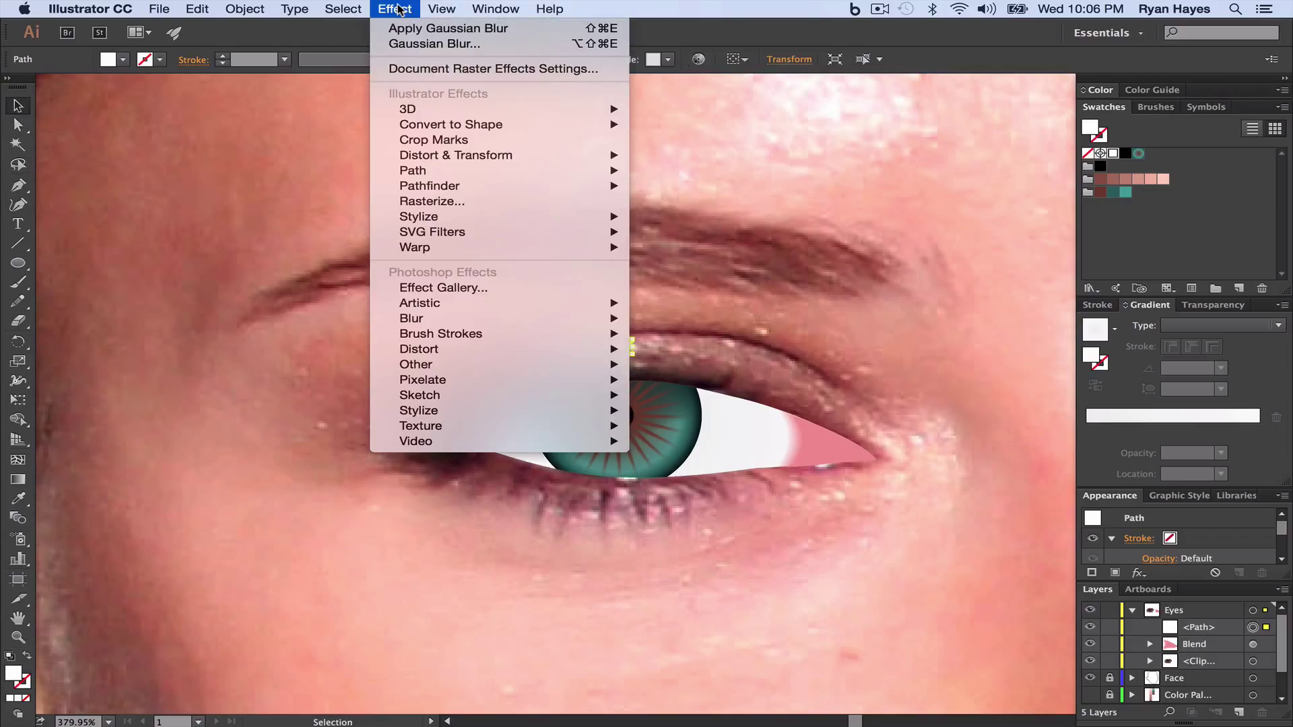
mouse_move(548, 319)
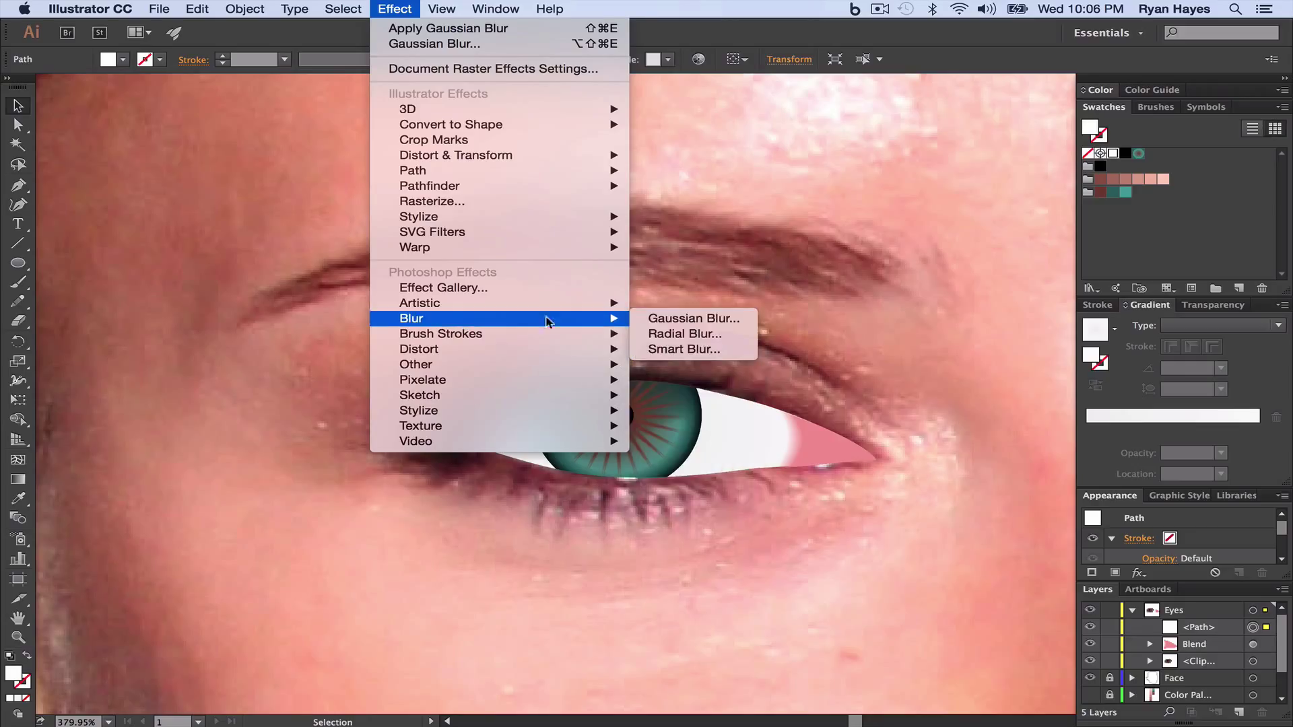
left_click(663, 320)
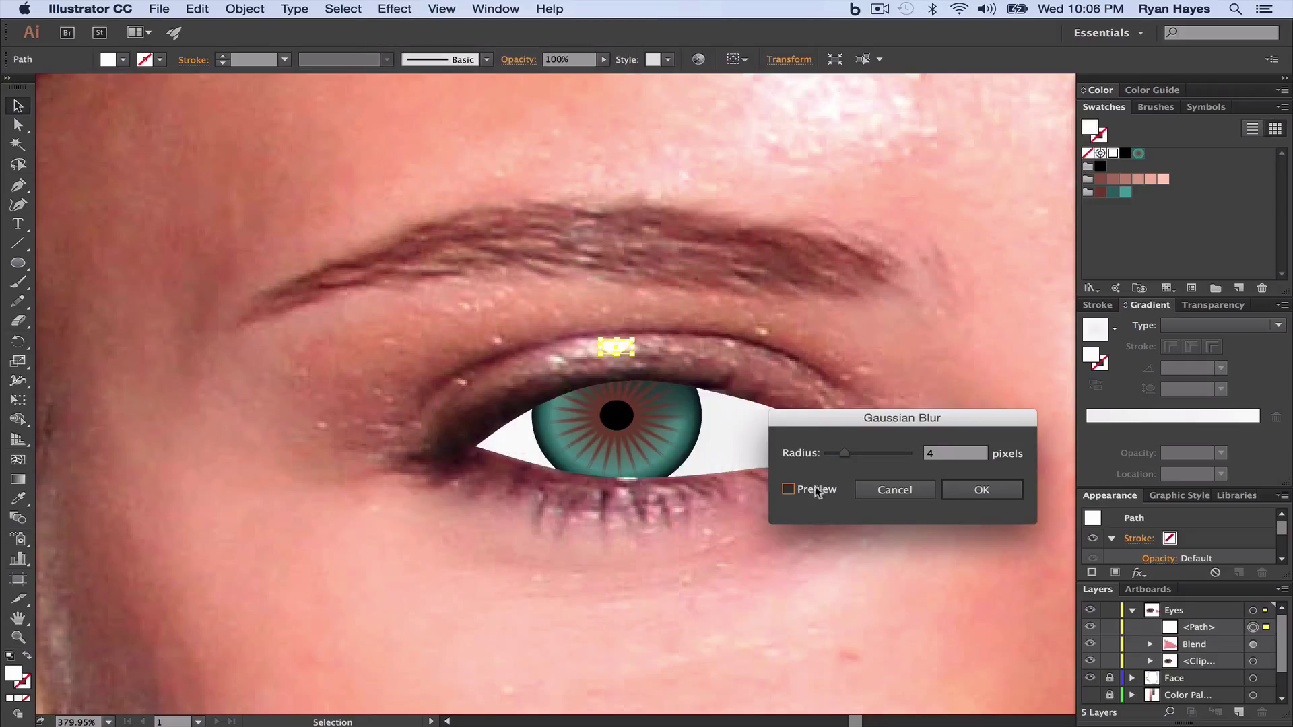
left_click(787, 490)
left_click(980, 494)
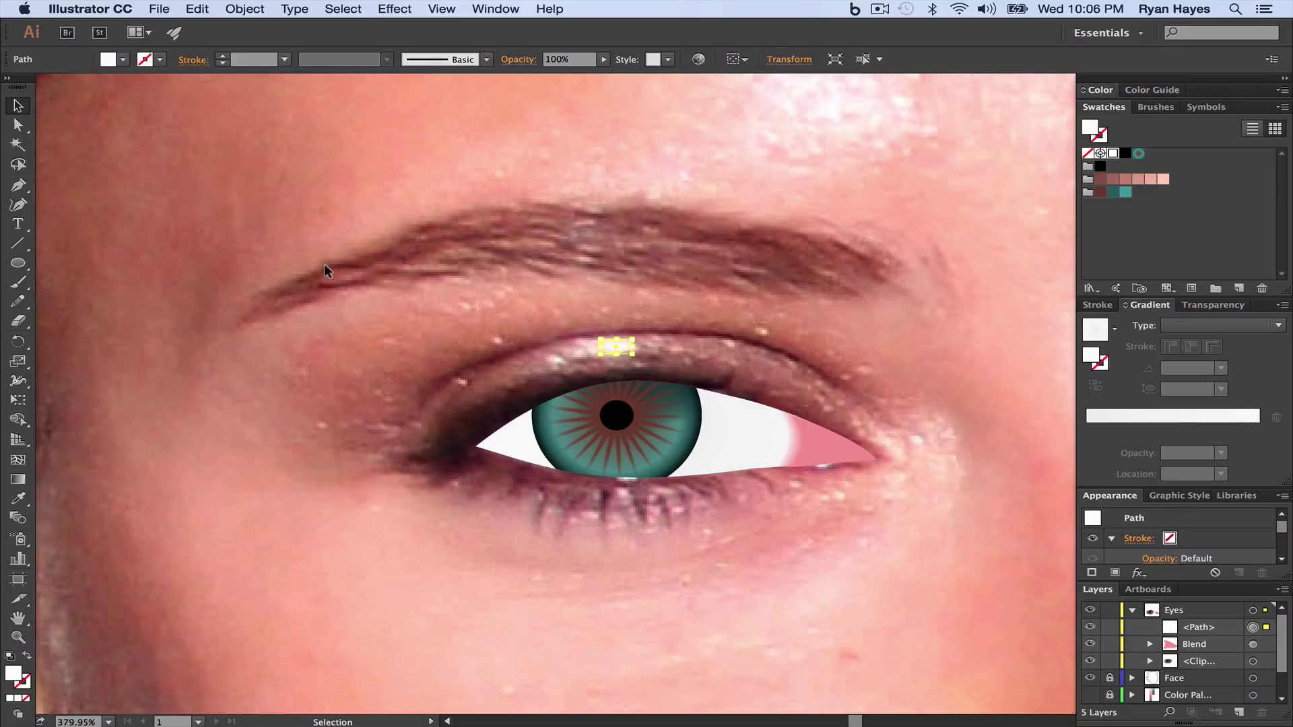
Step: Move the blurred highlight down onto the top edge of the pupil
left_click(591, 355)
left_click(613, 346)
left_click_drag(619, 362, 623, 407)
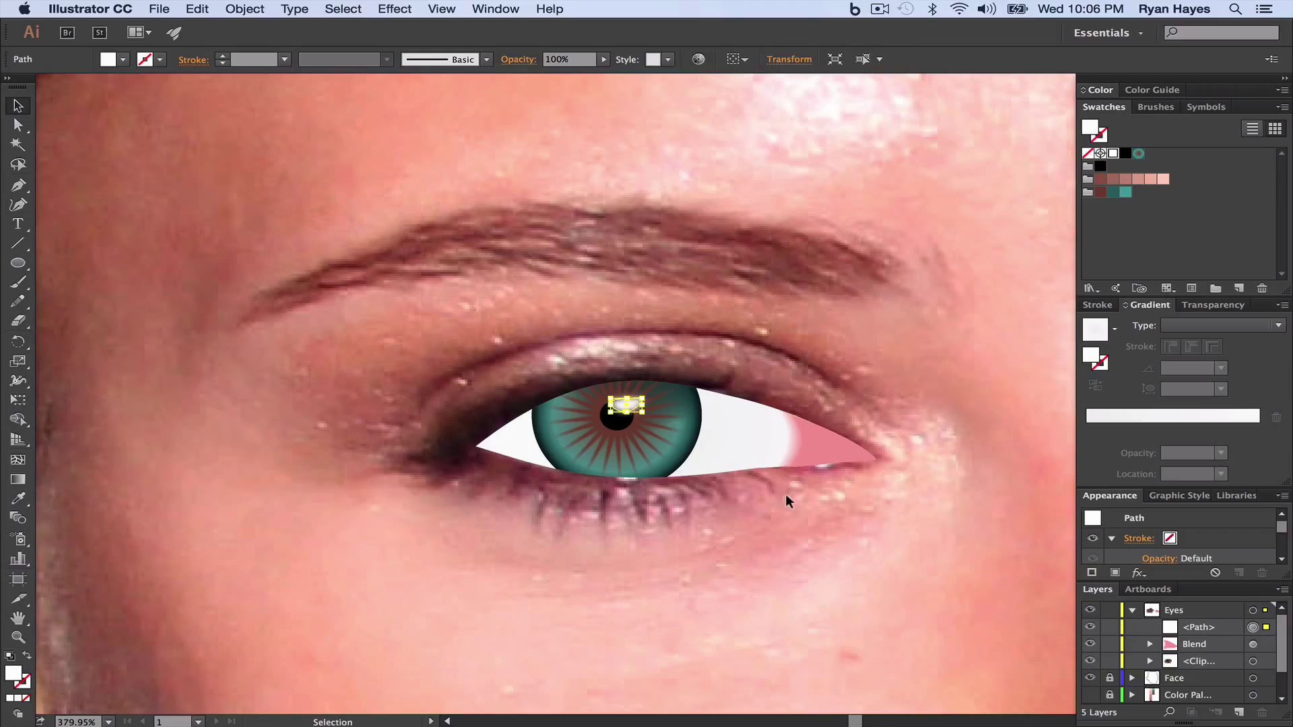
left_click(810, 512)
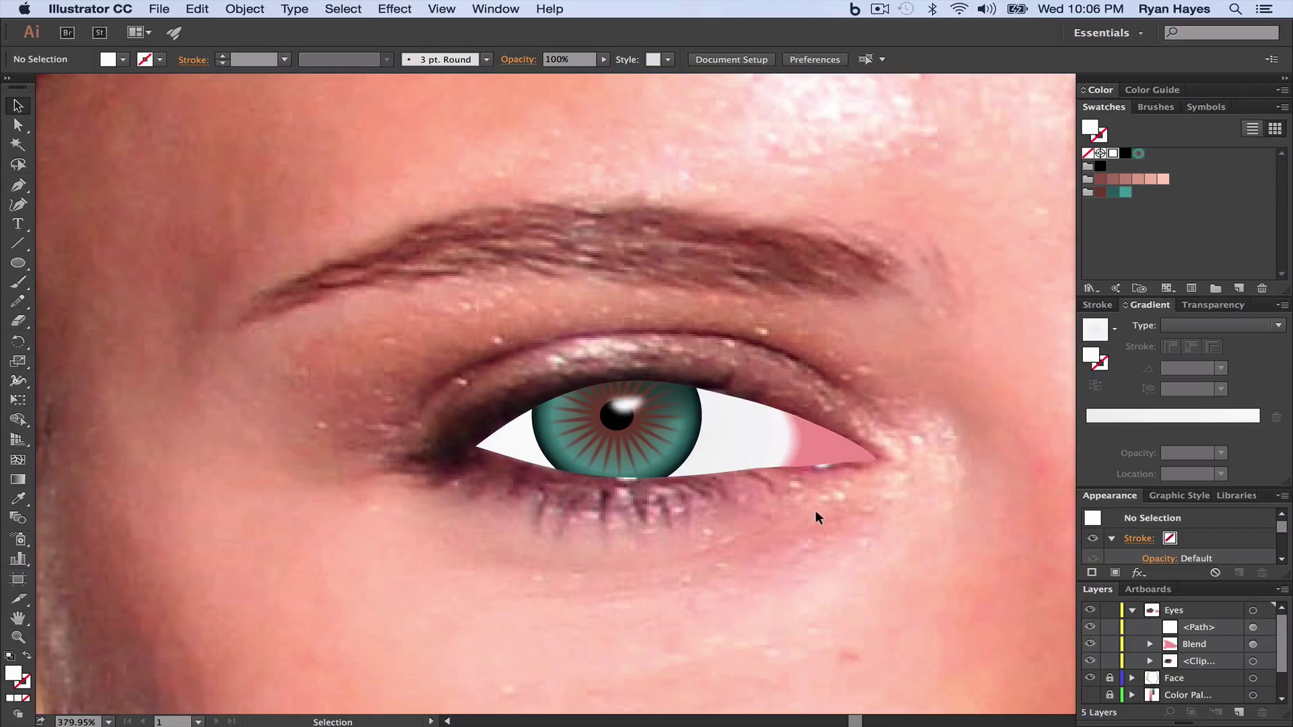
key("super+0")
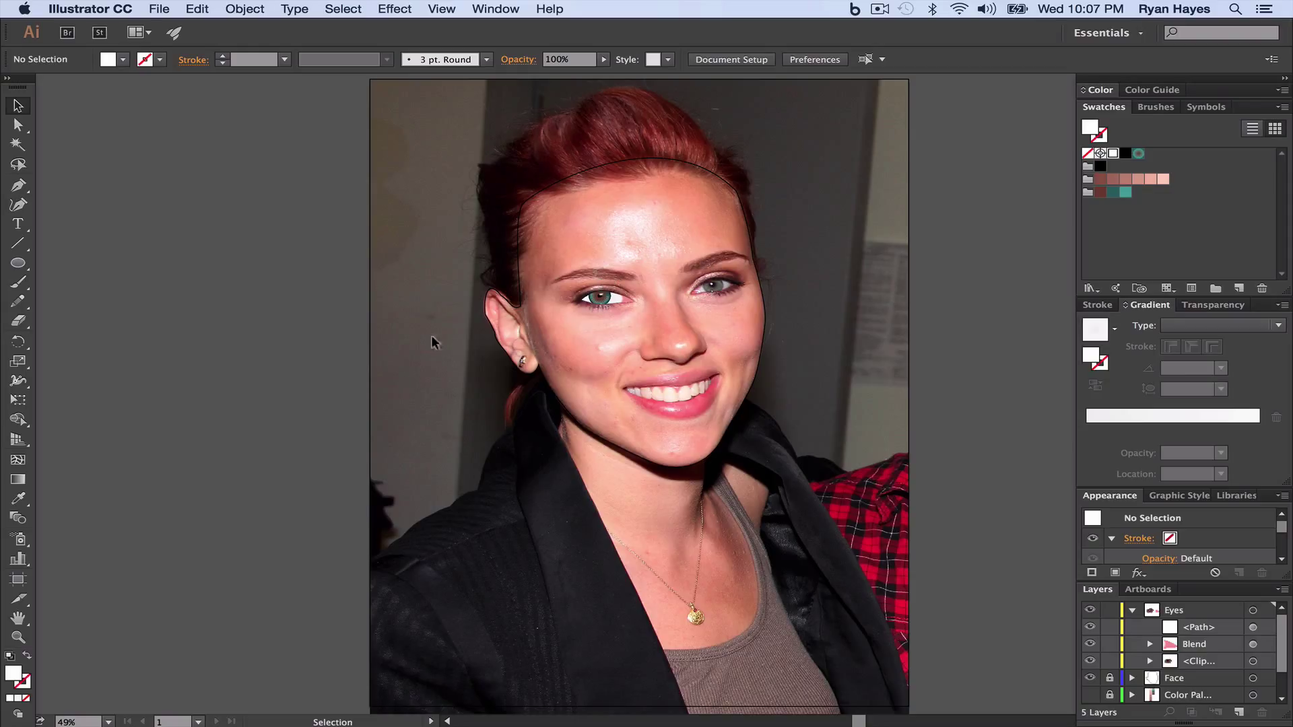
key("z")
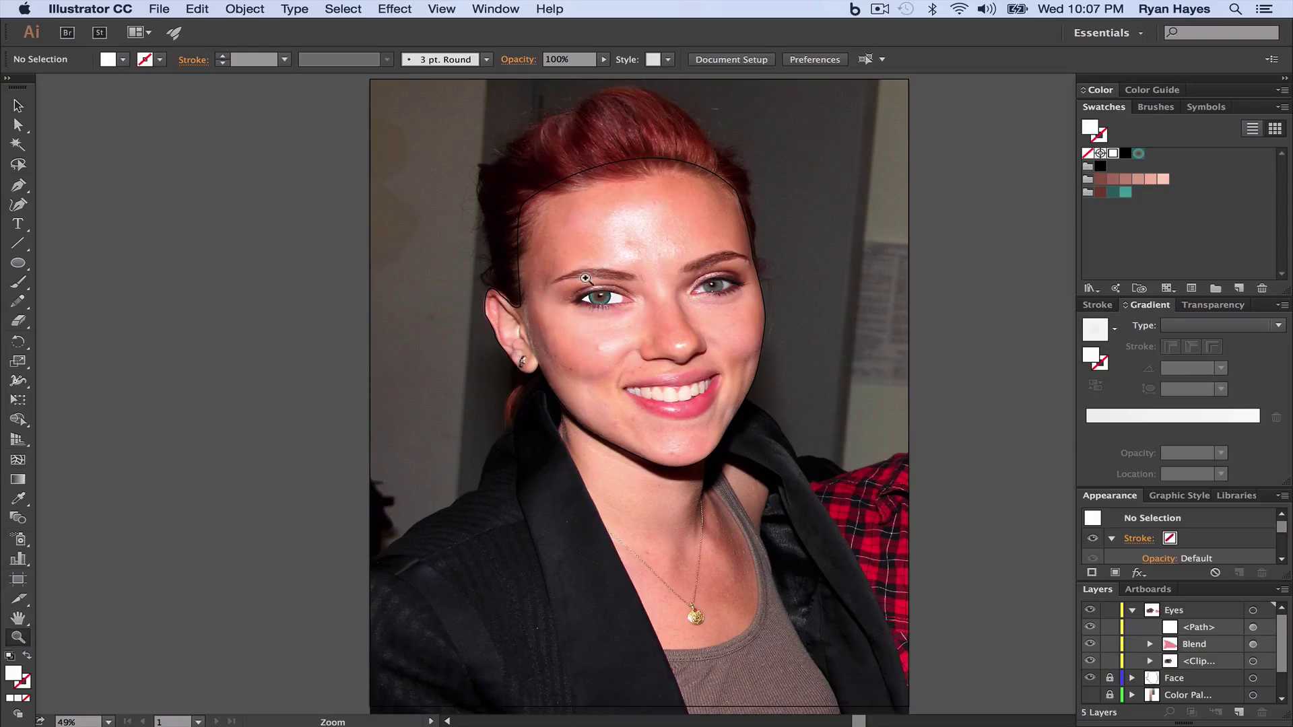
left_click_drag(583, 277, 634, 369)
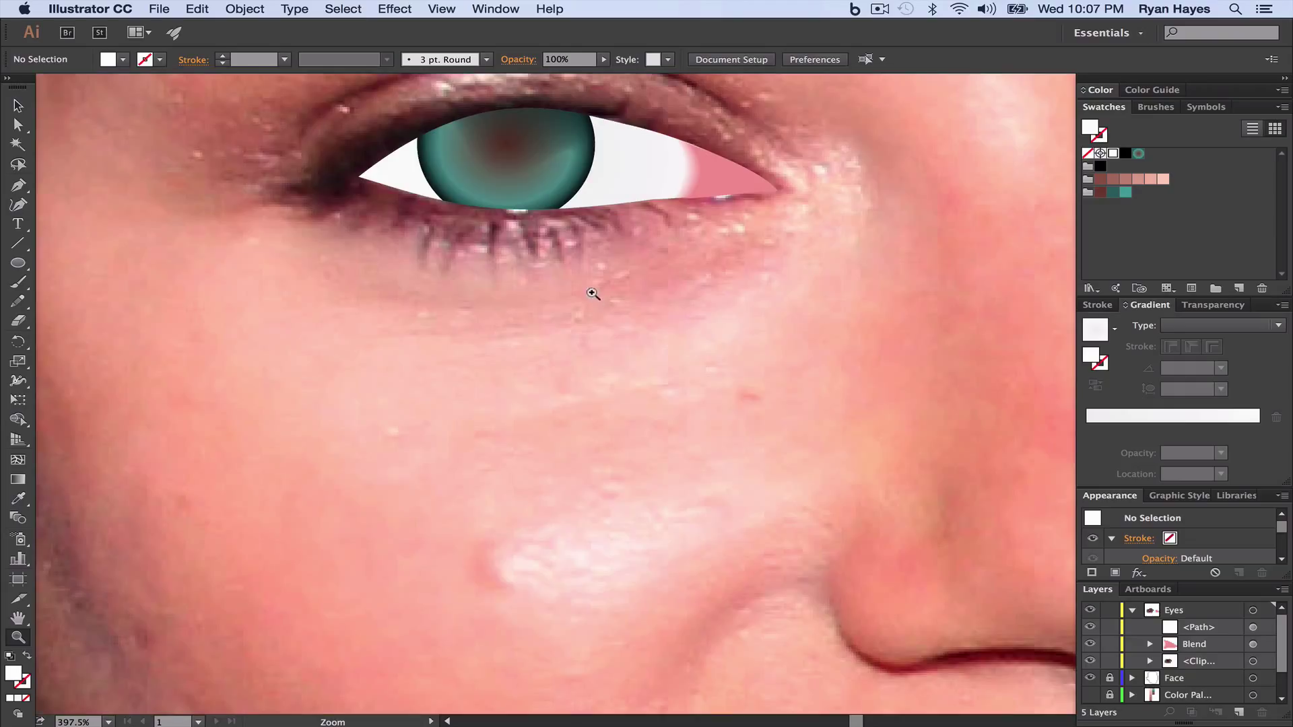
left_click(18, 107)
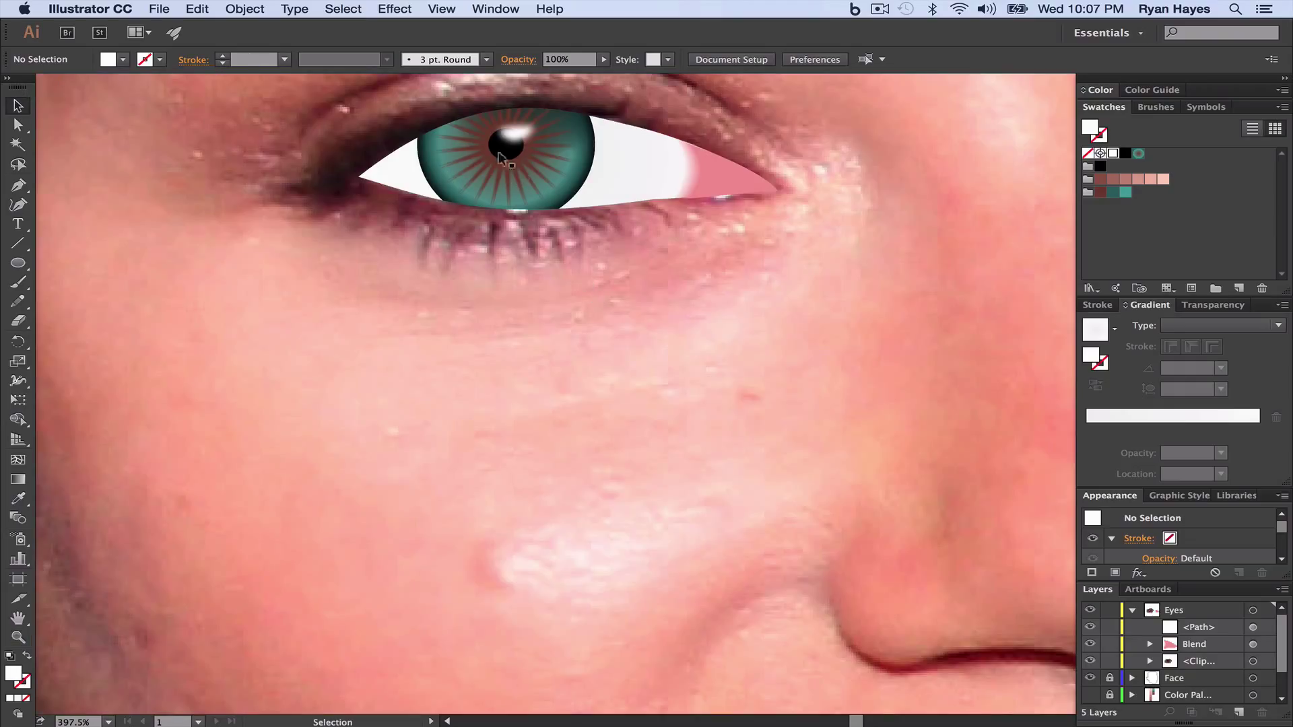
left_click(494, 156)
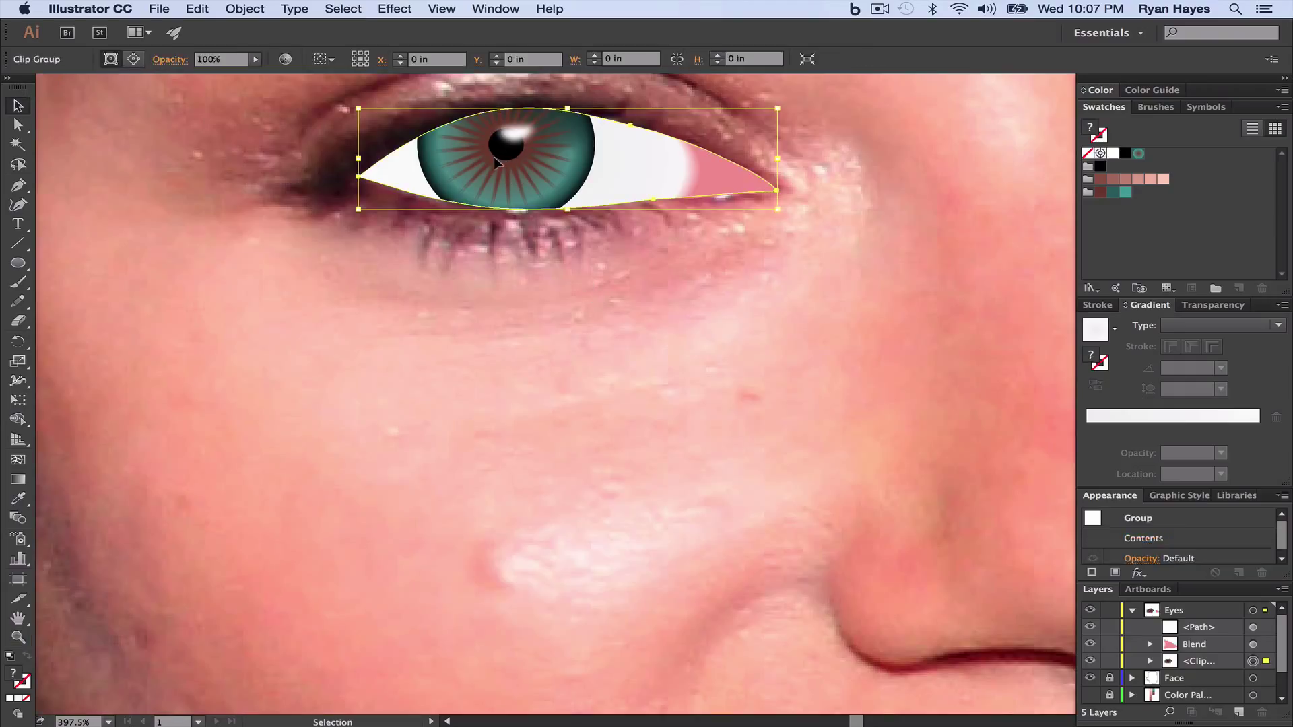
Step: Apply the Gaussian Blur to both starburst Blend layers inside the eye's Clip Group
left_click(1149, 661)
scroll(1185, 666, "down", 3)
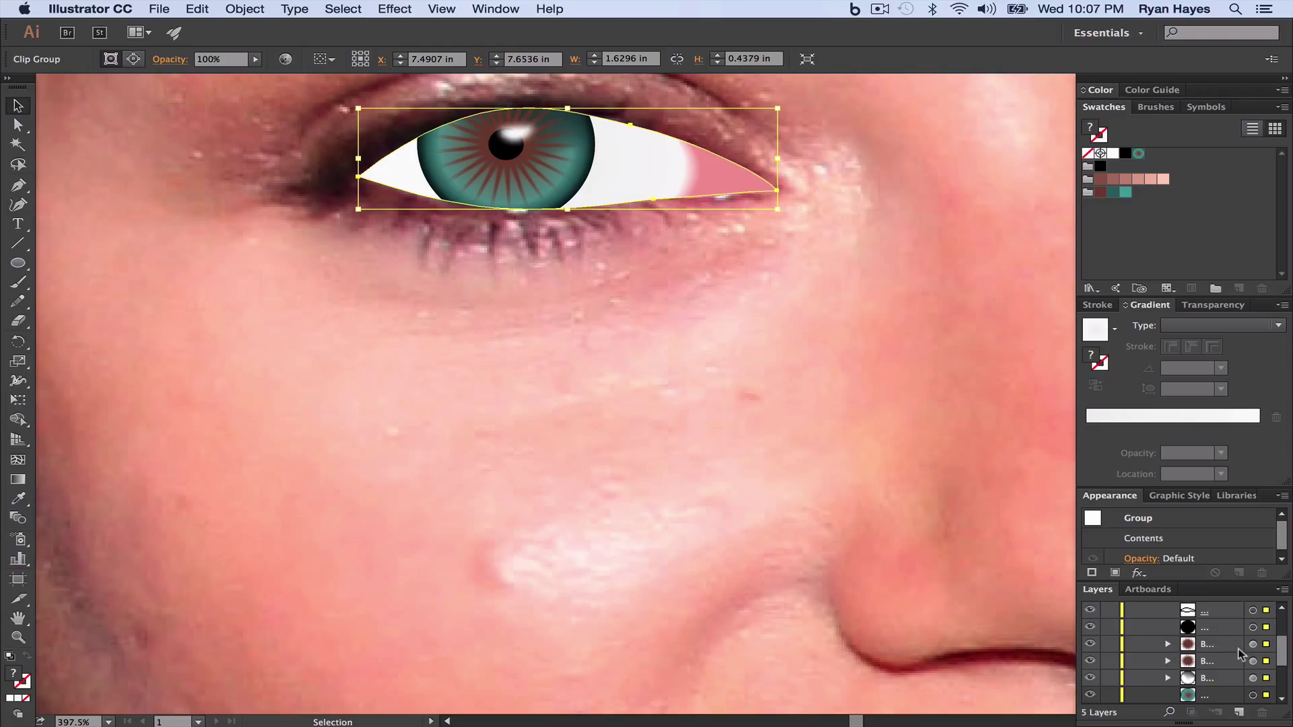
left_click(1250, 645)
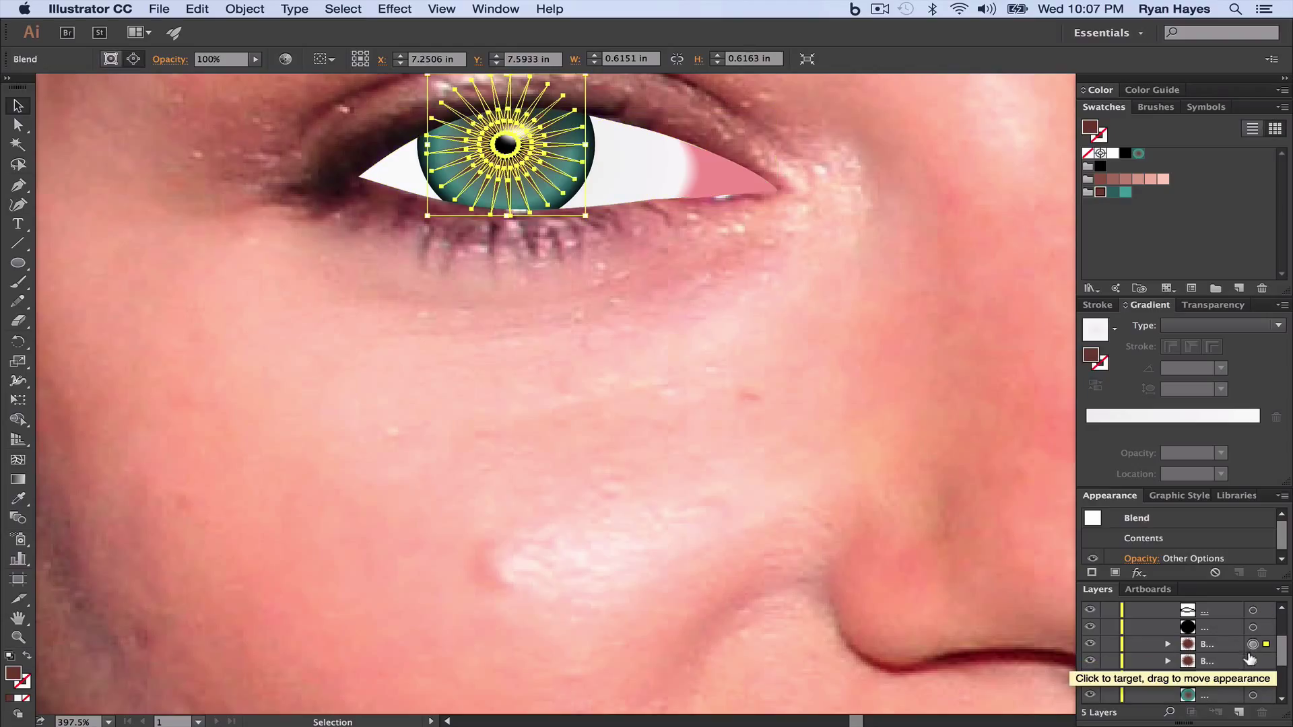
left_click(1250, 661, "shift")
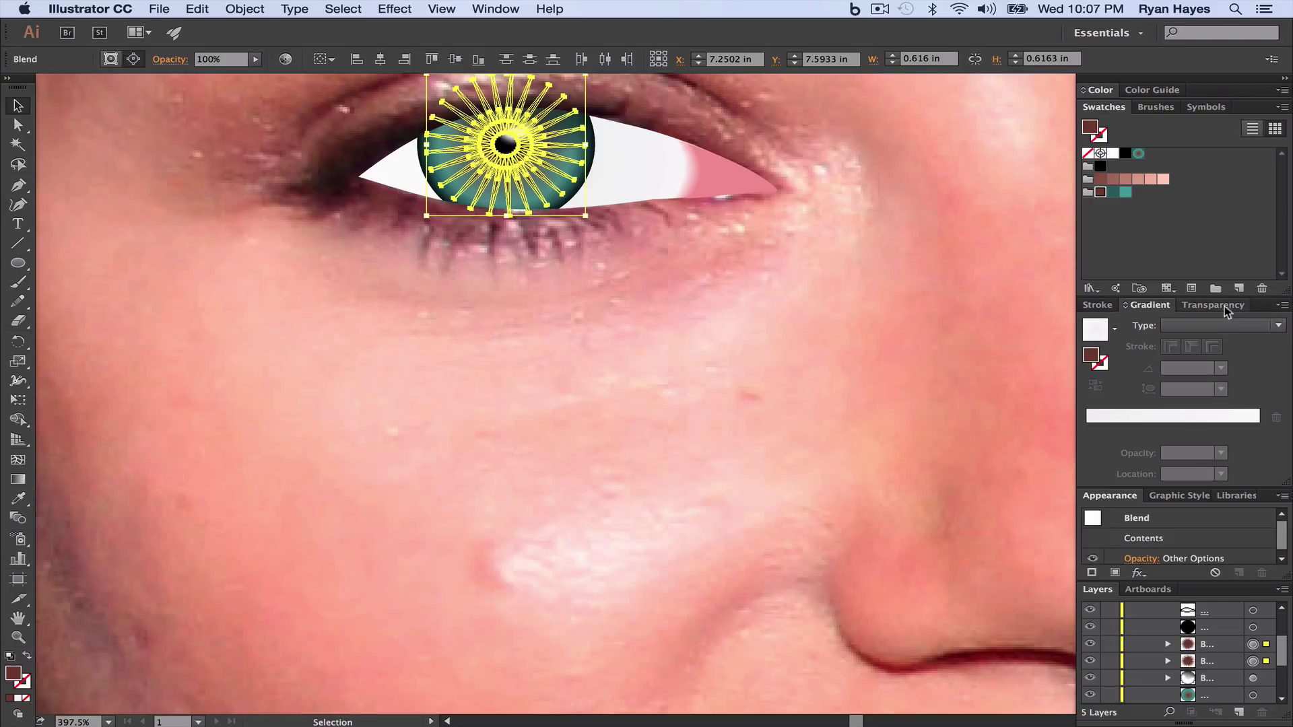
left_click(1226, 305)
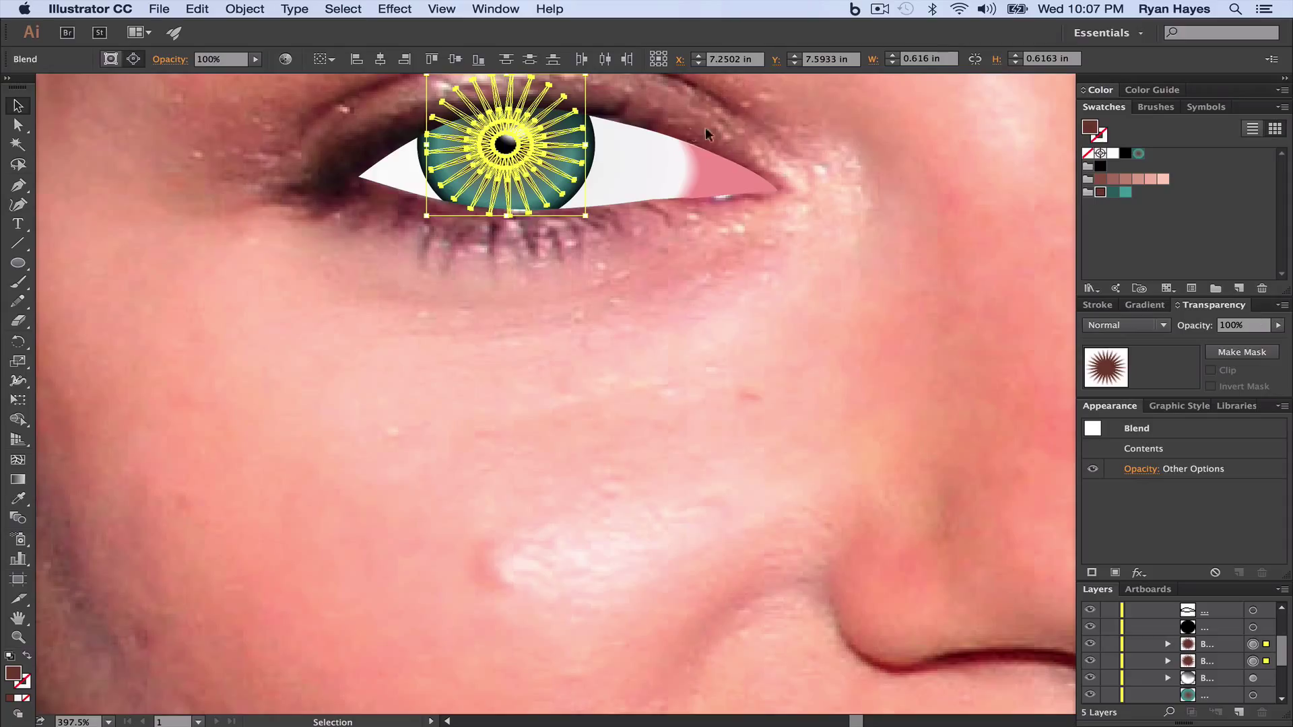
left_click(390, 9)
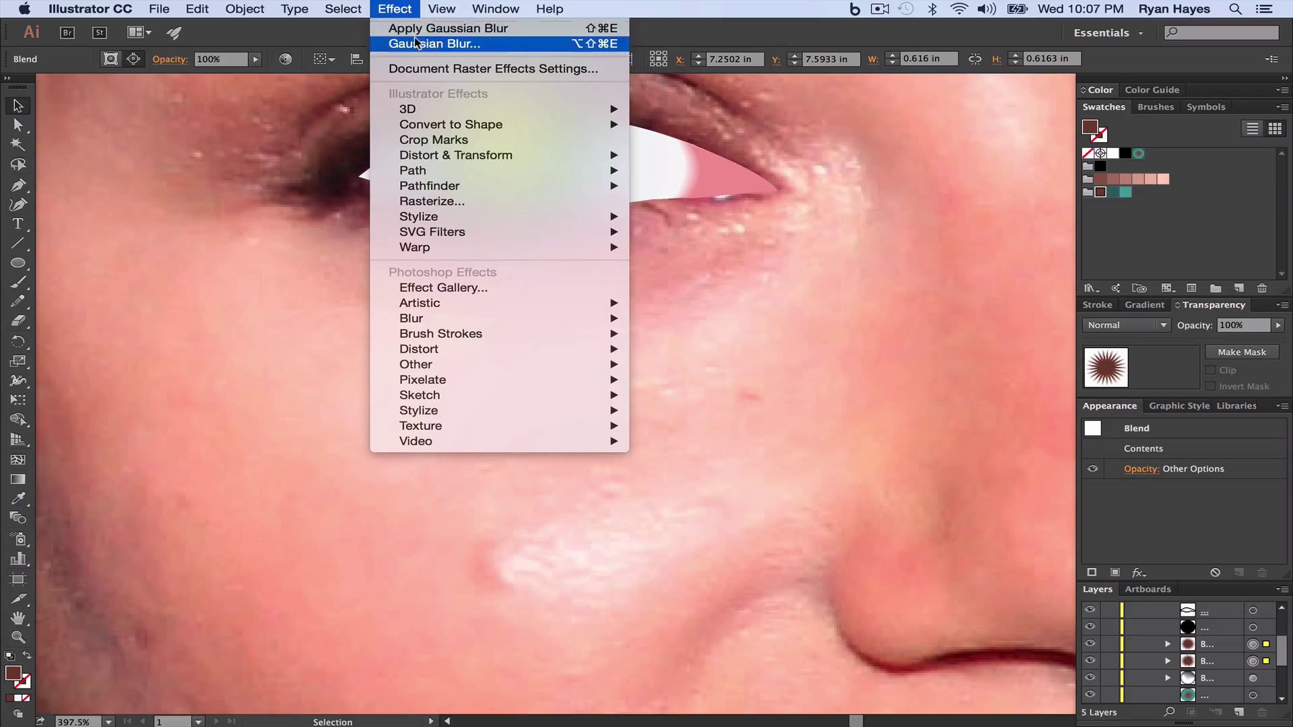
left_click(435, 29)
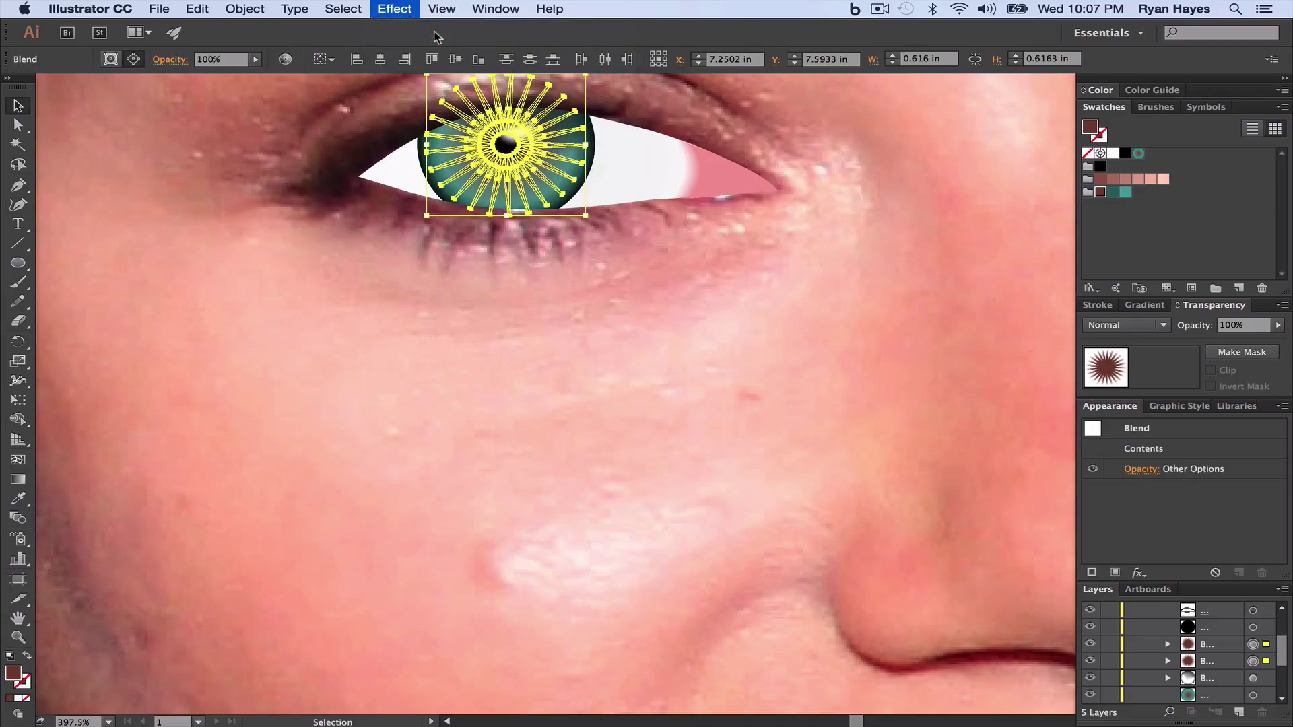
left_click(250, 192)
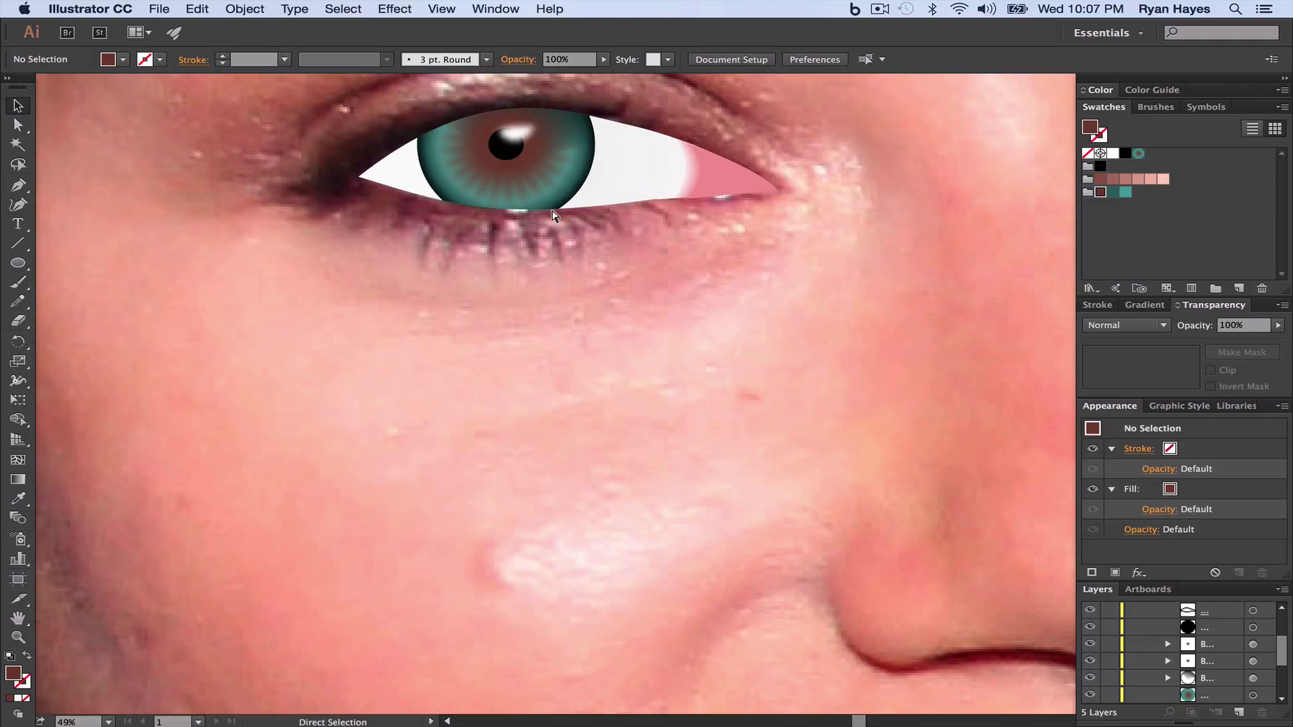
Step: Zoom into the left eye and scale both starburst blends down from 0.616 in to about 0.397 in
key("super+0")
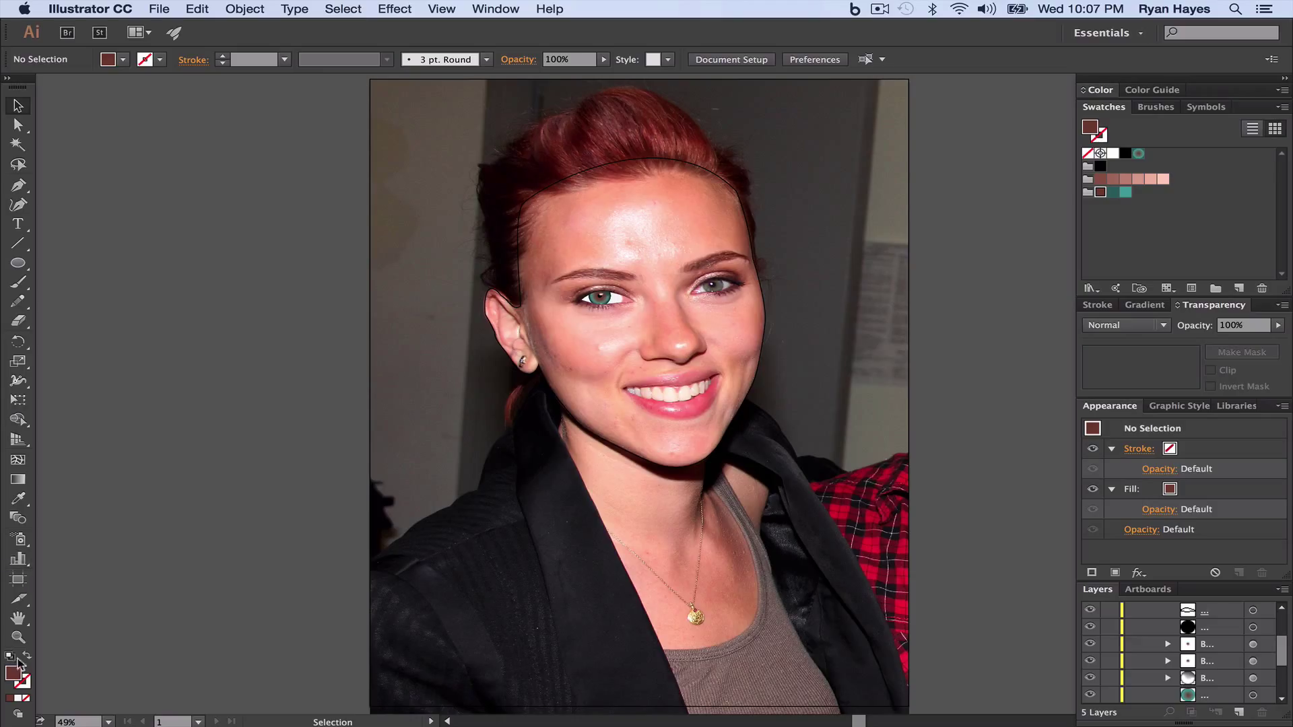
left_click(18, 637)
left_click_drag(580, 253, 635, 347)
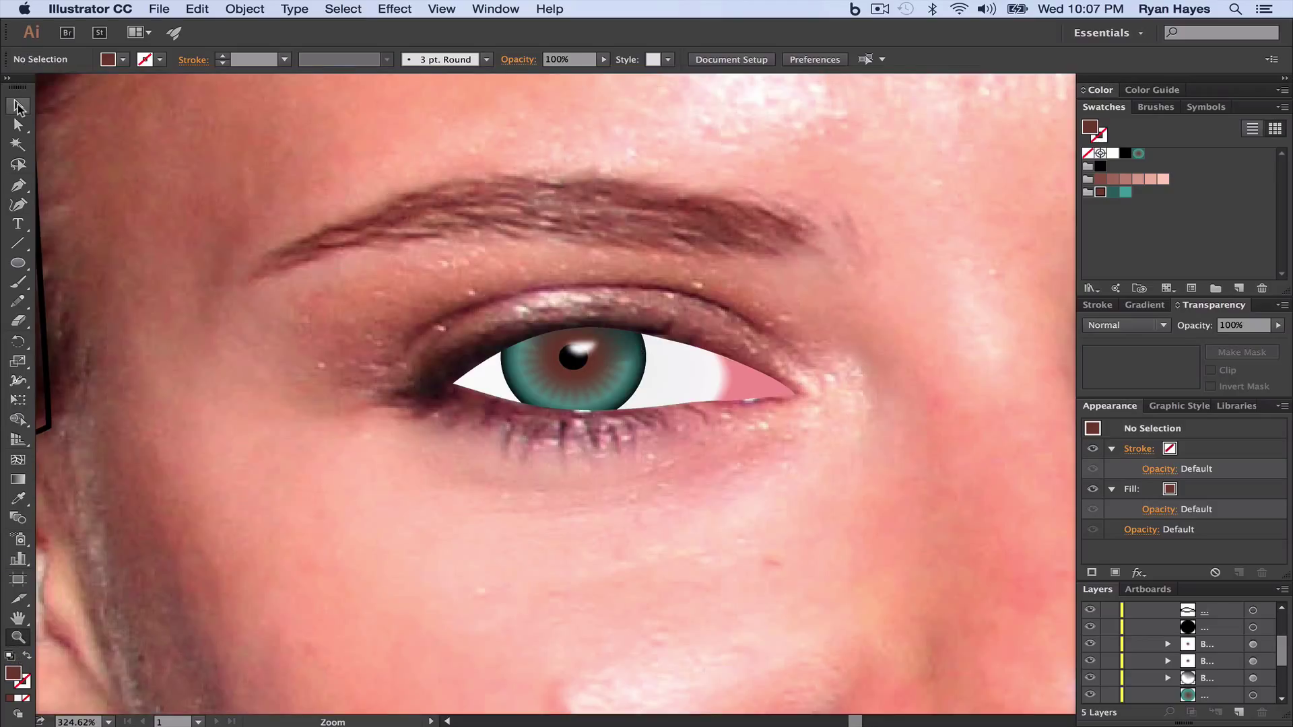
left_click(18, 108)
left_click(1252, 644)
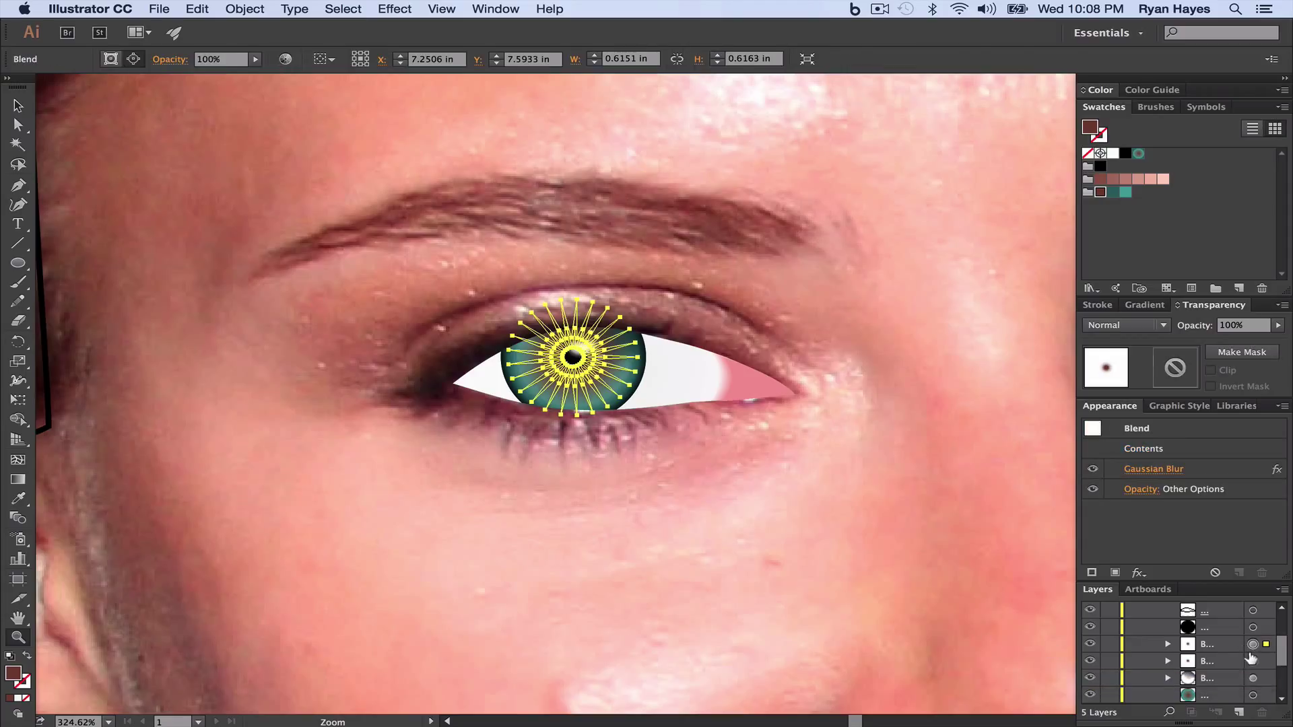
left_click(1252, 661, "shift")
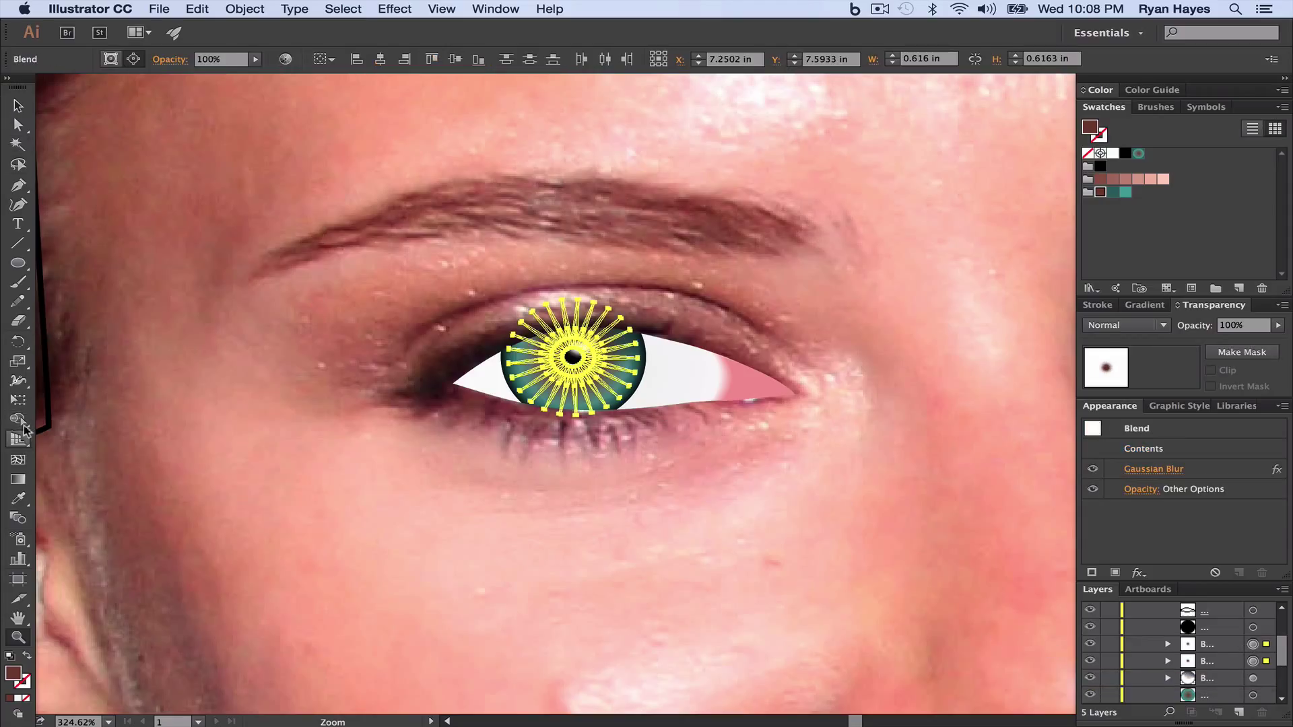
left_click(18, 362)
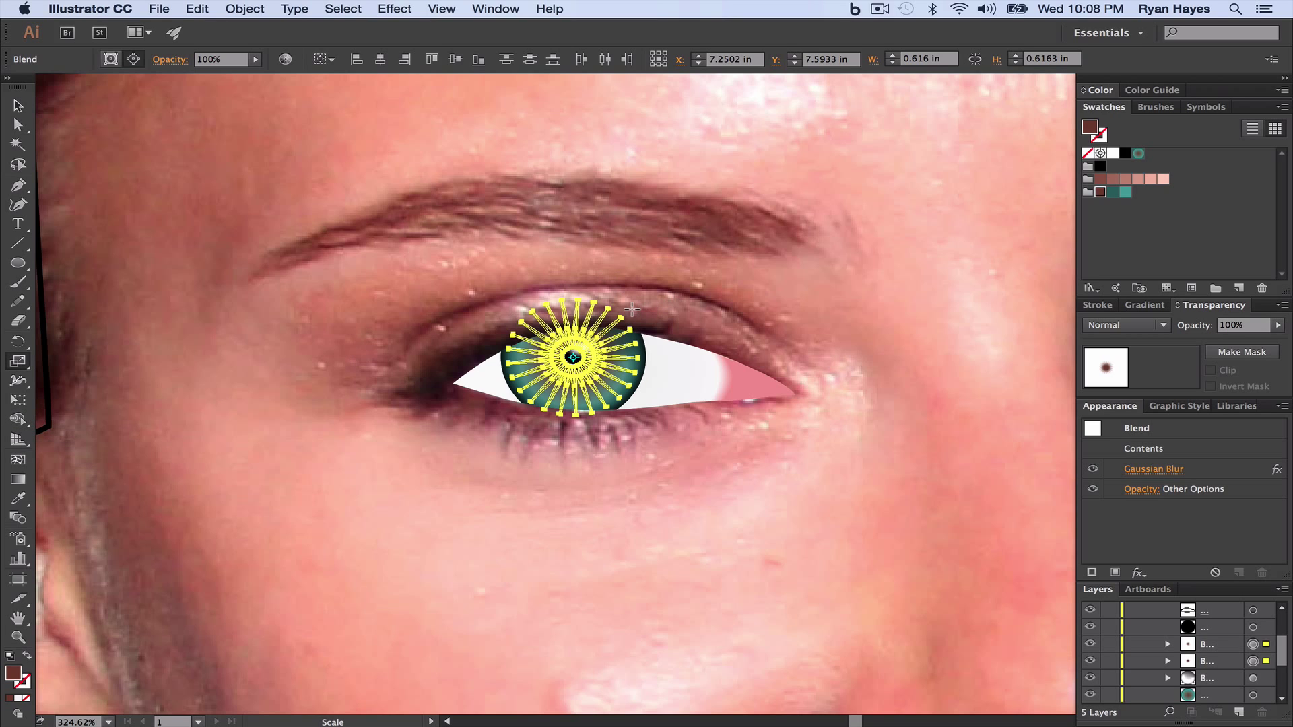
left_click_drag(634, 308, 615, 332)
left_click(17, 106)
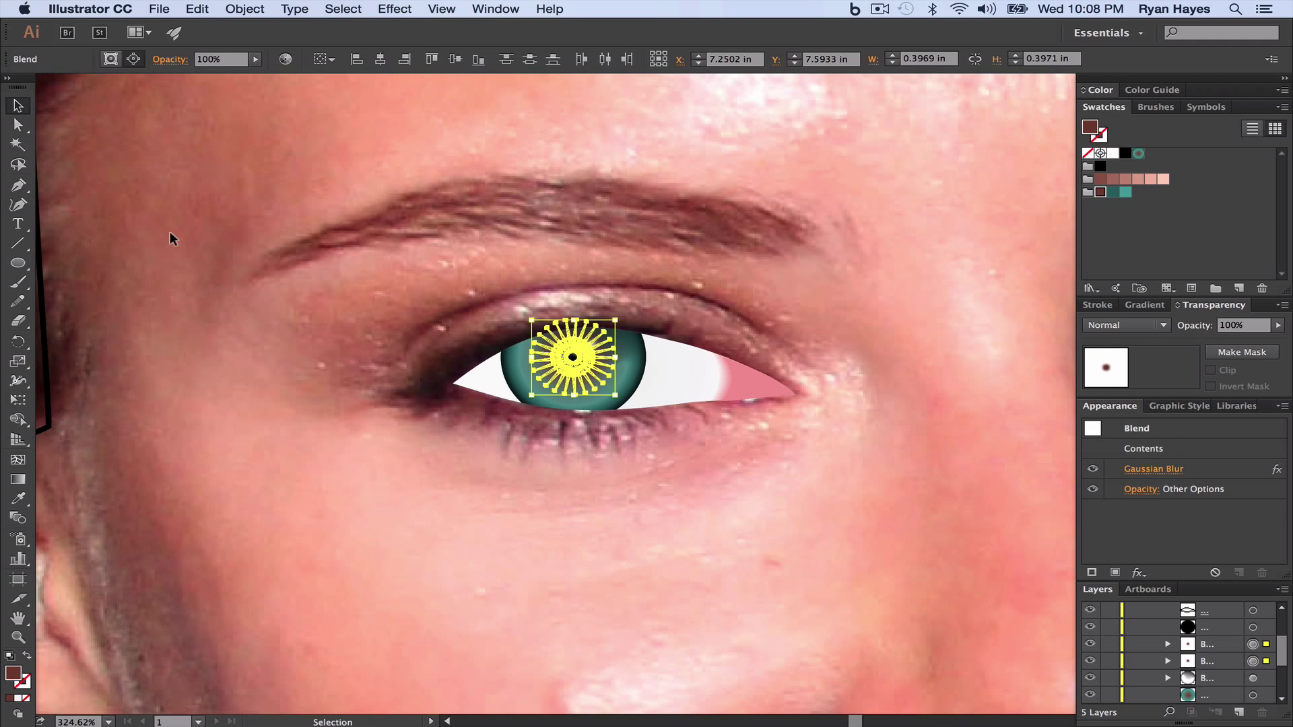
left_click(187, 247)
Step: Fit the whole face artboard in view and save the Illustrator file
key("super+0")
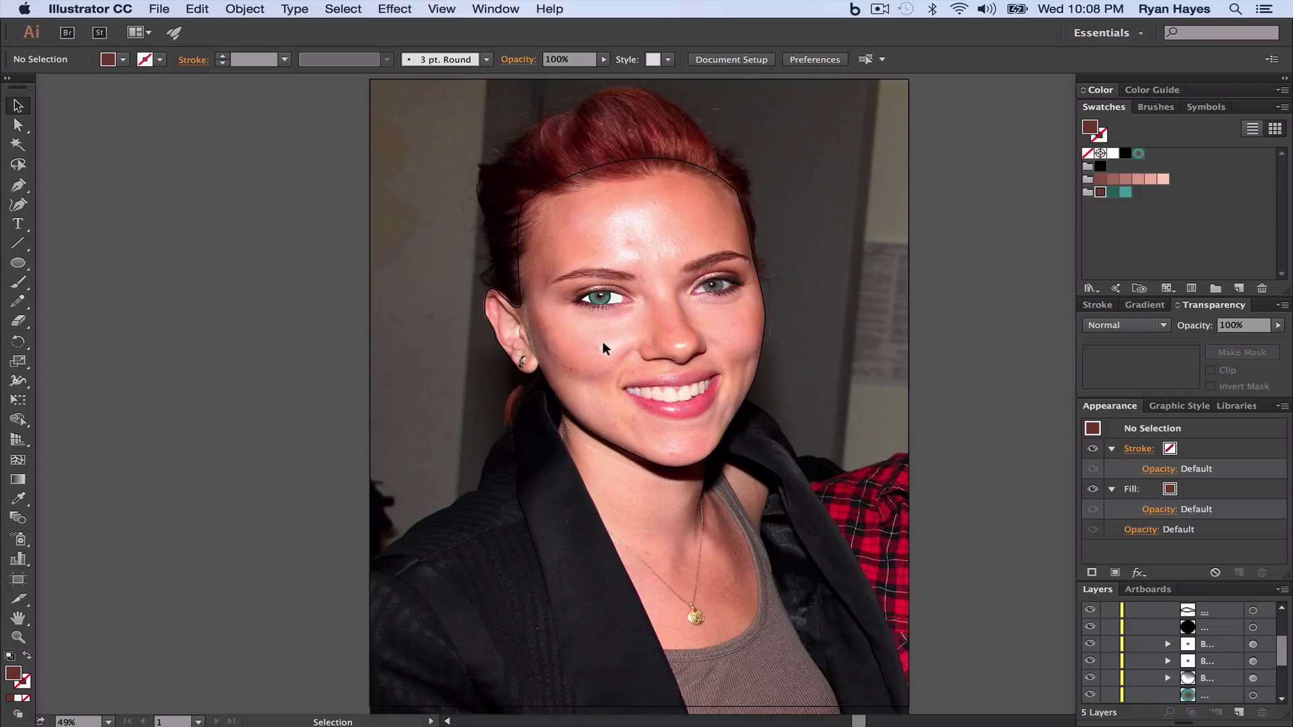
key("a")
key("super+s")
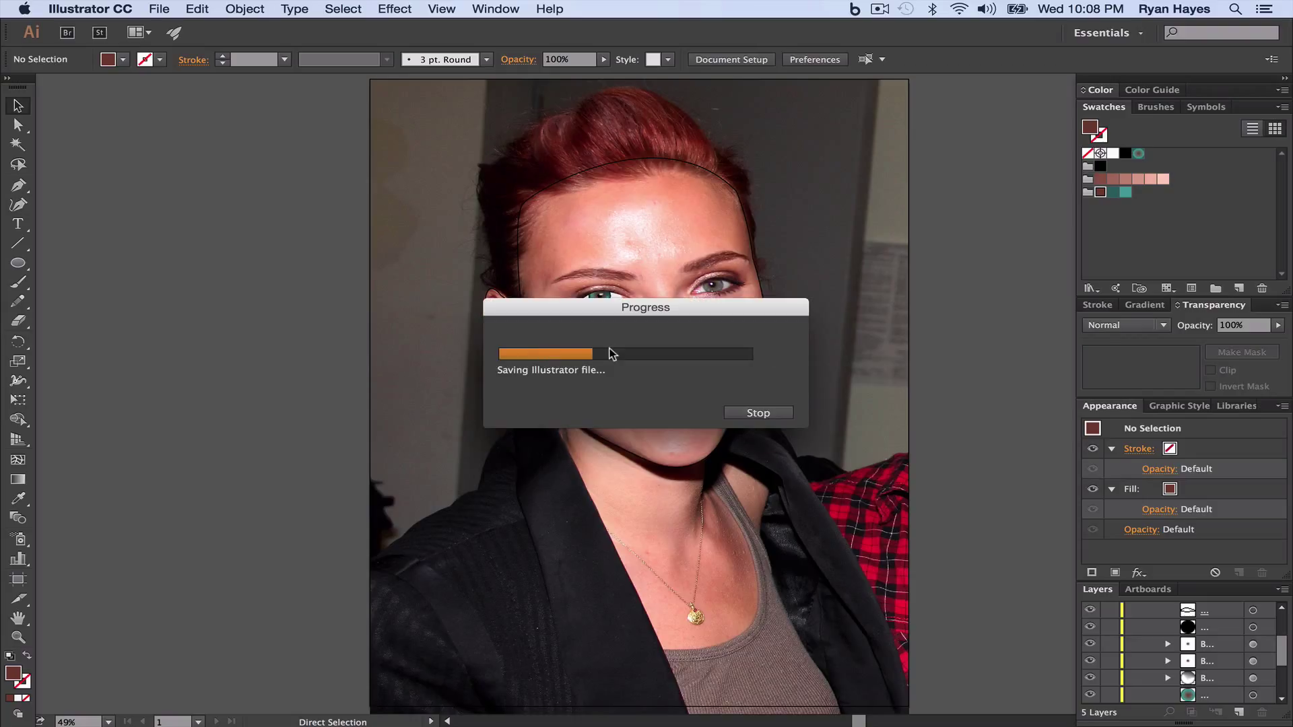